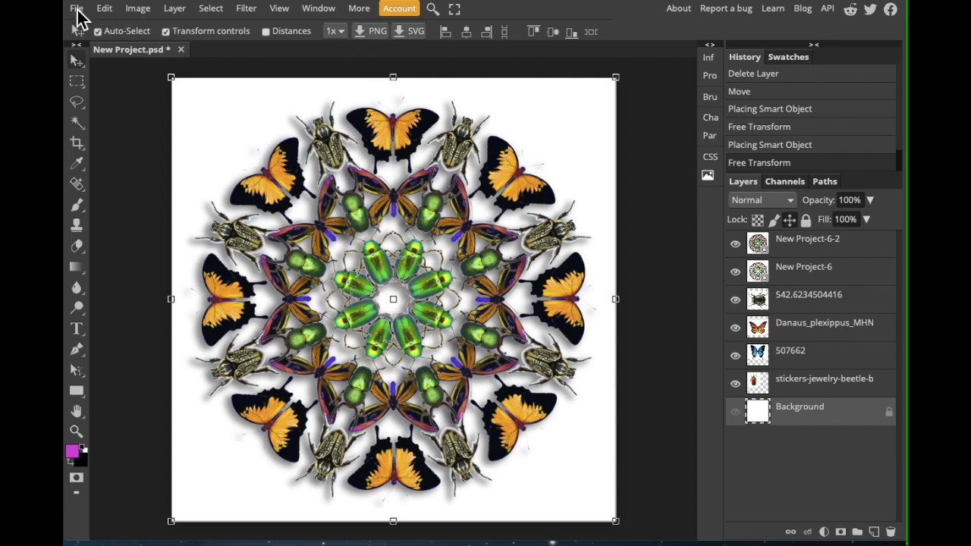
Create a new 1000×1000 px project at 100 DPI with a white background.
click(78, 10)
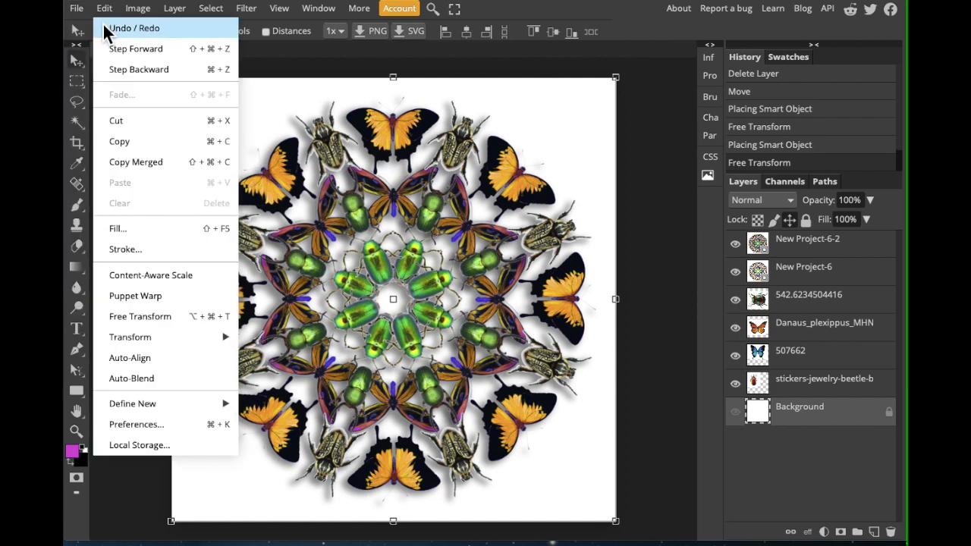
click(85, 31)
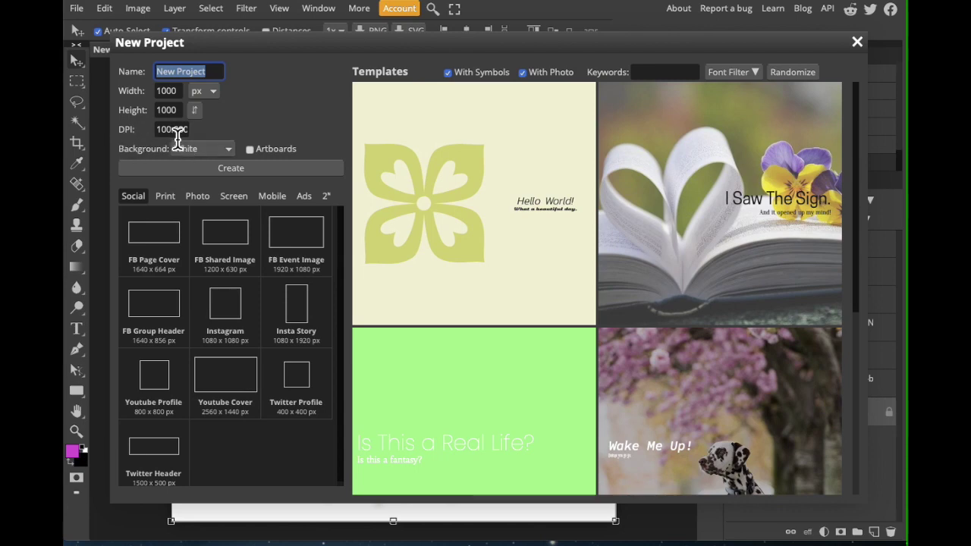
click(173, 131)
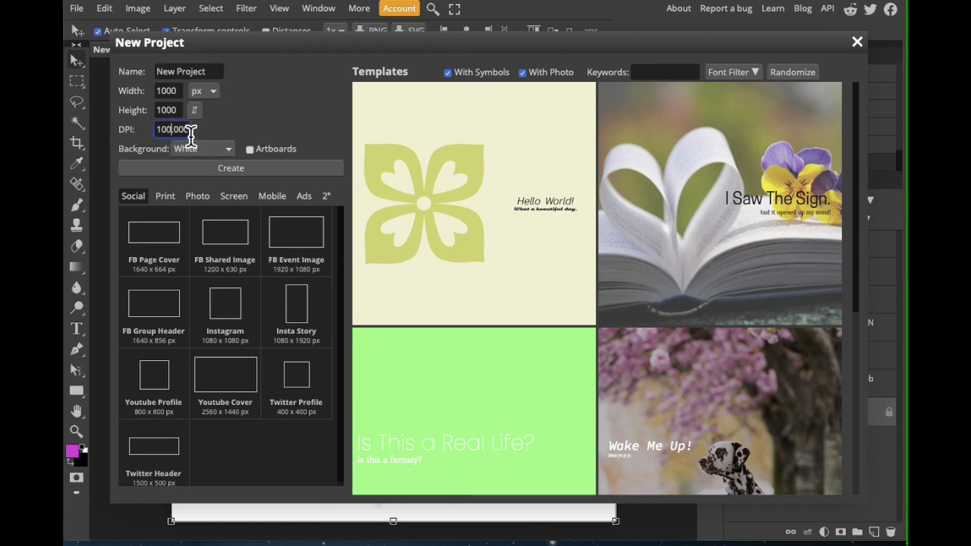
key(BackSpace)
key(BackSpace)
key(BackSpace)
text(100)
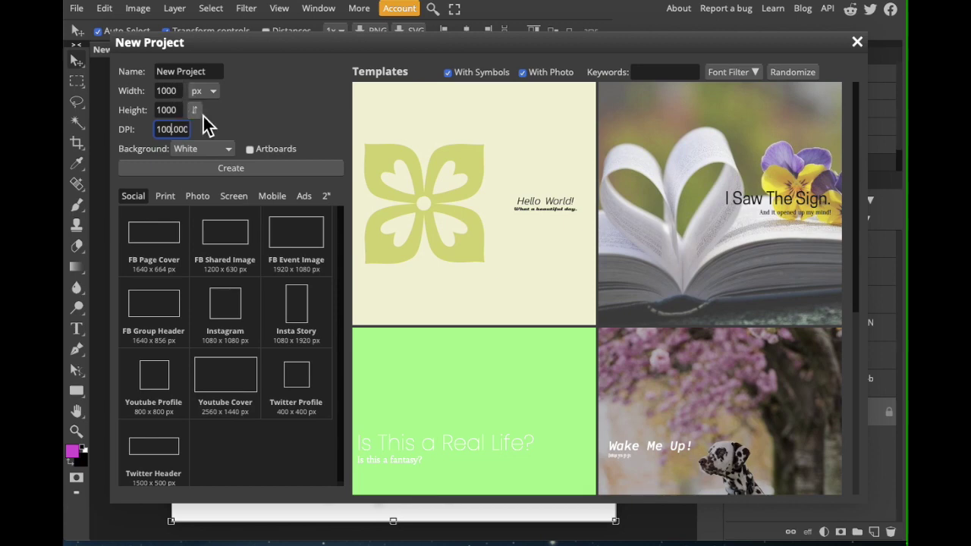
click(236, 170)
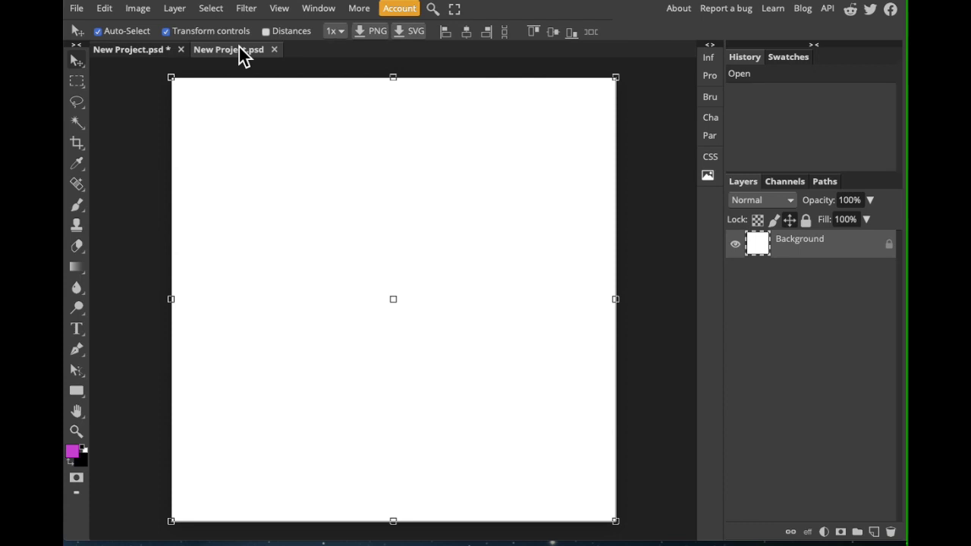
Copy the four insect layers, 542.6234504416 through stickers-jewelry-beetle-b, from the mandala document into New Project.
click(136, 52)
click(806, 297)
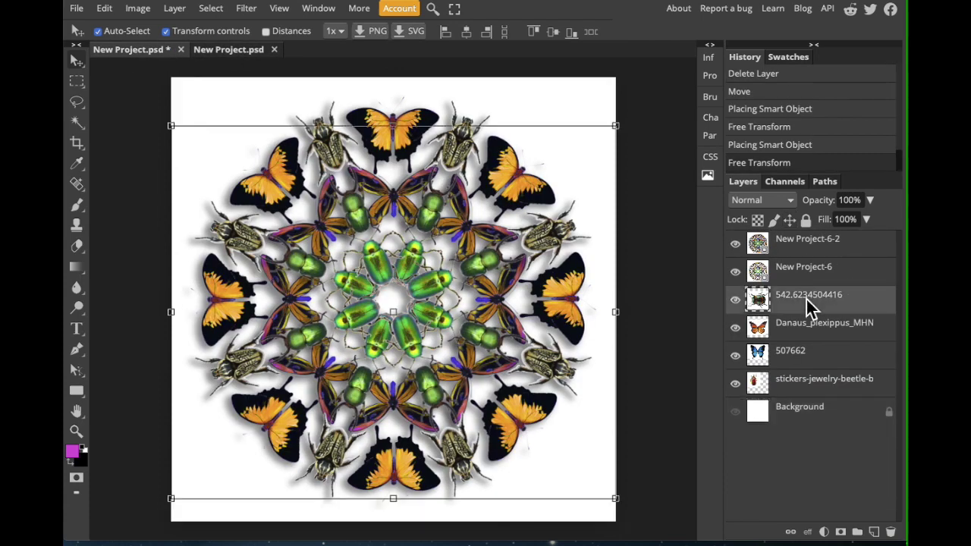
shift+click(794, 383)
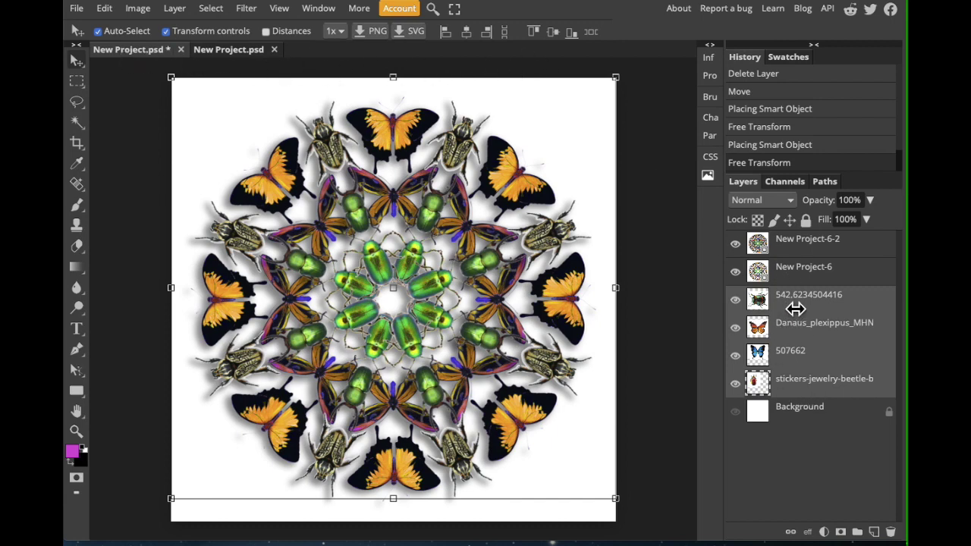
drag(795, 308, 267, 58)
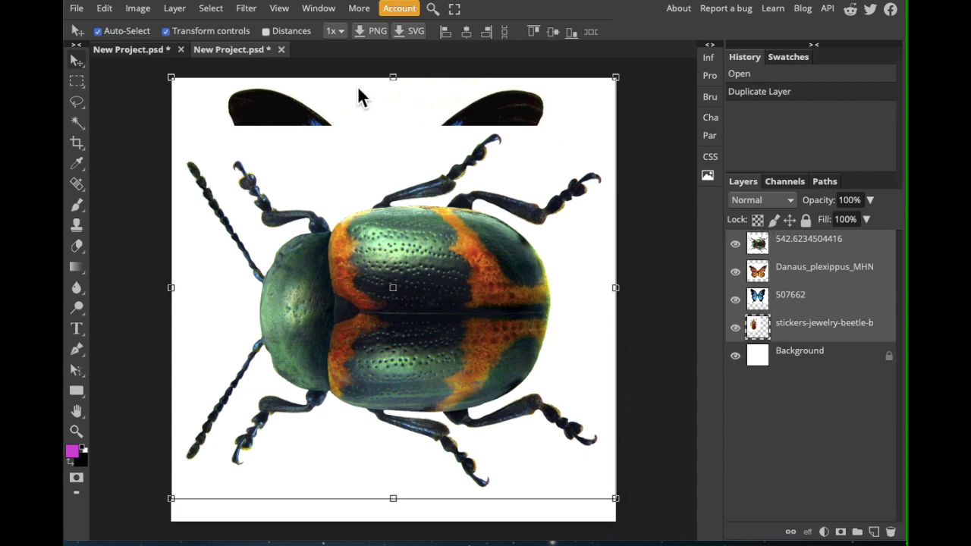
click(77, 10)
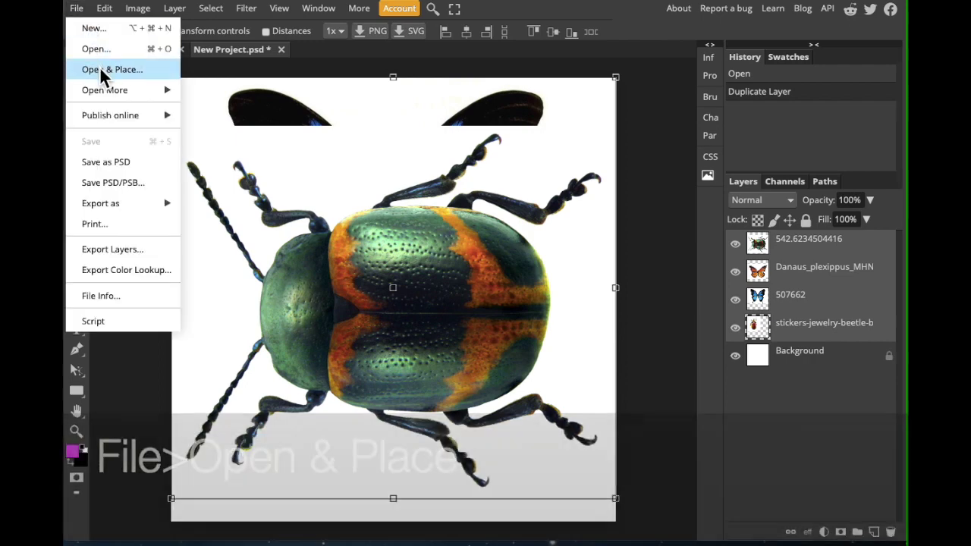
Place the green jewel beetle image d57e8b9ba5a432951e6f into the project as a new layer.
click(100, 68)
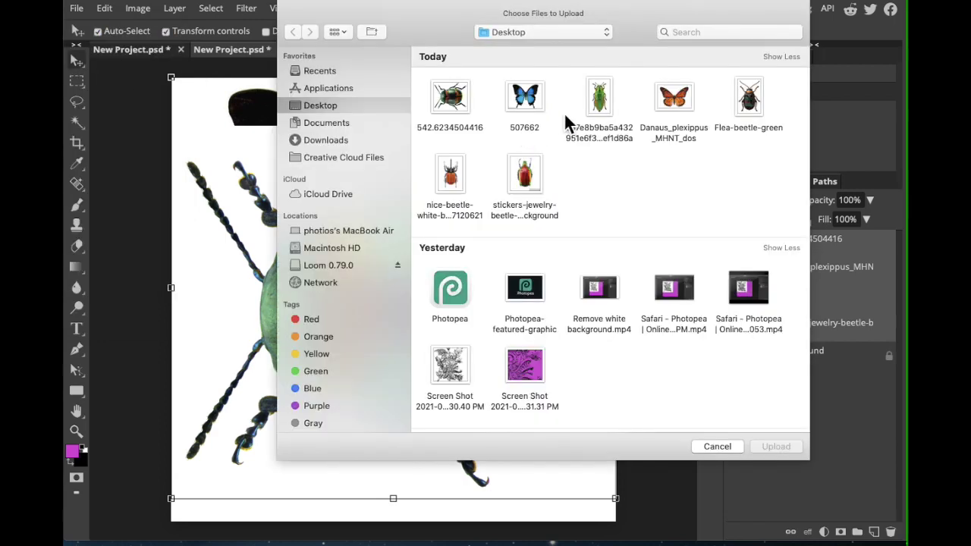
click(602, 97)
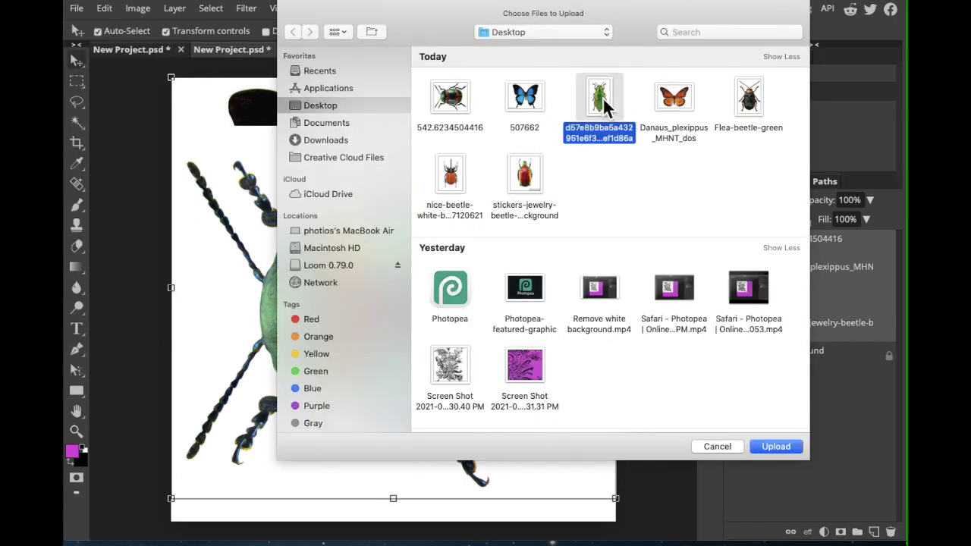
click(785, 451)
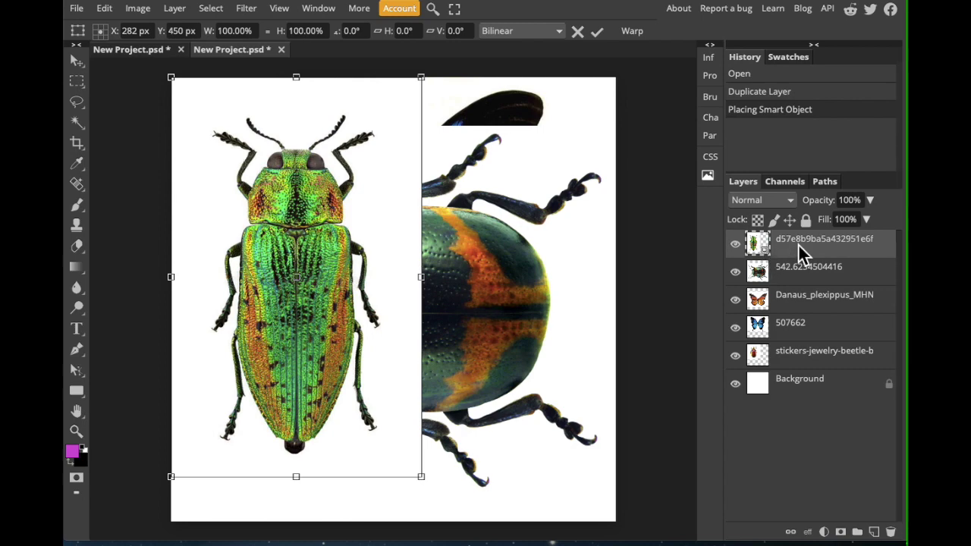
Rasterize the placed green beetle layer, then hide it.
right_click(798, 245)
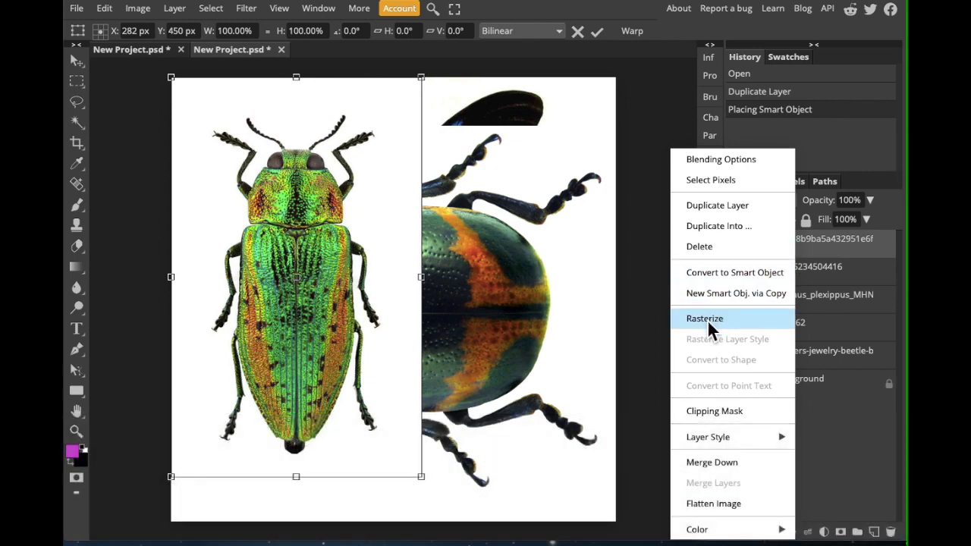
click(707, 320)
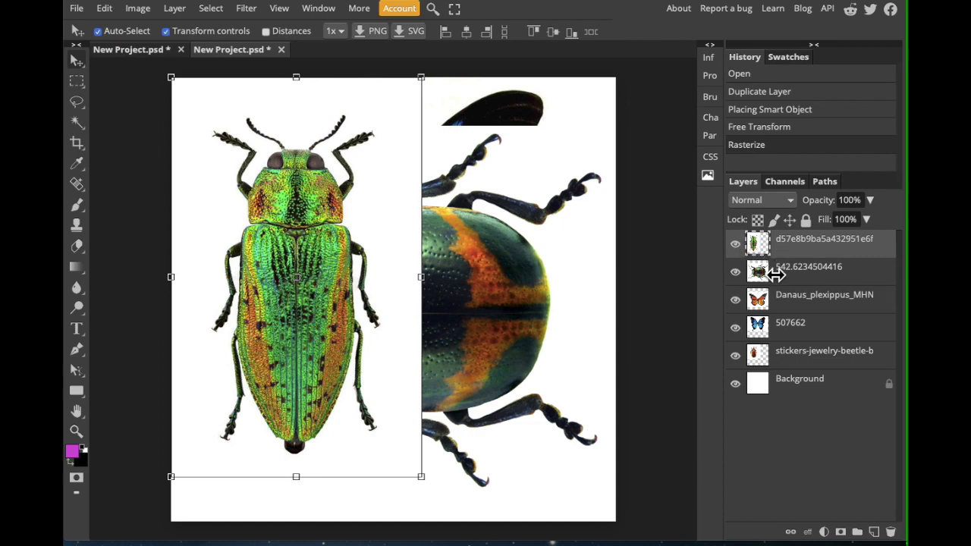
click(736, 243)
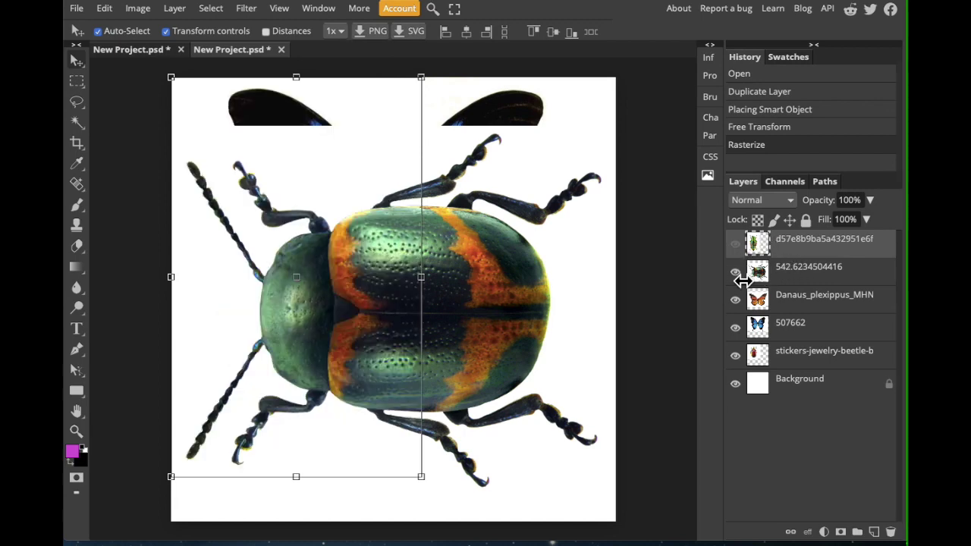
Hide the orange-banded and red sticker beetle layers, then select the monarch layer with Magic Wand.
click(735, 272)
click(735, 356)
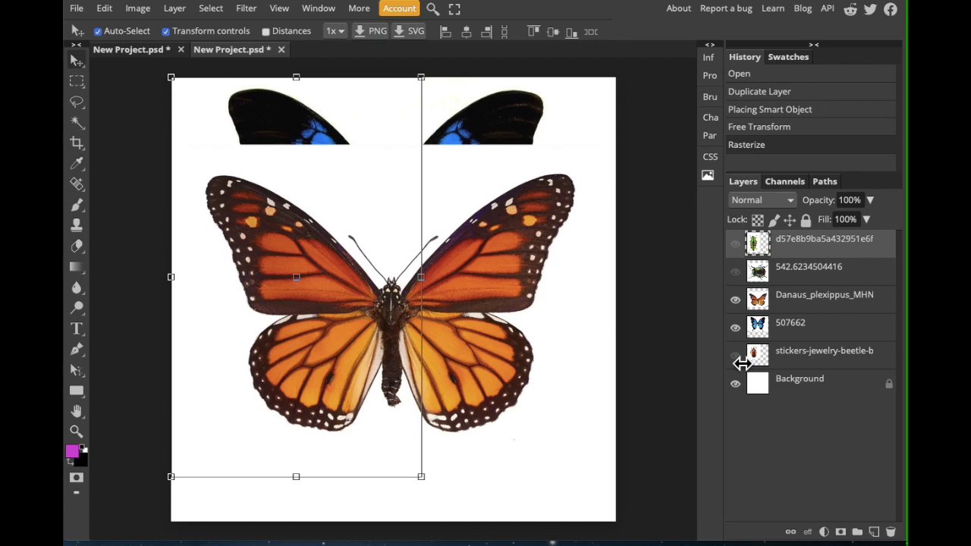
click(404, 192)
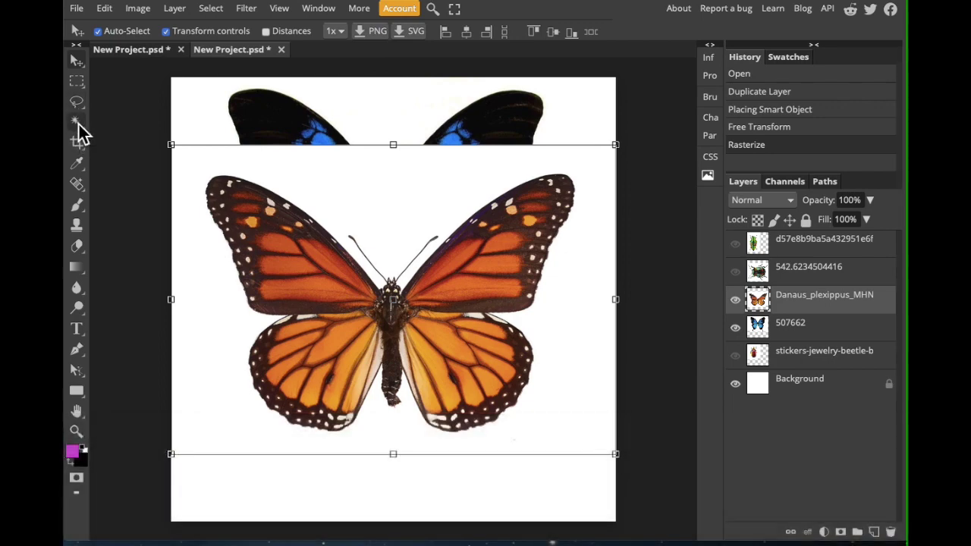
click(78, 123)
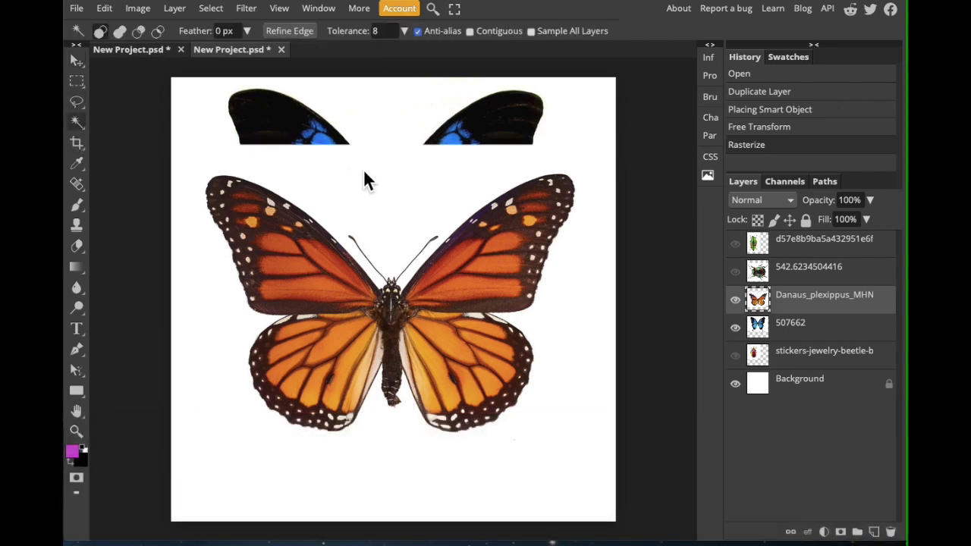
Magic Wand the white area around the monarch, delete it, and deselect.
right_click(76, 125)
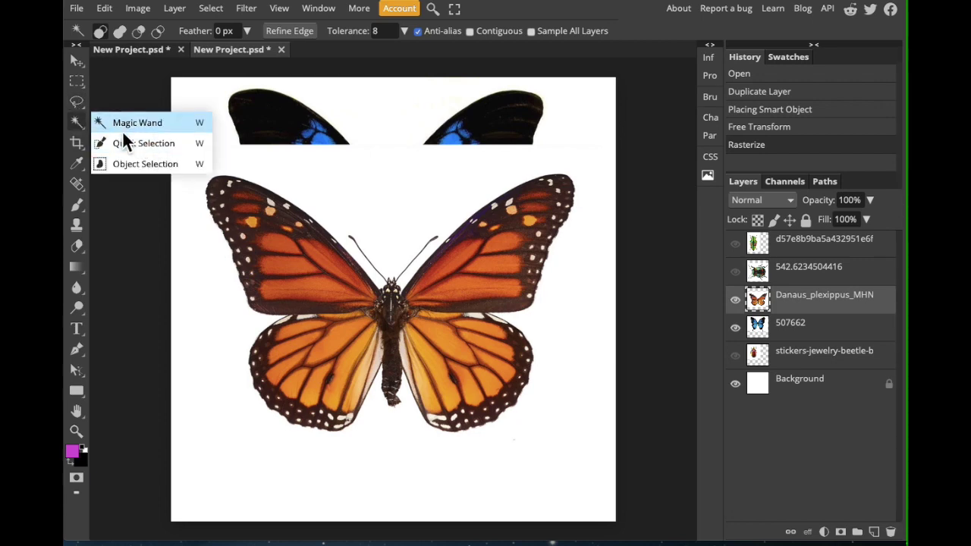
click(117, 124)
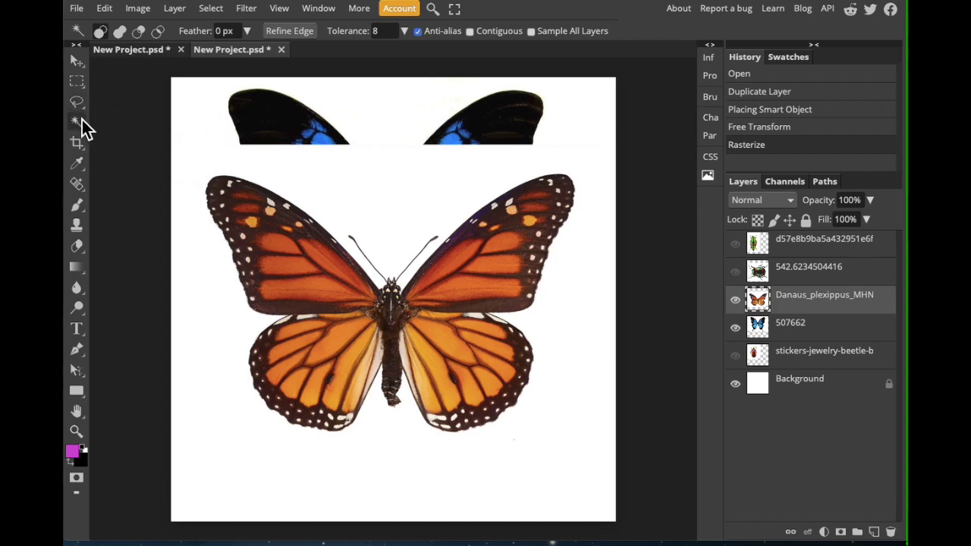
click(362, 185)
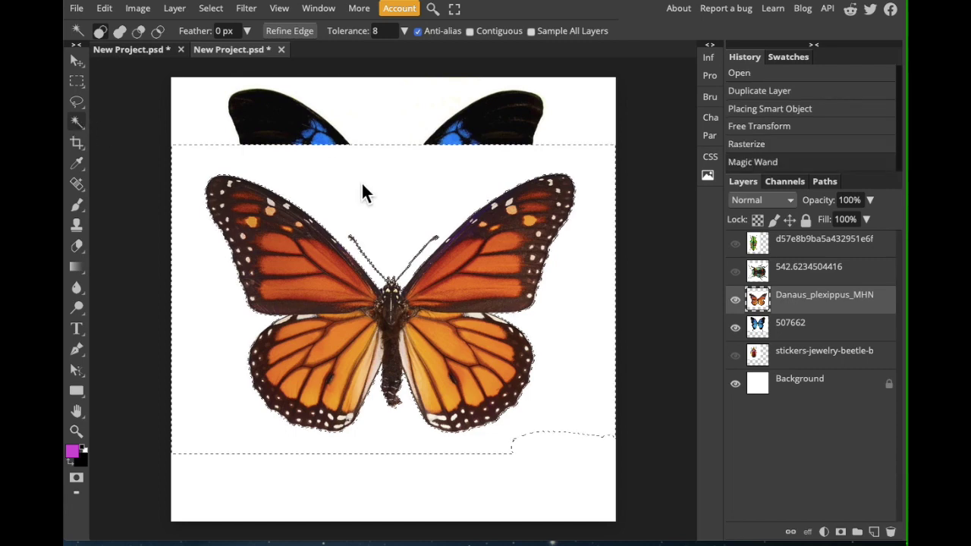
key(Delete)
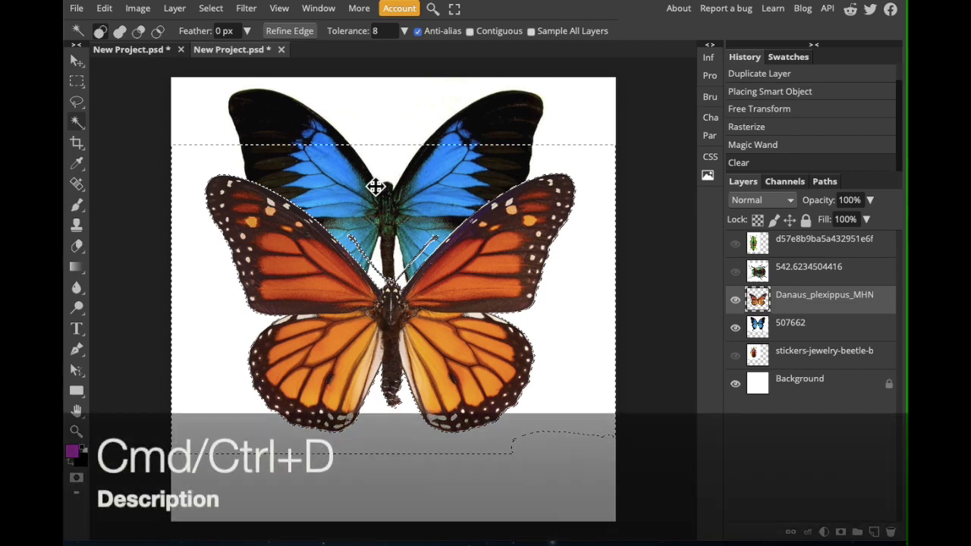
key(ctrl+d)
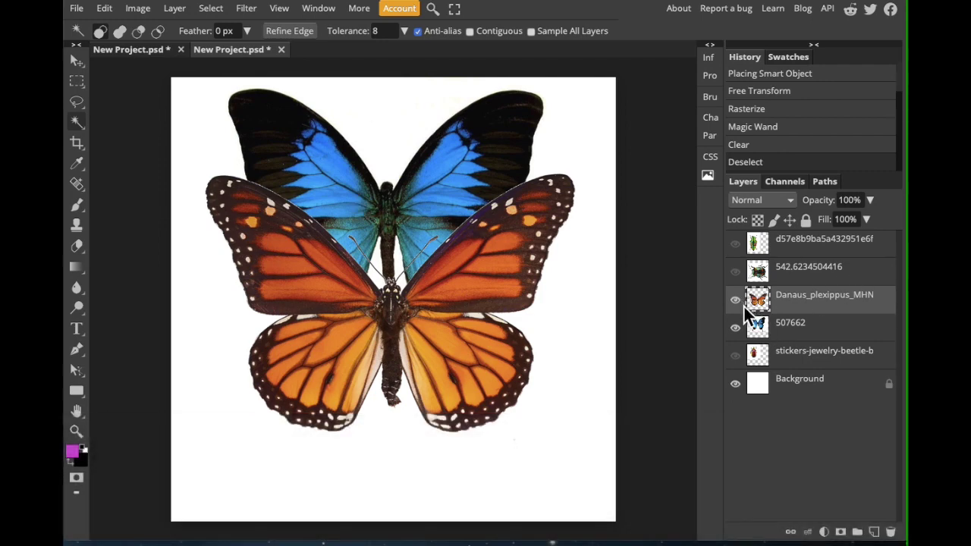
Hide Background and the monarch, then delete the white around the blue butterfly on layer 507662.
click(735, 383)
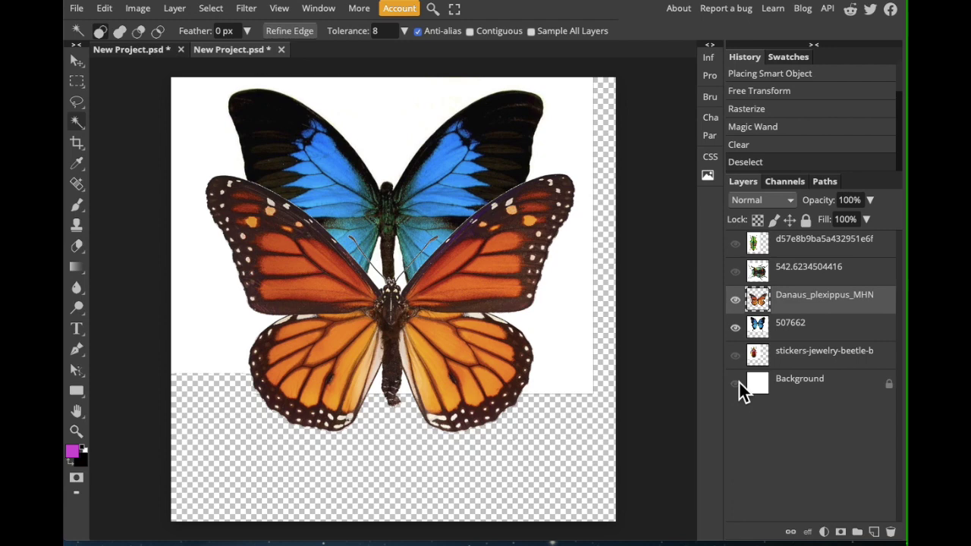
alt+click(735, 327)
click(793, 329)
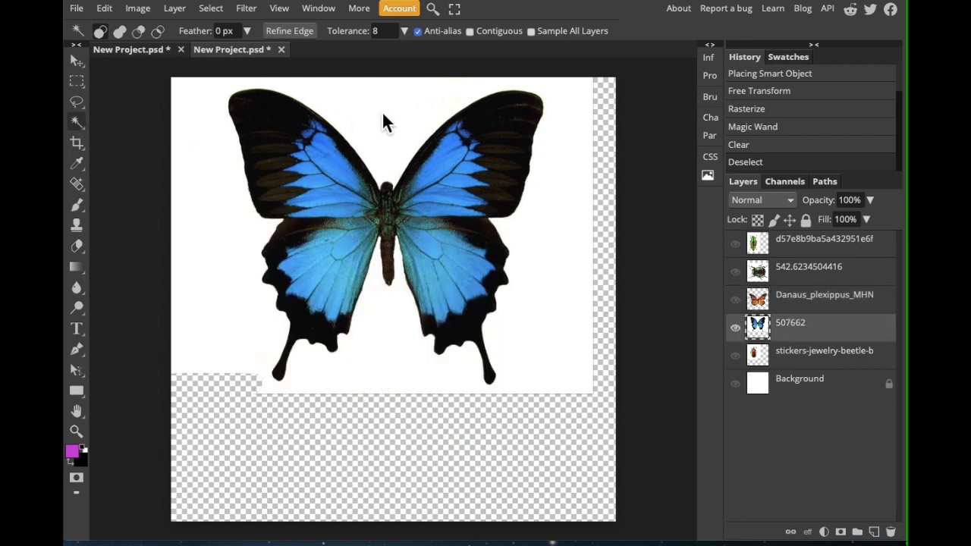
click(382, 123)
key(Delete)
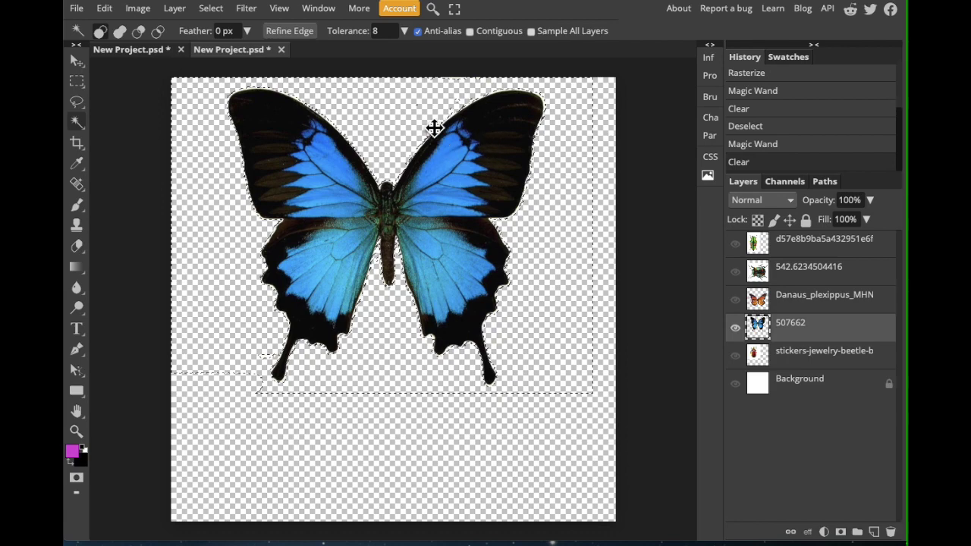
scroll(434, 128, up, 5)
scroll(434, 127, down, 2)
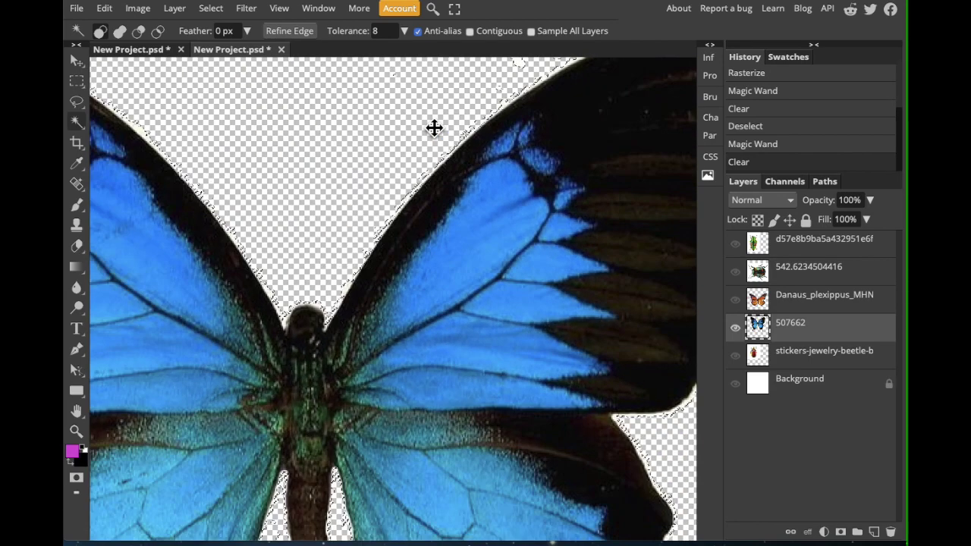
scroll(434, 127, up, 3)
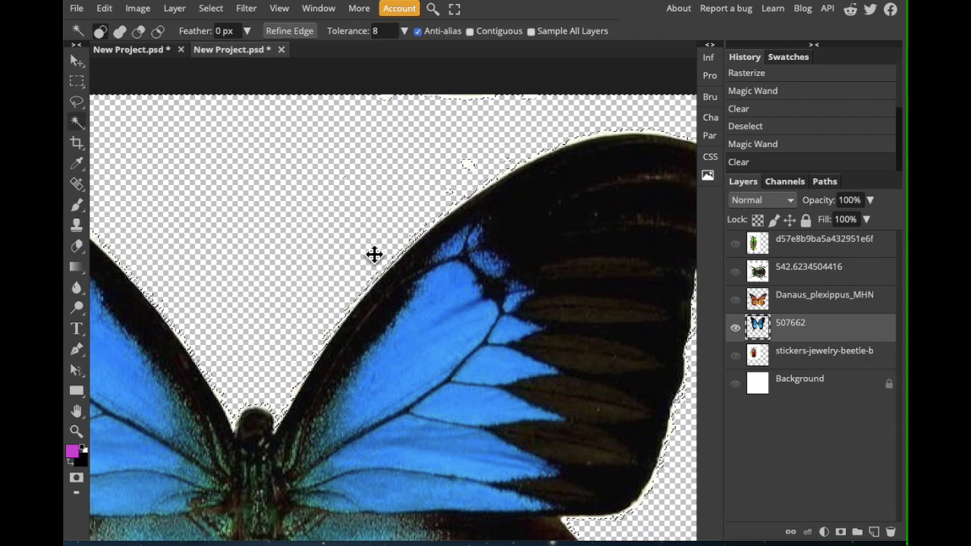
key(ctrl+0)
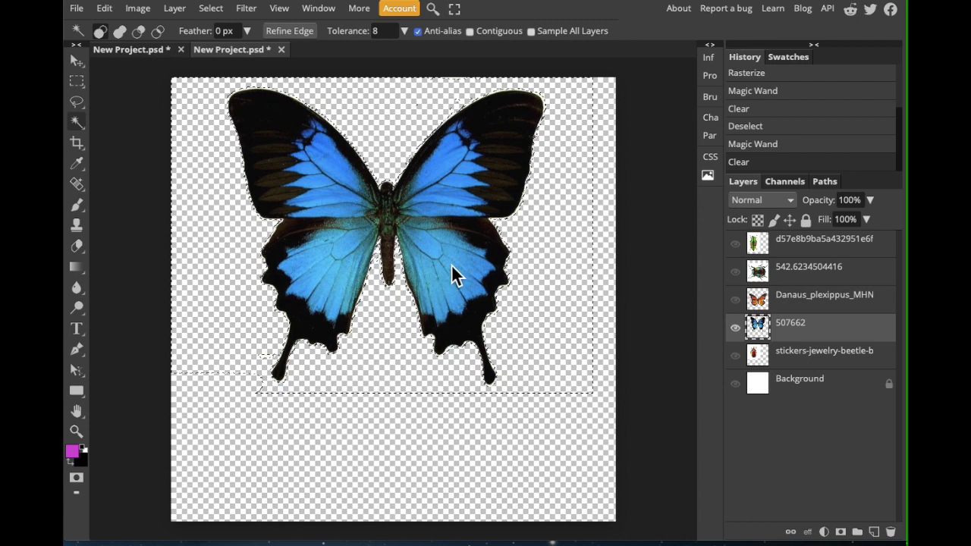
key(ctrl+d)
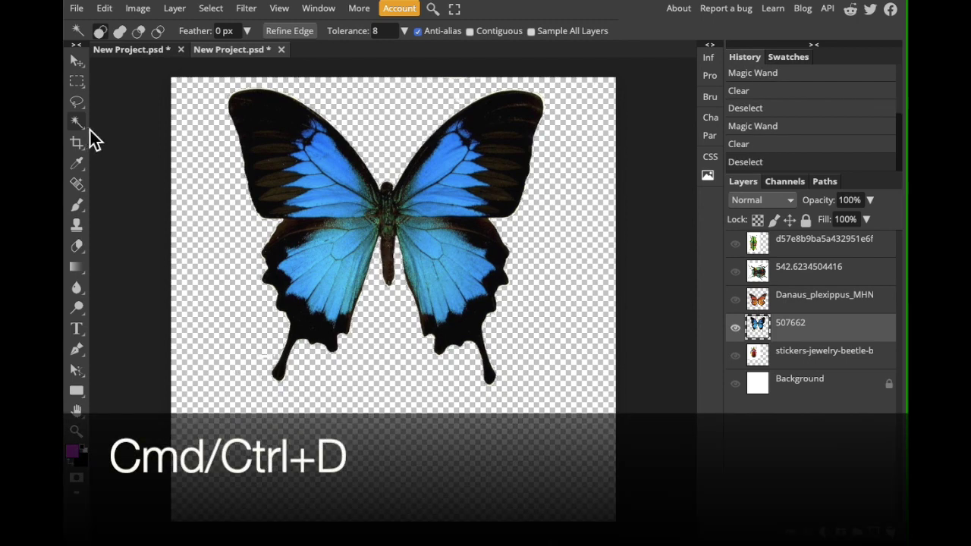
Toggle the Background layer on and off to check the blue butterfly cutout.
right_click(77, 124)
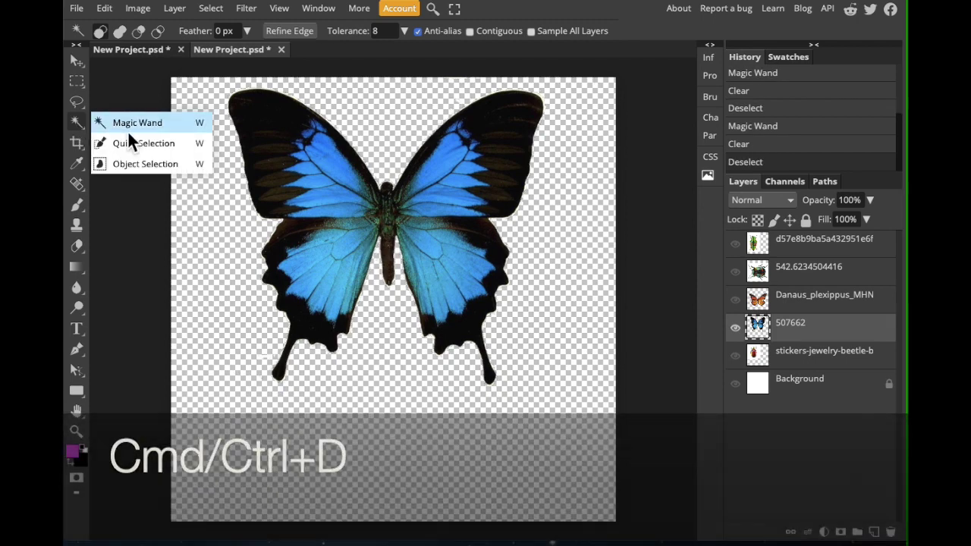
click(736, 384)
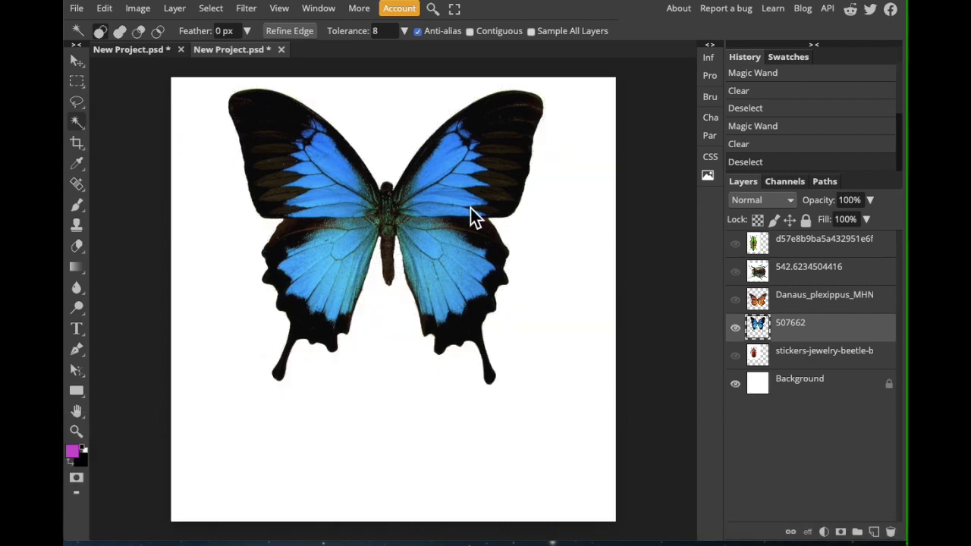
click(735, 384)
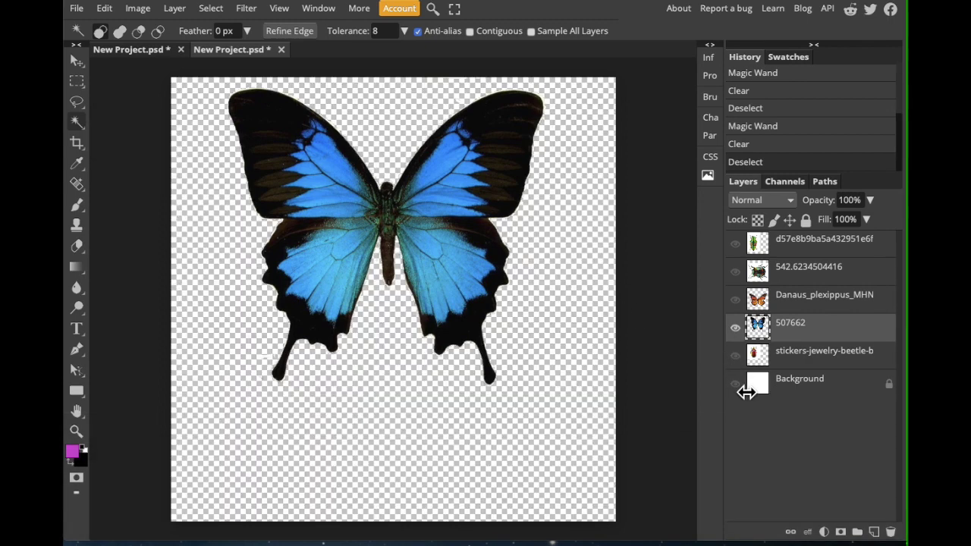
right_click(76, 125)
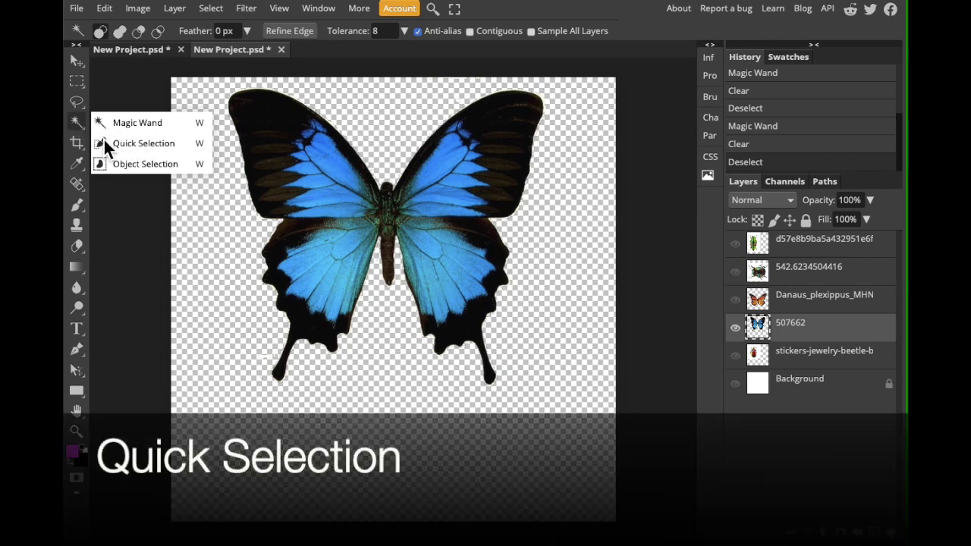
Quick-select the blue butterfly, invert the selection, delete the stray specks around it, and deselect.
click(144, 143)
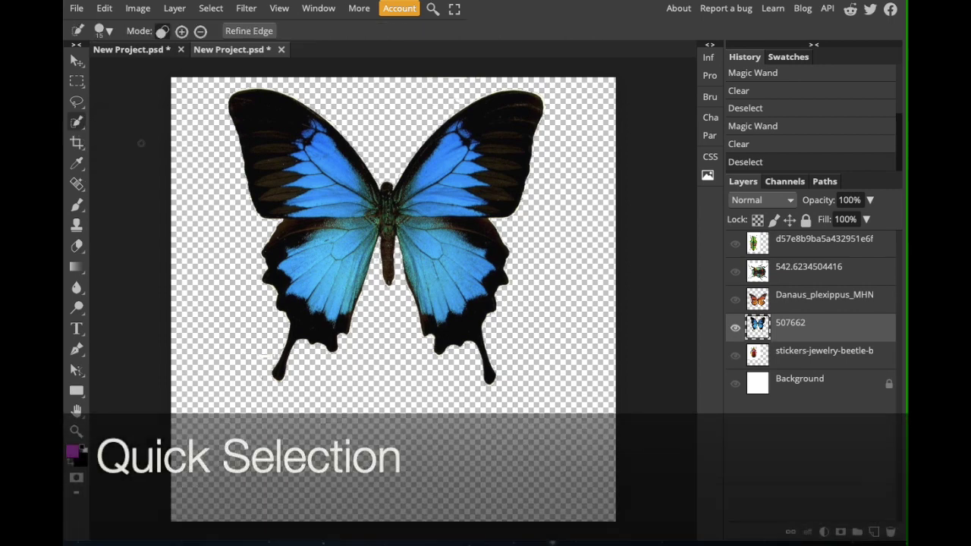
click(337, 214)
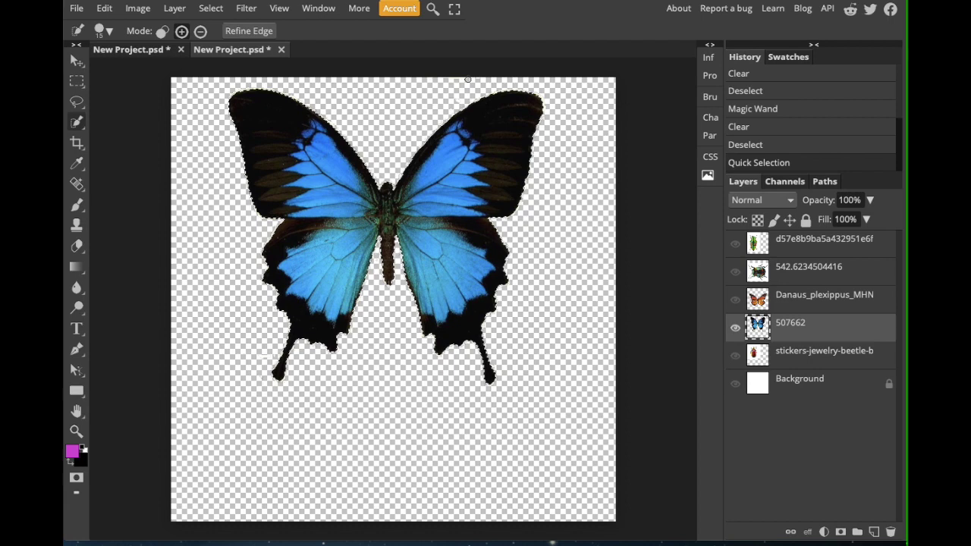
key(Delete)
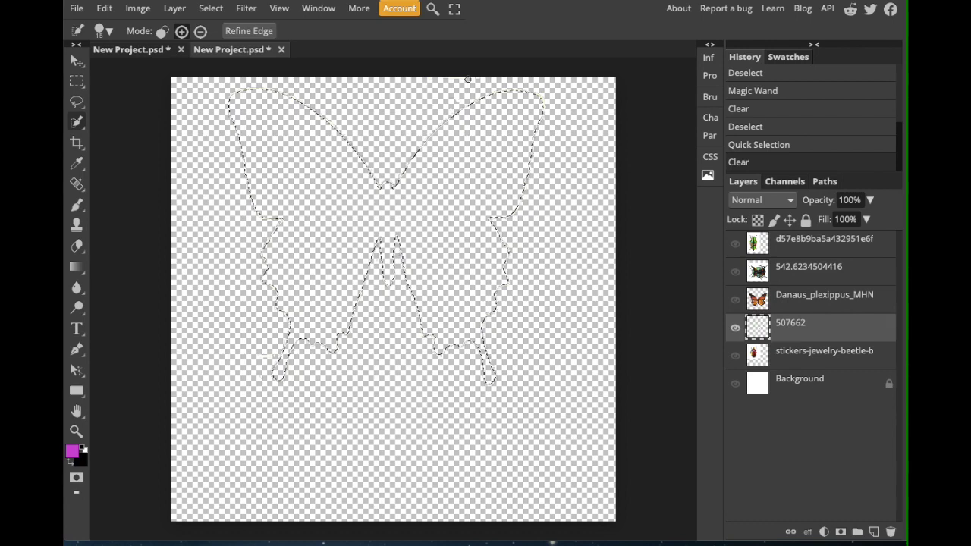
key(ctrl+z)
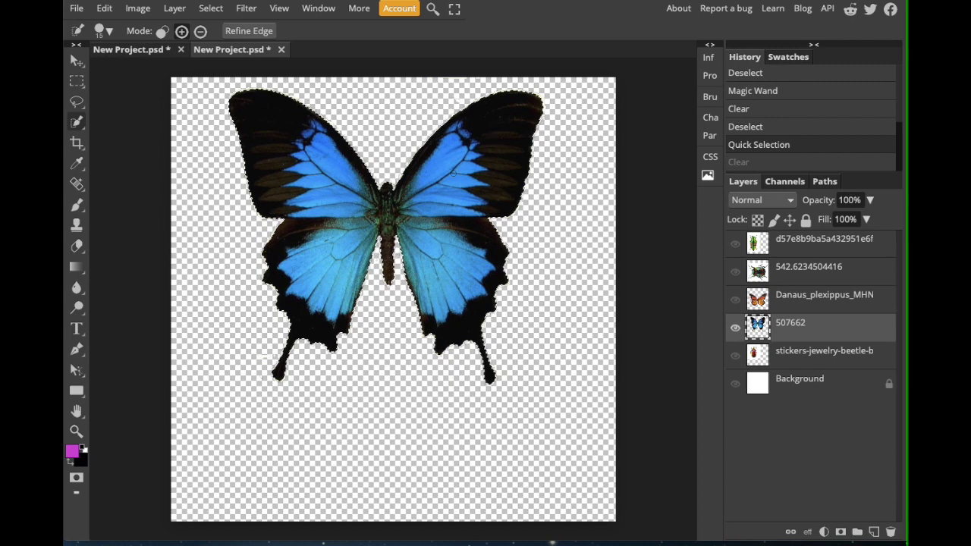
click(216, 11)
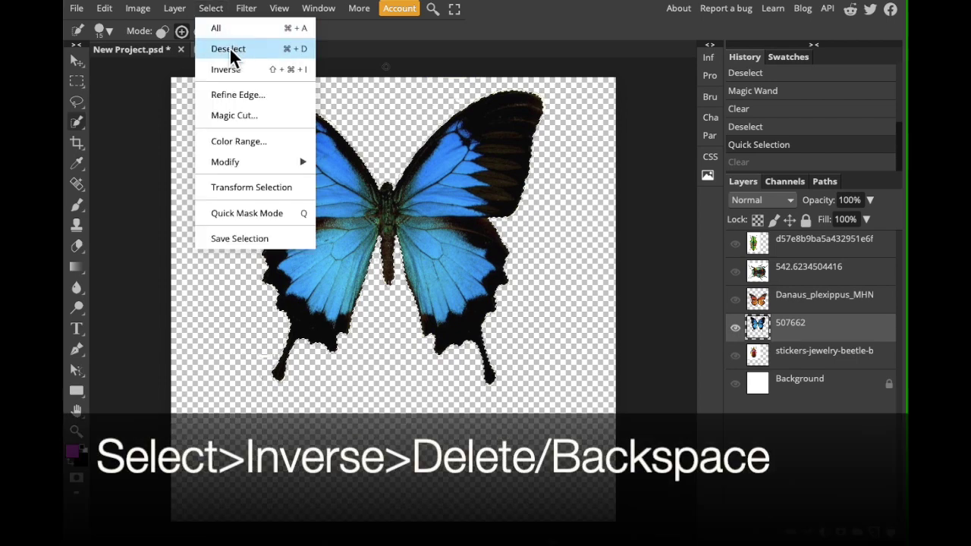
click(222, 69)
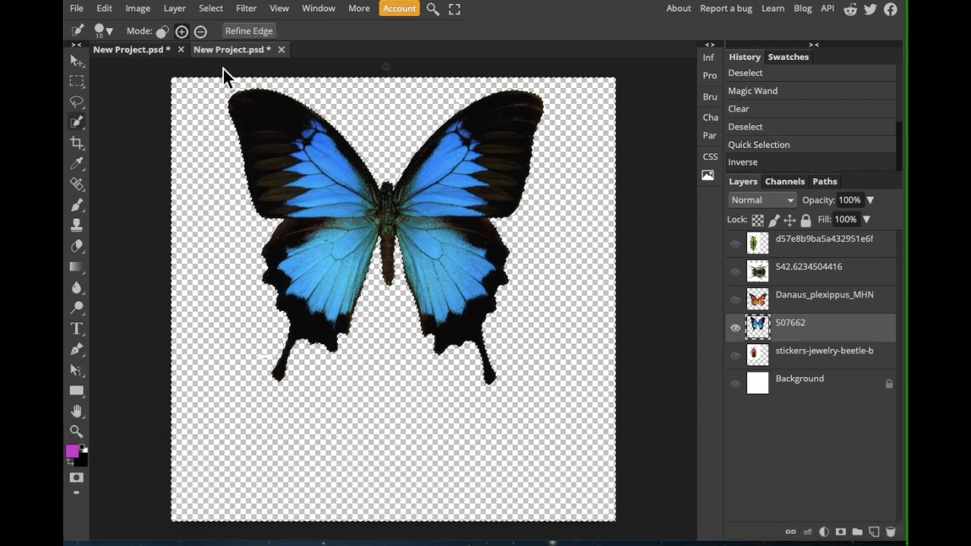
key(Delete)
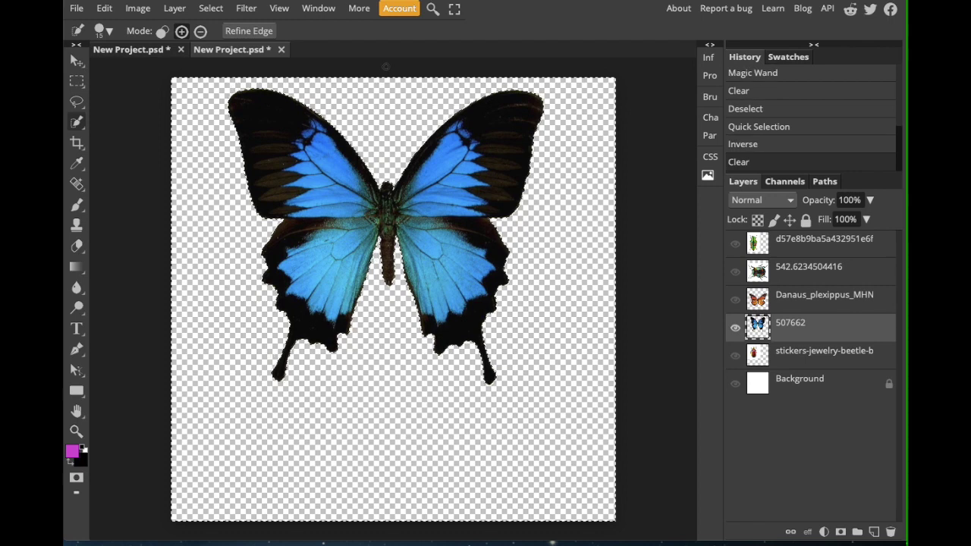
key(ctrl+d)
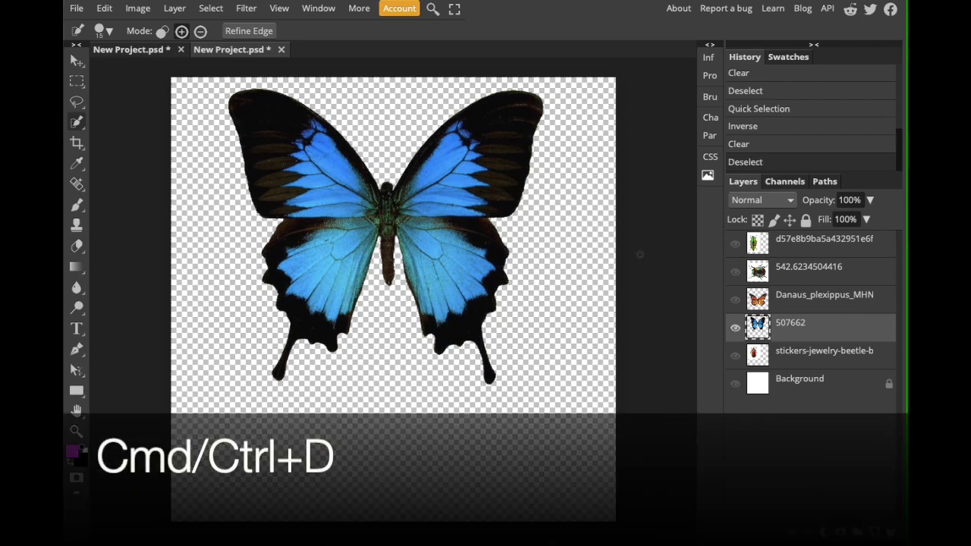
Show the monarch and green beetle layers, then Magic Wand and delete the beetle's white background.
click(737, 302)
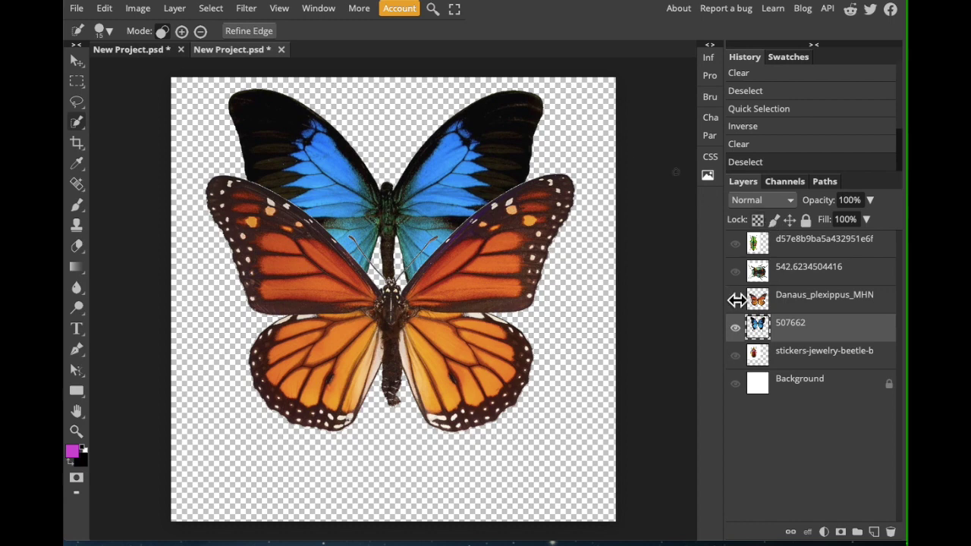
click(735, 243)
click(797, 250)
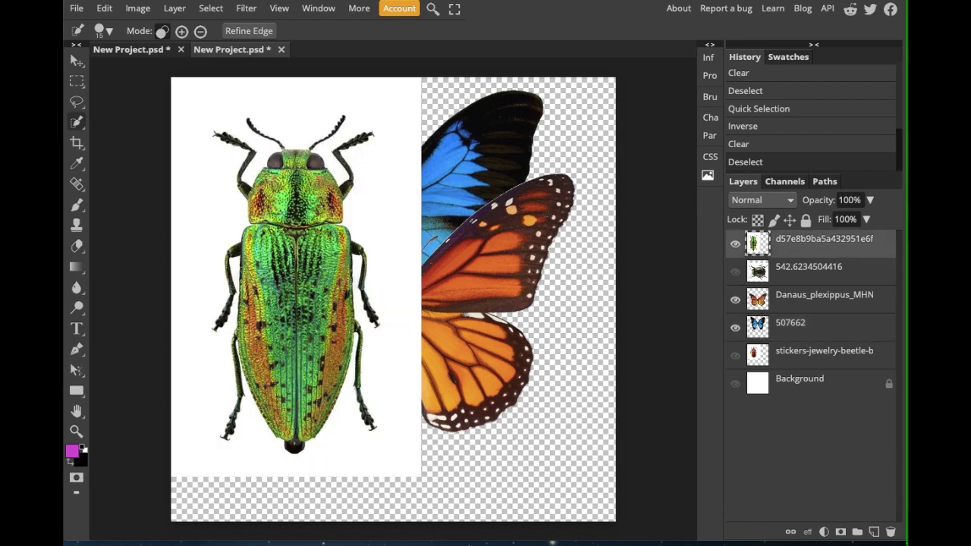
right_click(79, 123)
click(125, 123)
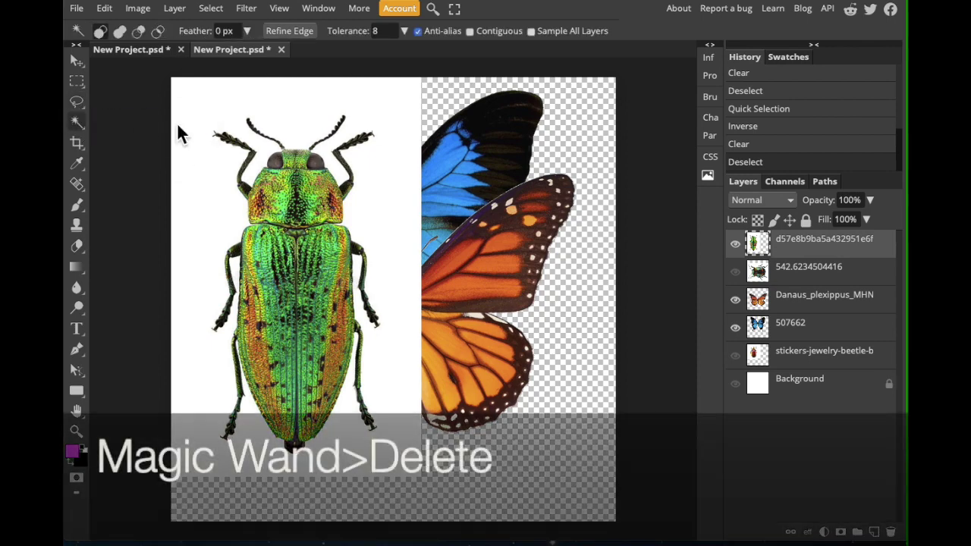
click(210, 112)
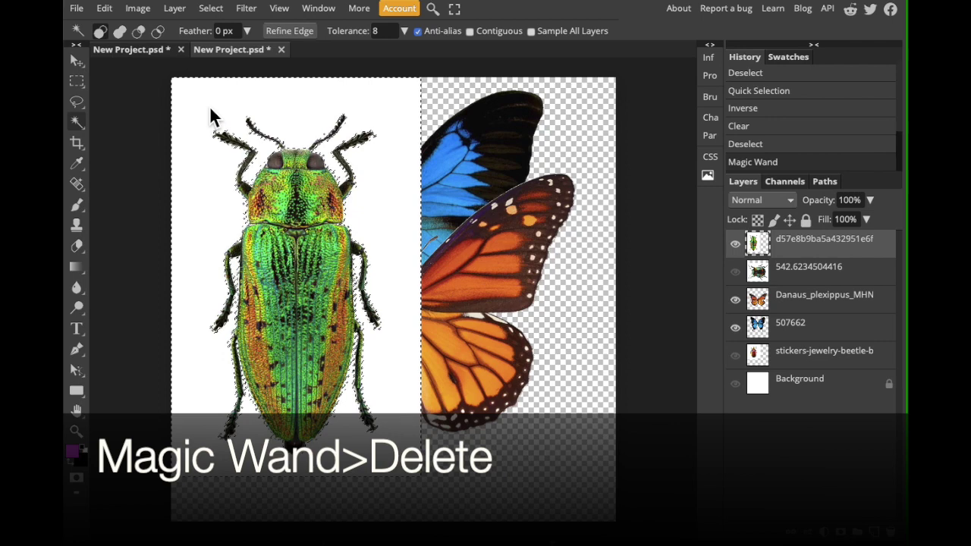
key(Delete)
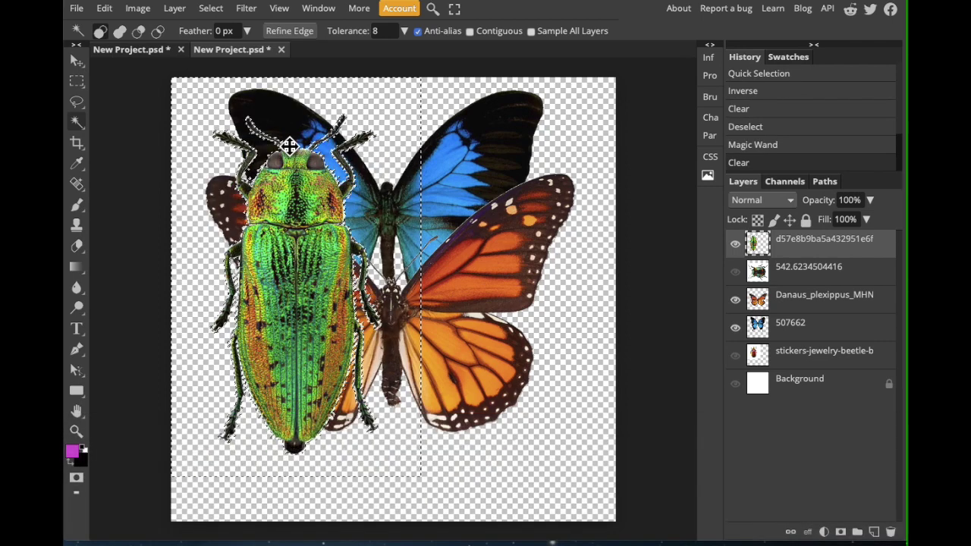
key(ctrl+d)
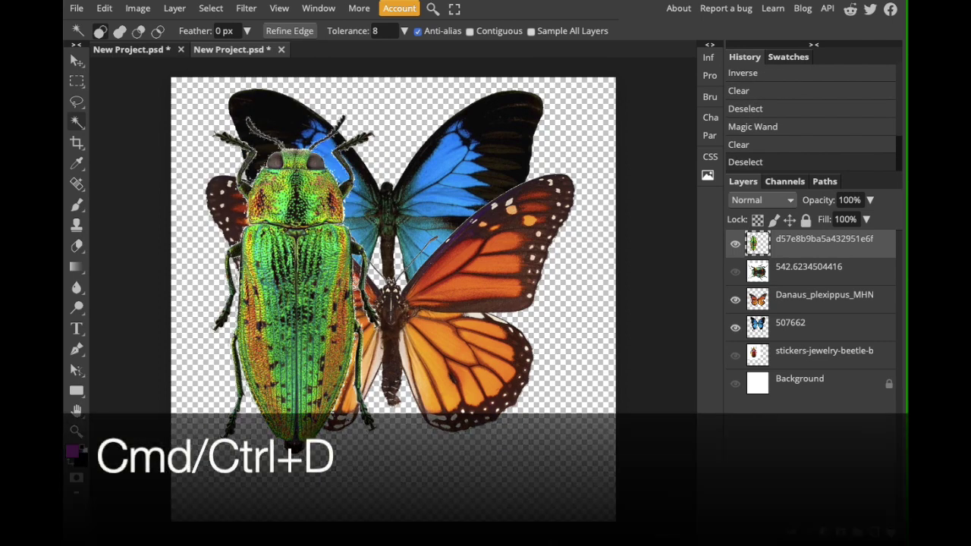
Quick-select the green beetle, invert, delete the leftover fringe, deselect, and show layer 542.6234504416.
scroll(319, 167, up, 5)
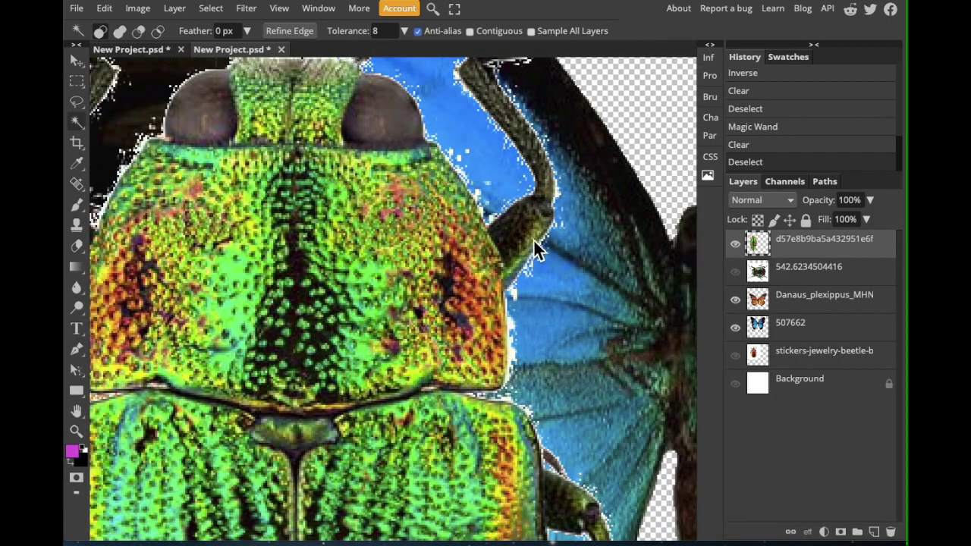
scroll(442, 278, down, 5)
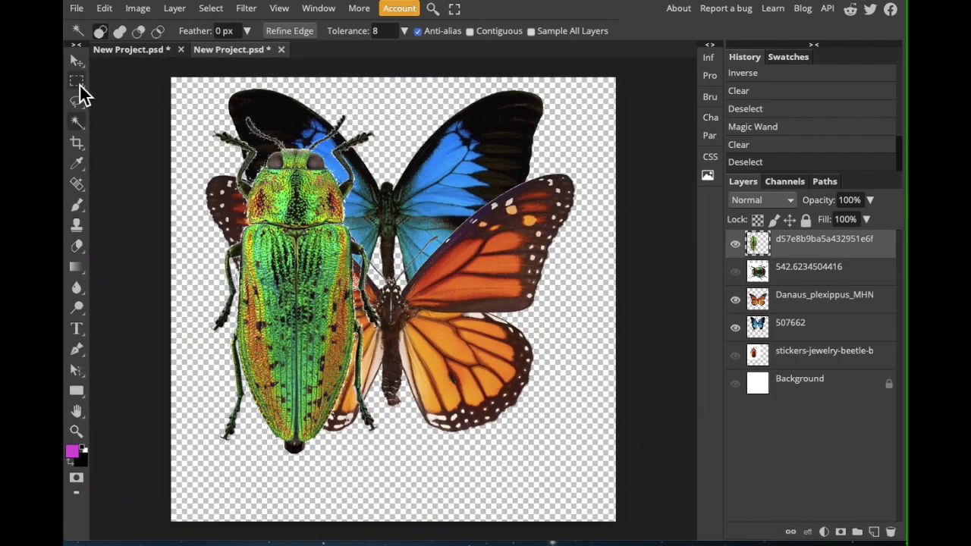
right_click(77, 124)
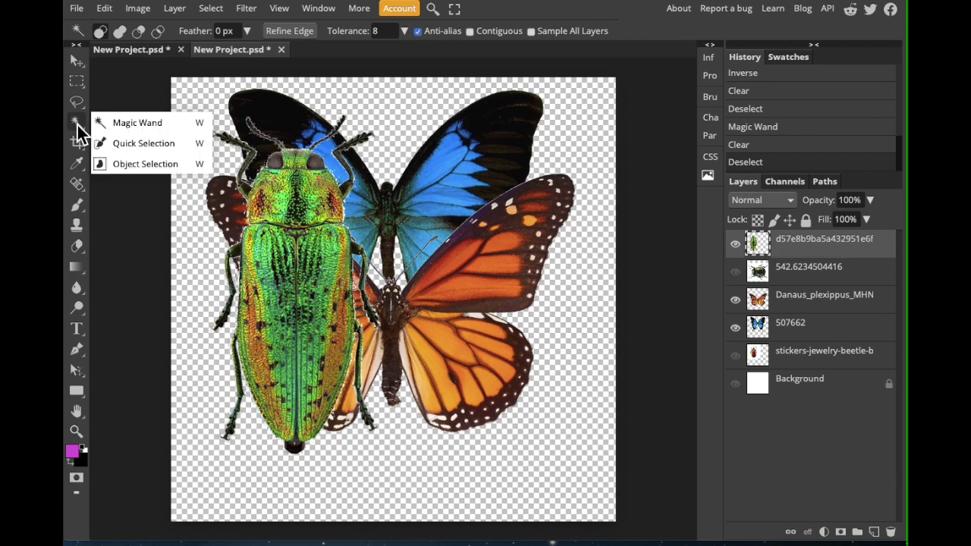
click(141, 142)
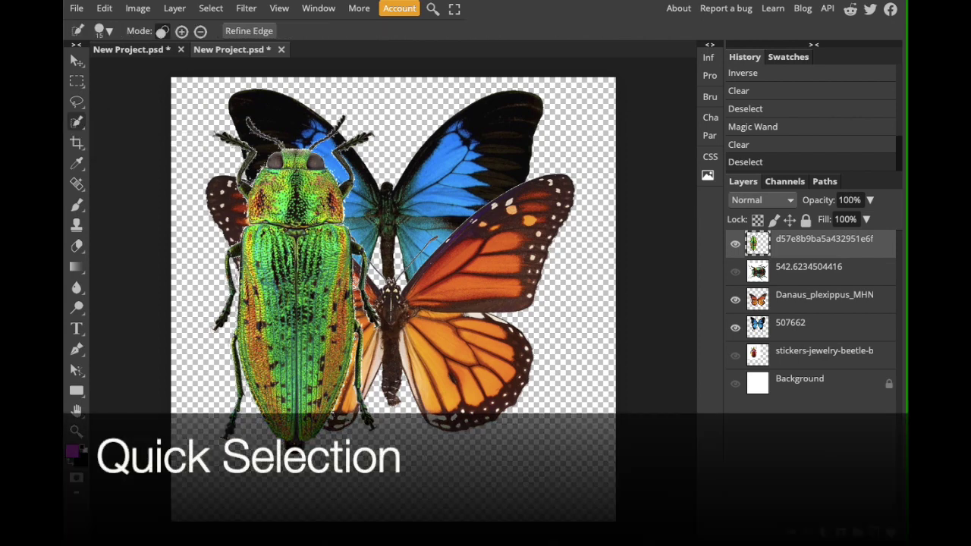
drag(292, 175, 296, 364)
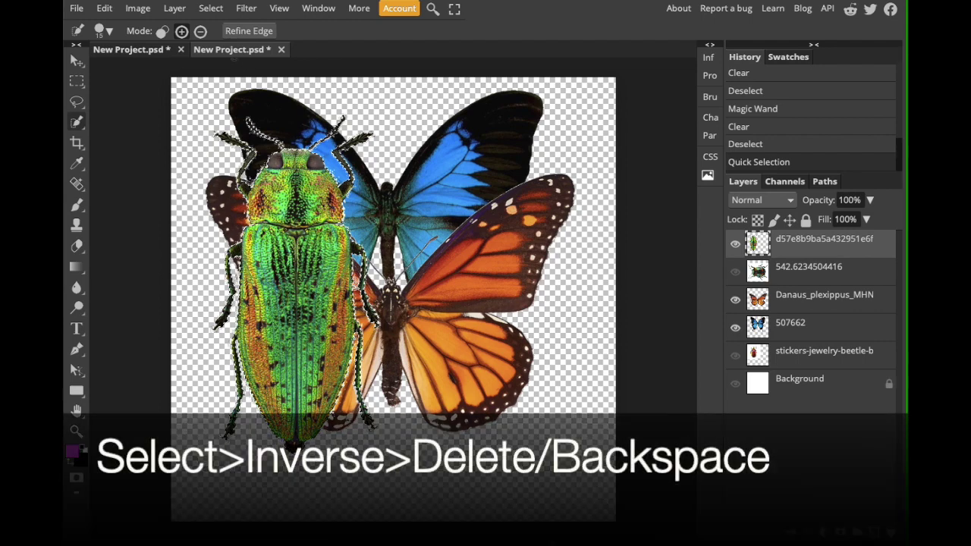
click(208, 9)
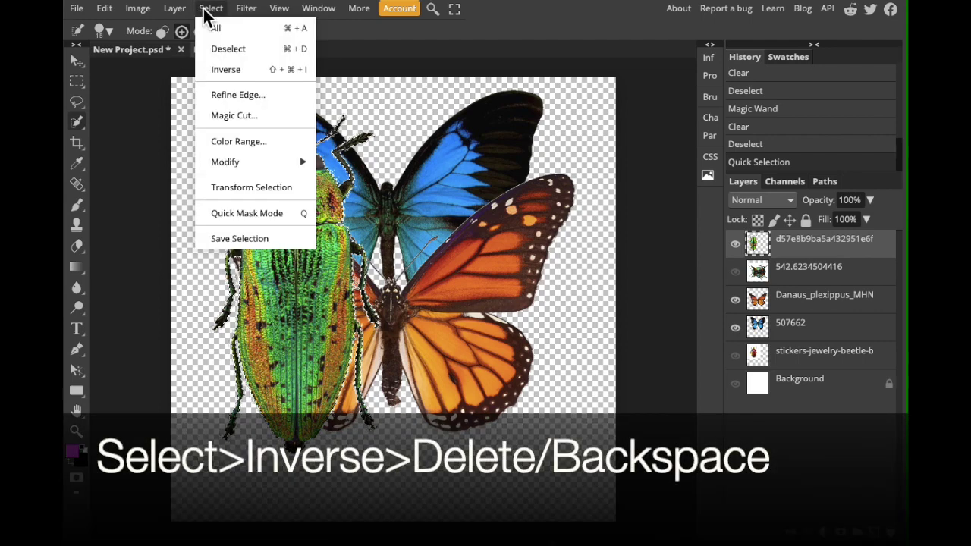
click(225, 69)
key(BackSpace)
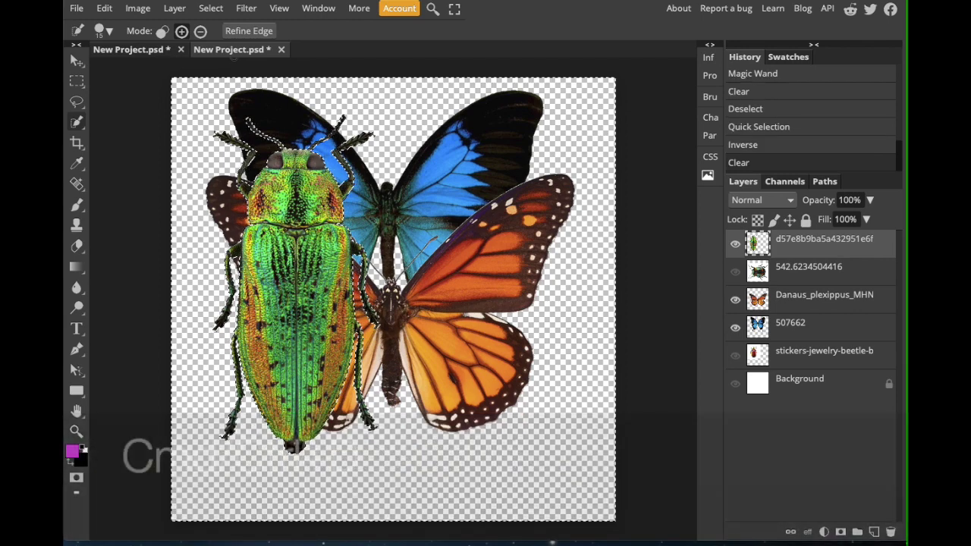
key(ctrl+d)
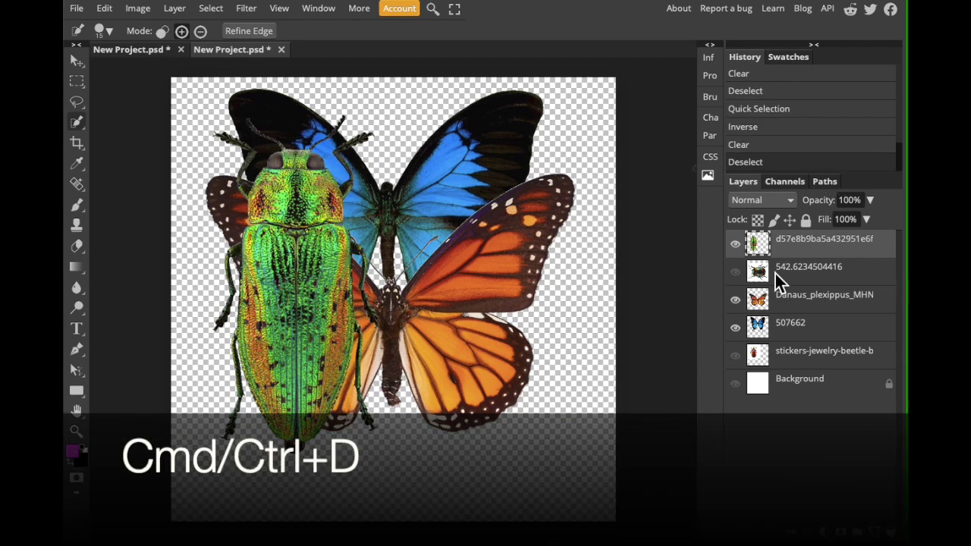
click(806, 277)
Bring layer 542.6234504416 to the top, hide all three beetle layers, and select Background.
click(736, 273)
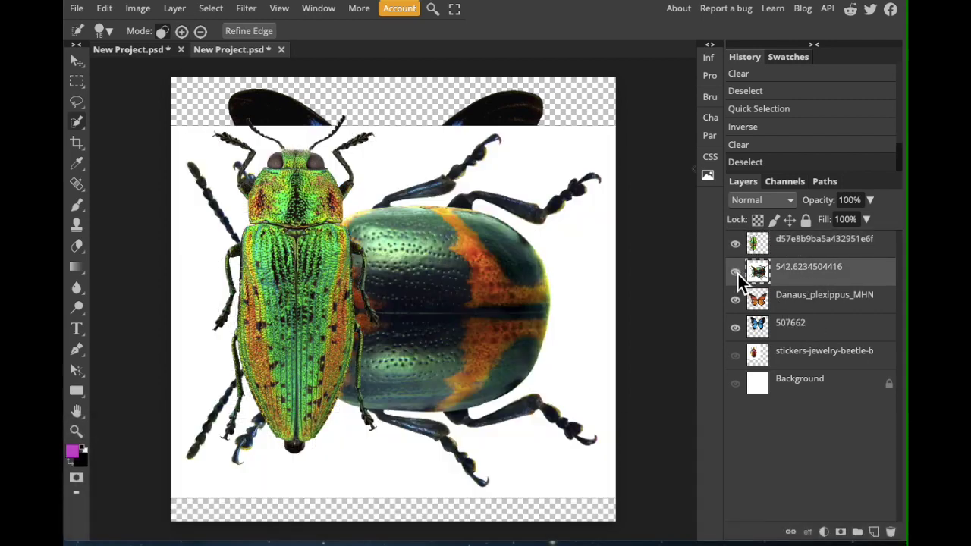
key(ctrl+shift+bracketright)
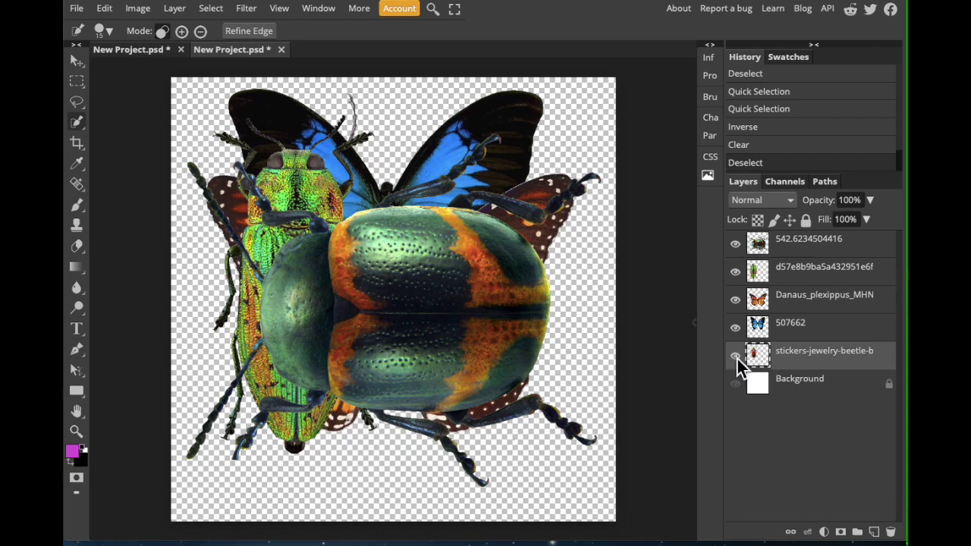
click(736, 357)
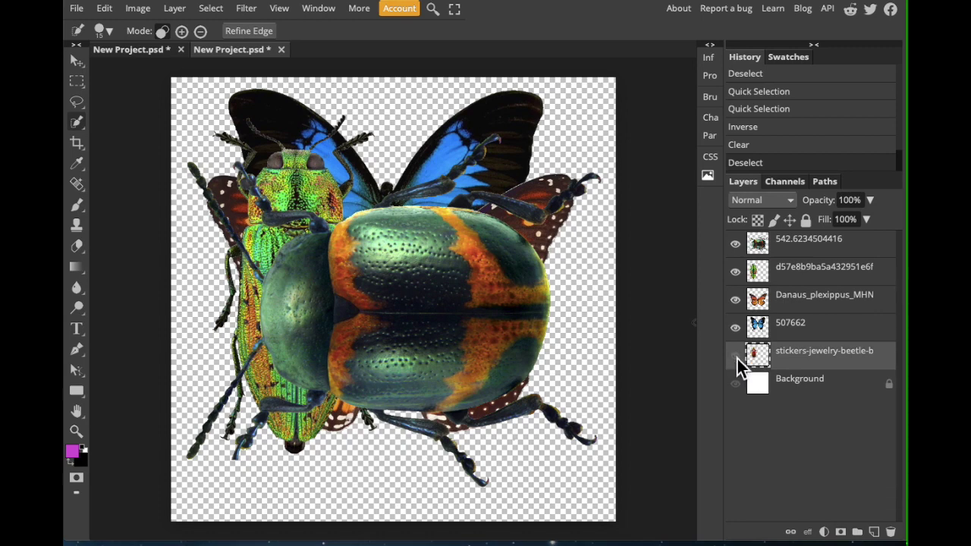
click(736, 272)
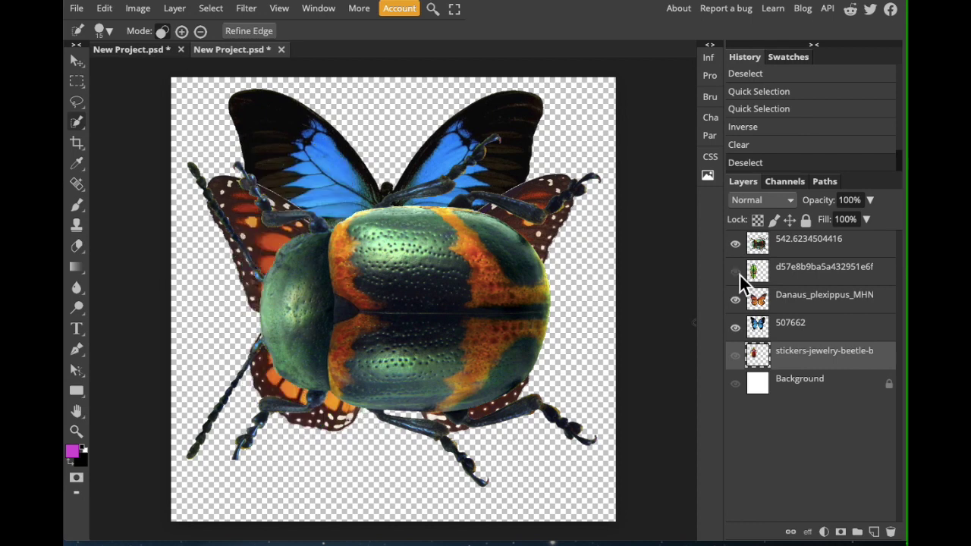
click(738, 246)
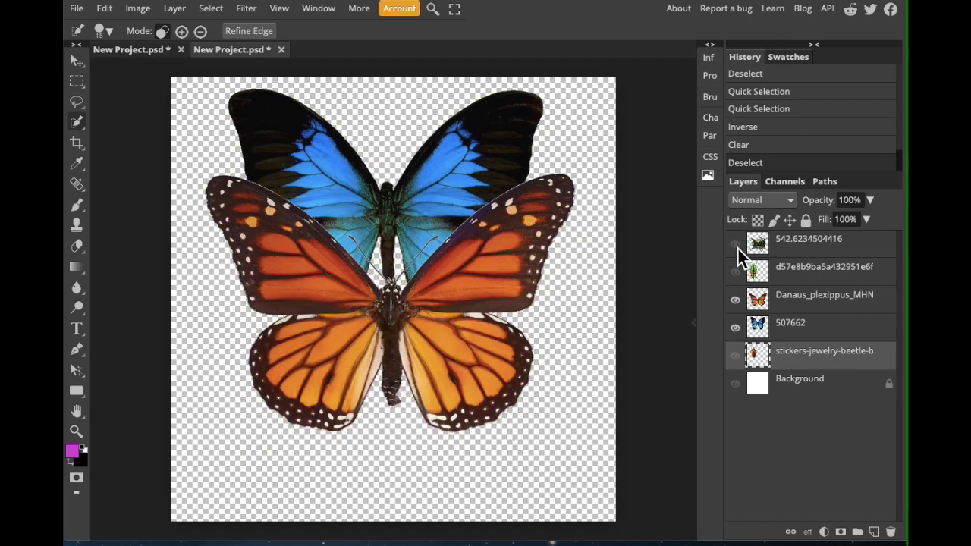
click(792, 387)
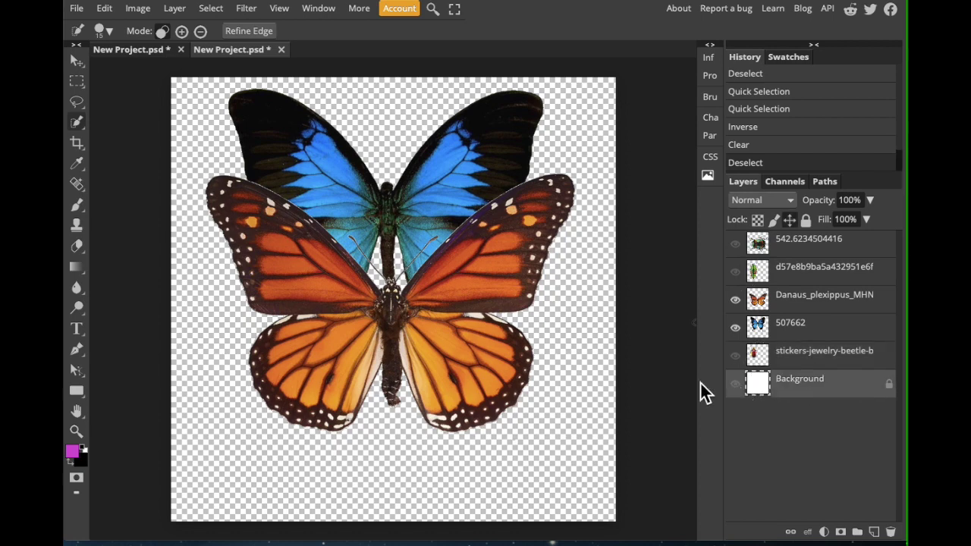
Set the foreground colour to a dark neutral grey.
click(74, 455)
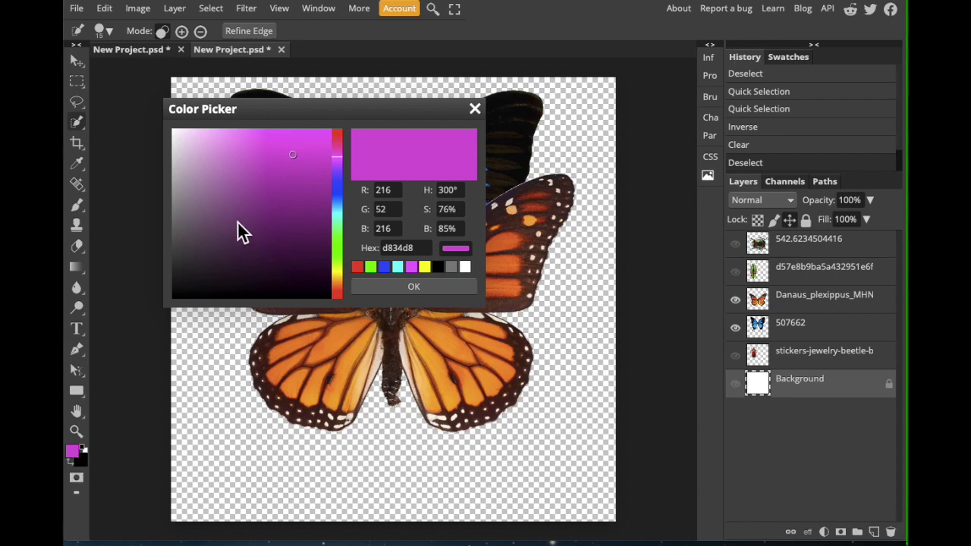
click(180, 230)
drag(182, 230, 167, 255)
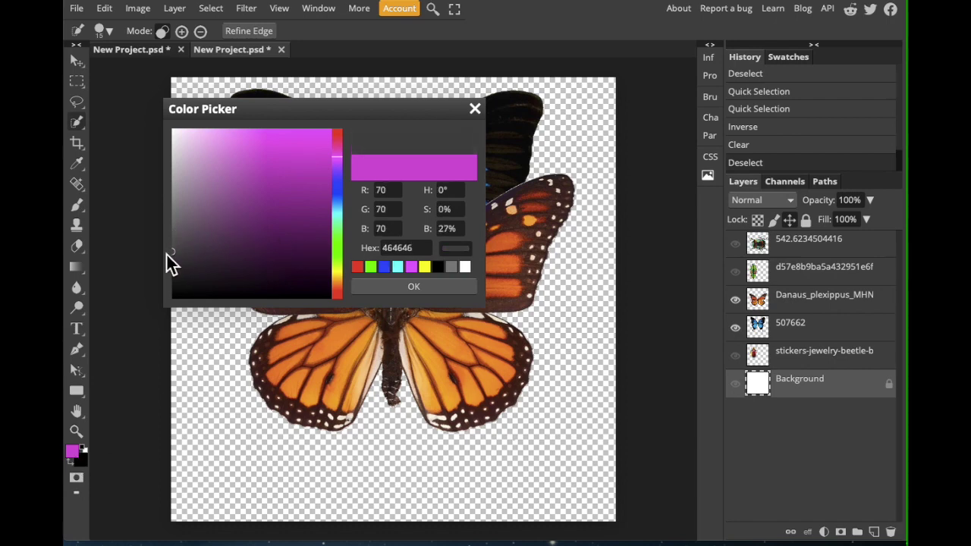
click(383, 287)
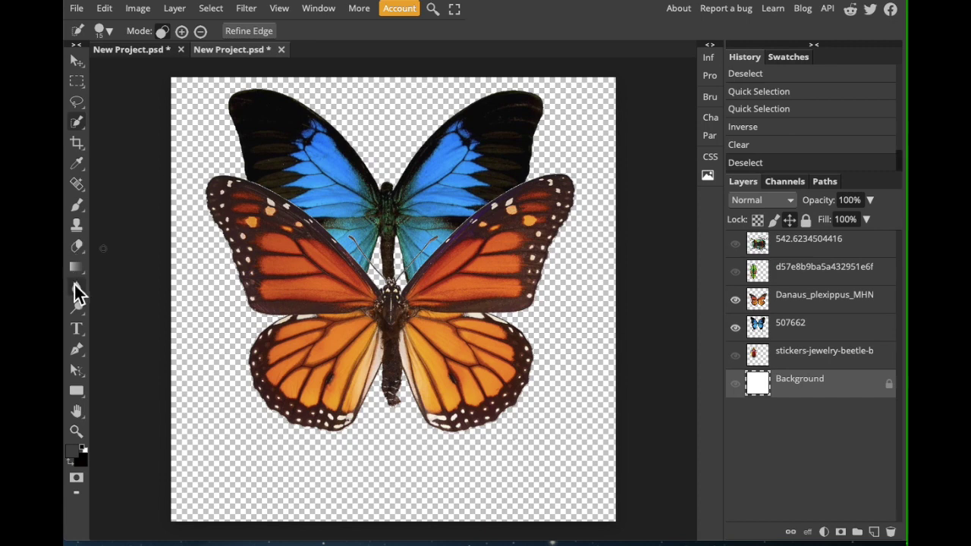
Fill the Background layer with dark grey using the Paint Bucket Tool, then select the monarch layer.
right_click(76, 270)
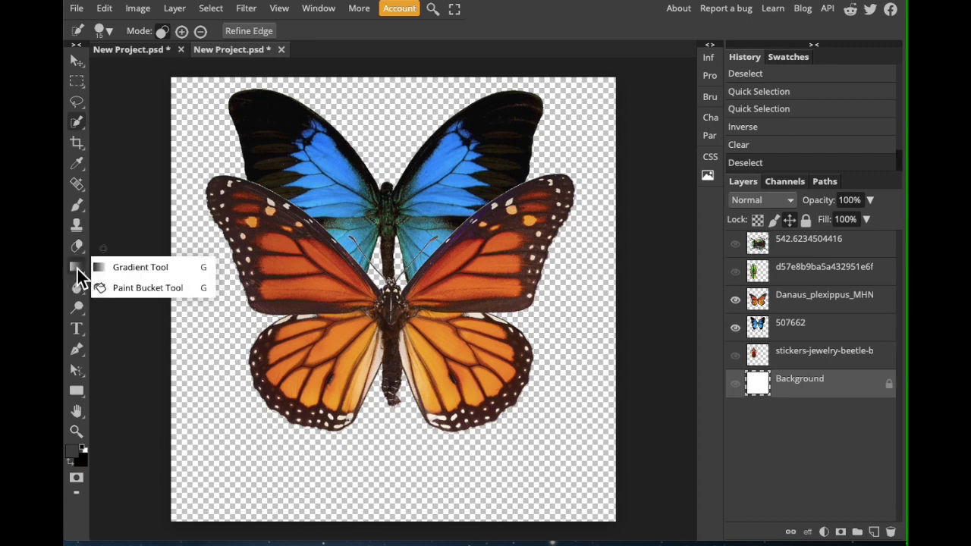
click(141, 288)
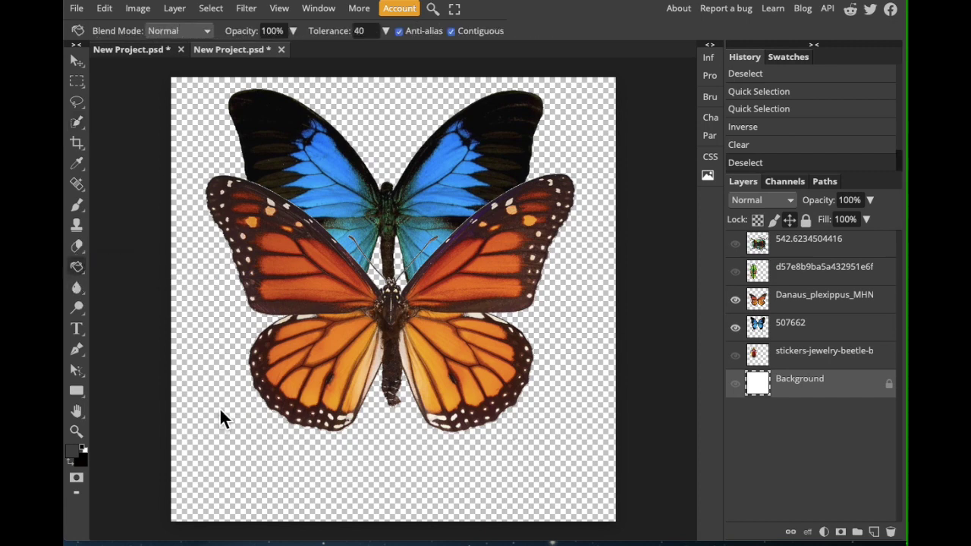
right_click(76, 267)
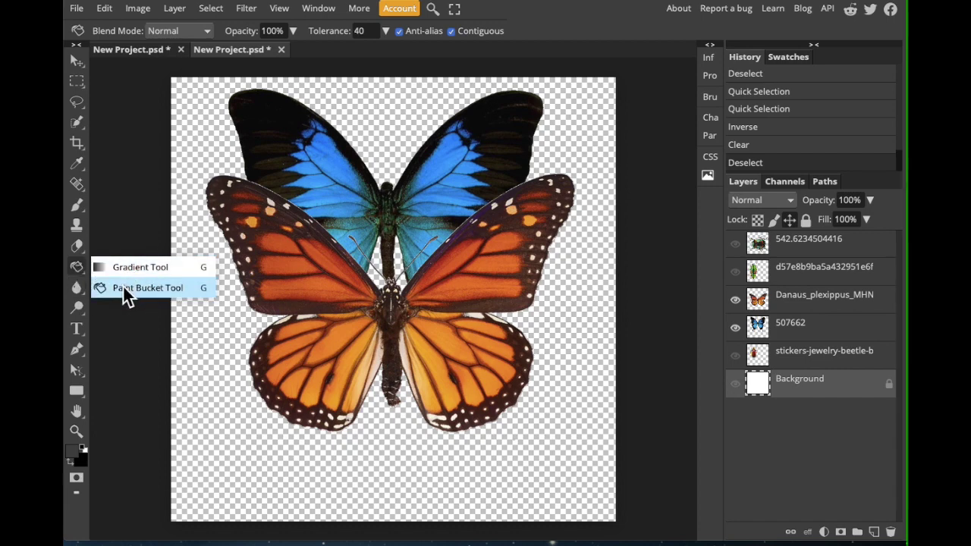
click(213, 452)
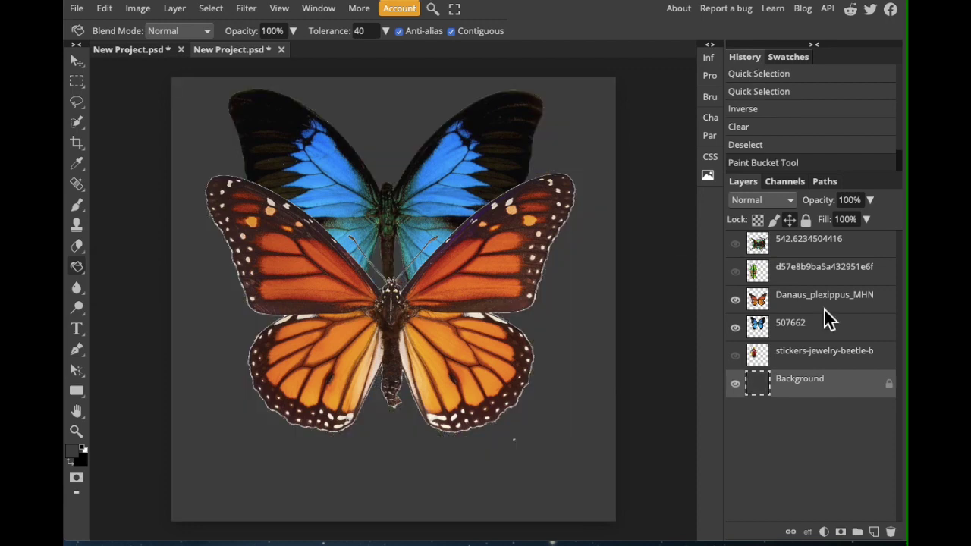
click(800, 301)
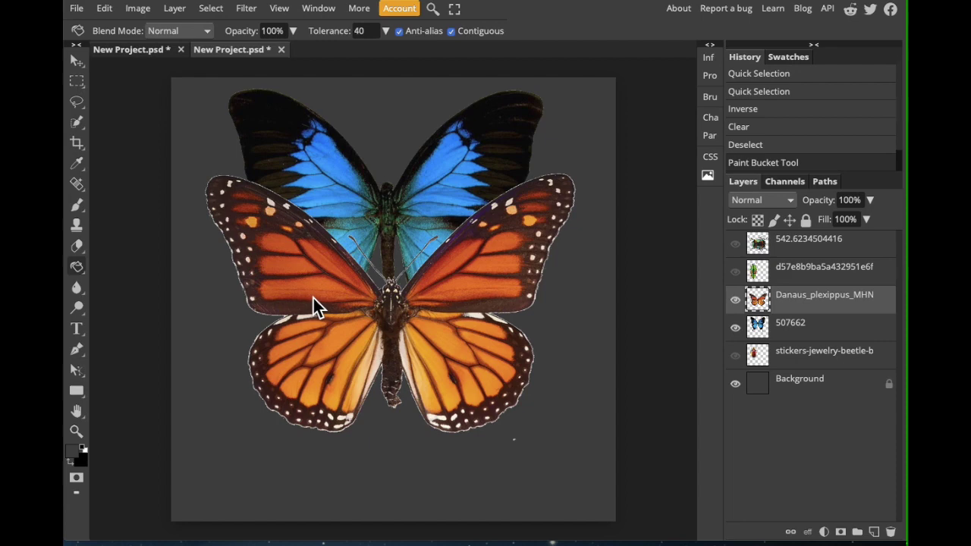
Quick-select the monarch, invert the selection, delete everything outside it, and deselect.
click(76, 123)
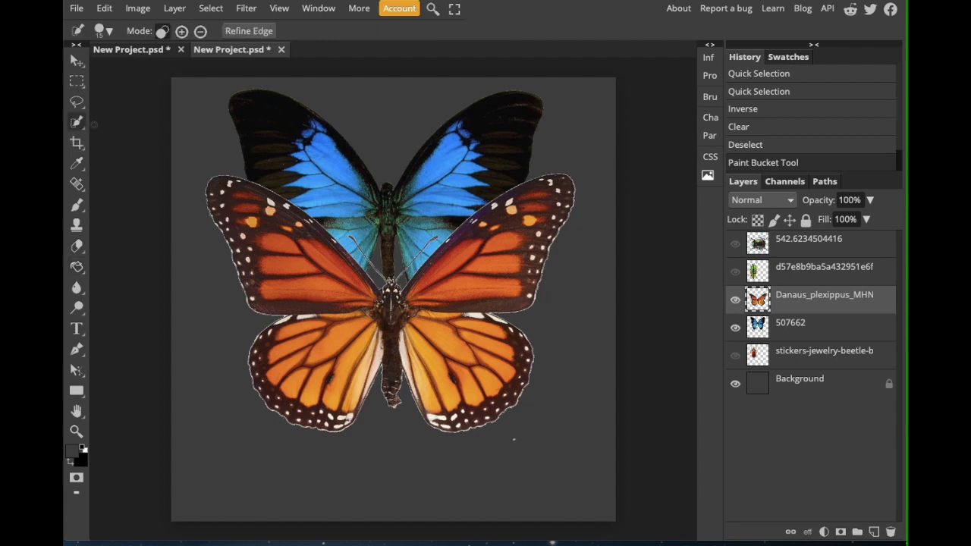
right_click(79, 127)
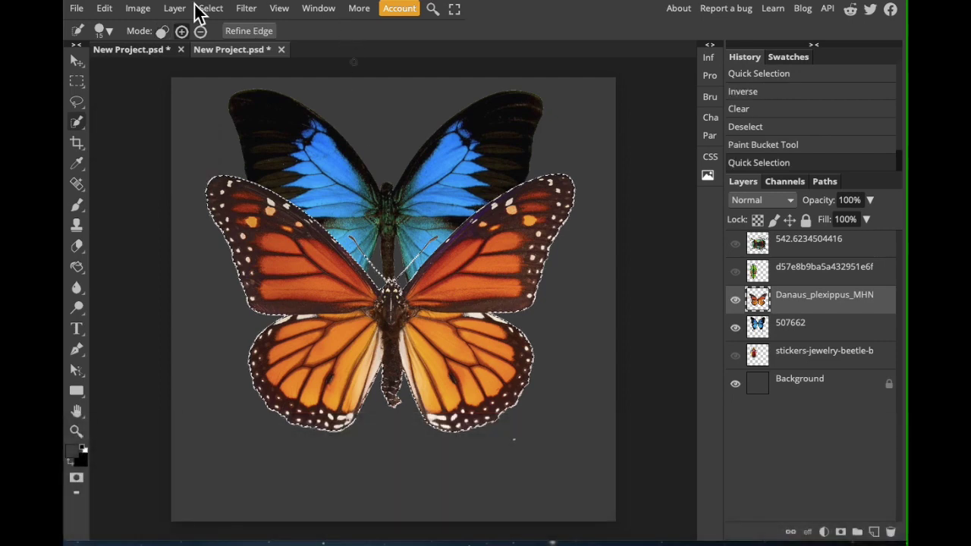
click(210, 9)
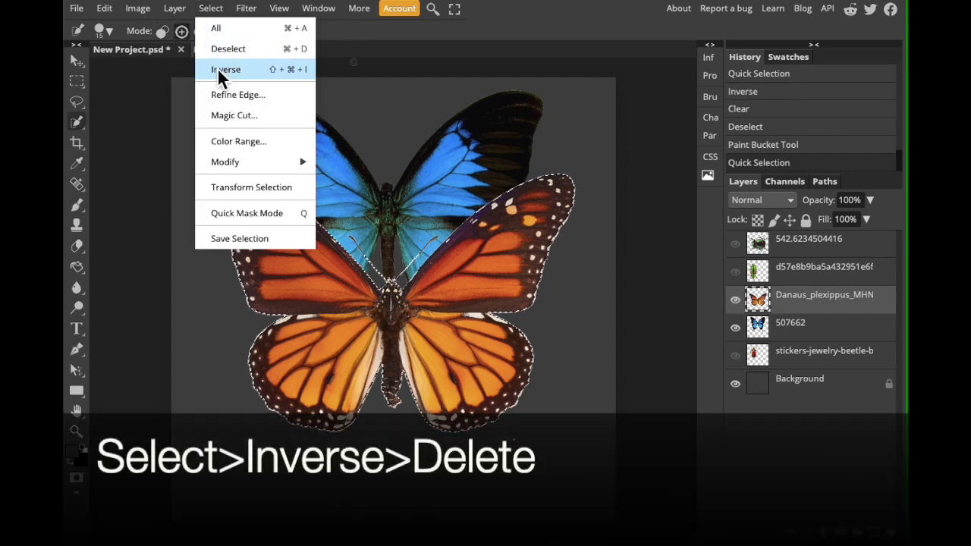
click(222, 69)
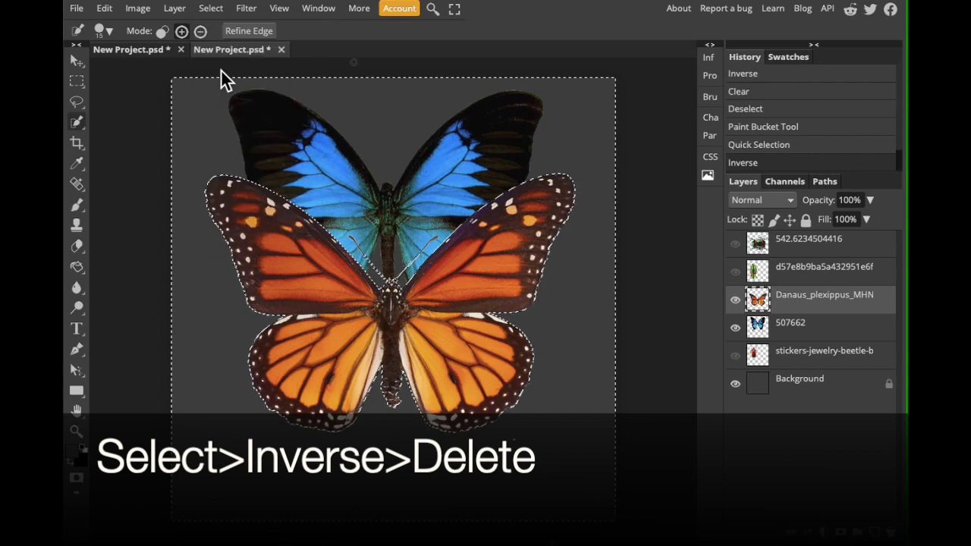
key(Delete)
key(ctrl+d)
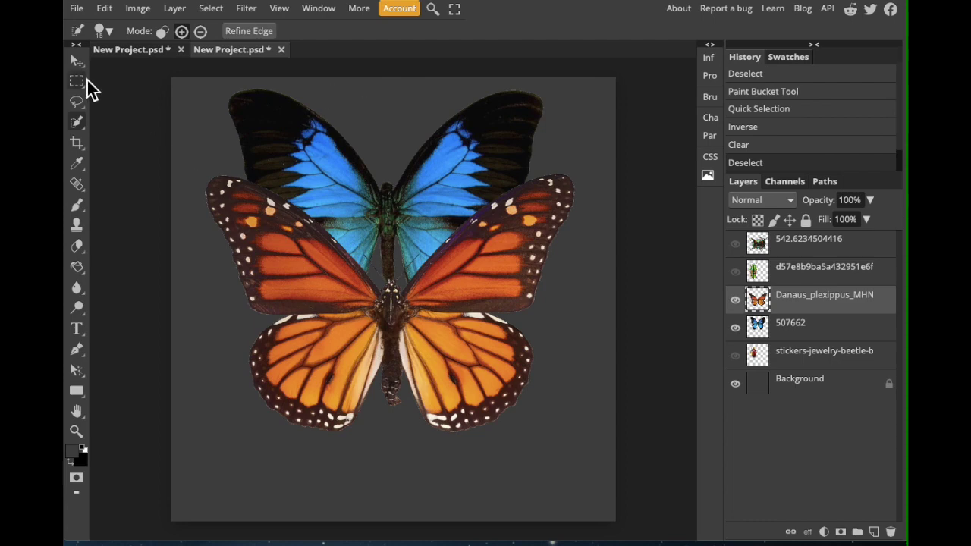
Shrink the monarch proportionally to about 321 px wide with the Move tool's transform controls.
click(79, 62)
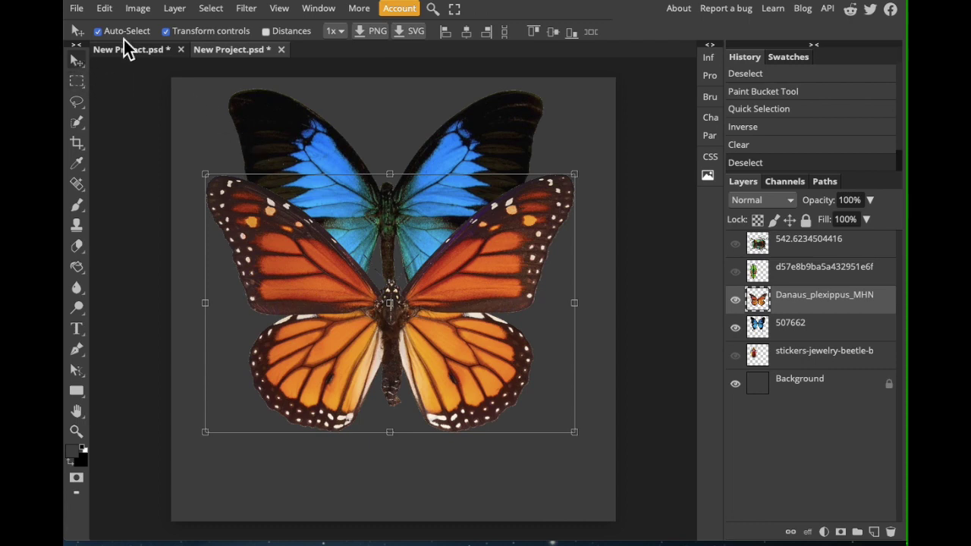
click(166, 32)
click(166, 31)
click(171, 35)
click(171, 36)
drag(211, 186, 284, 230)
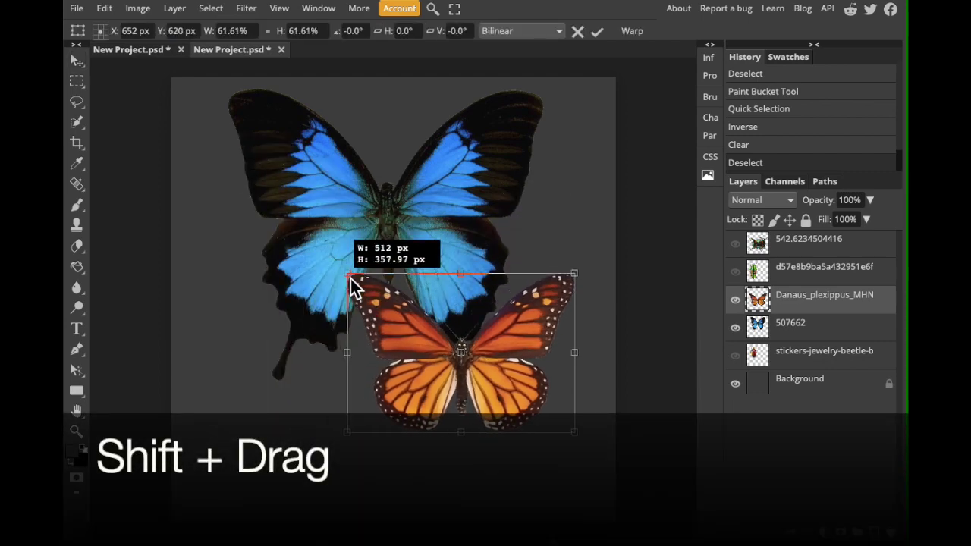
drag(350, 279, 458, 349)
key(Return)
Shrink the blue butterfly to about 296 px, move it to top centre, and place the monarch below.
click(234, 87)
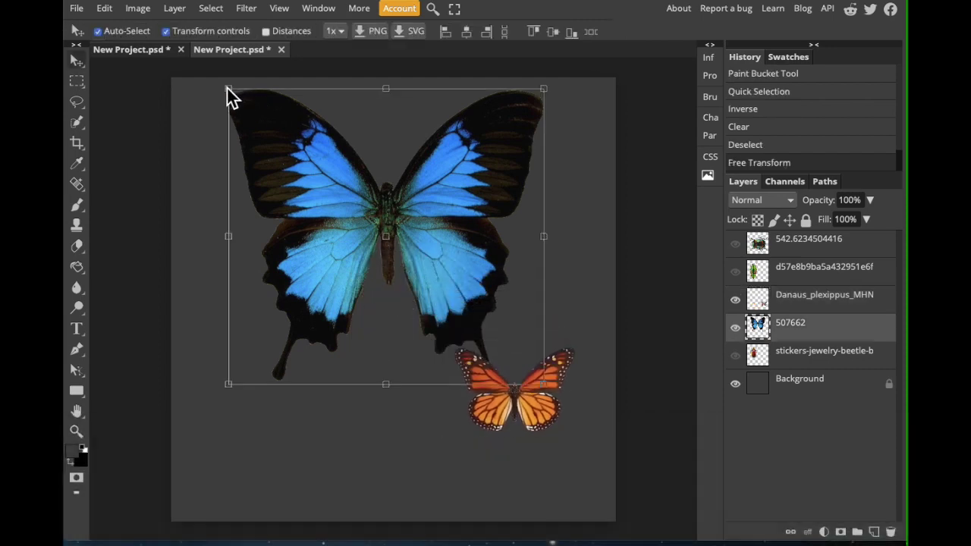
drag(231, 91, 385, 120)
mouse_move(480, 365)
mouse_down()
mouse_move(400, 249)
mouse_move(484, 361)
mouse_up()
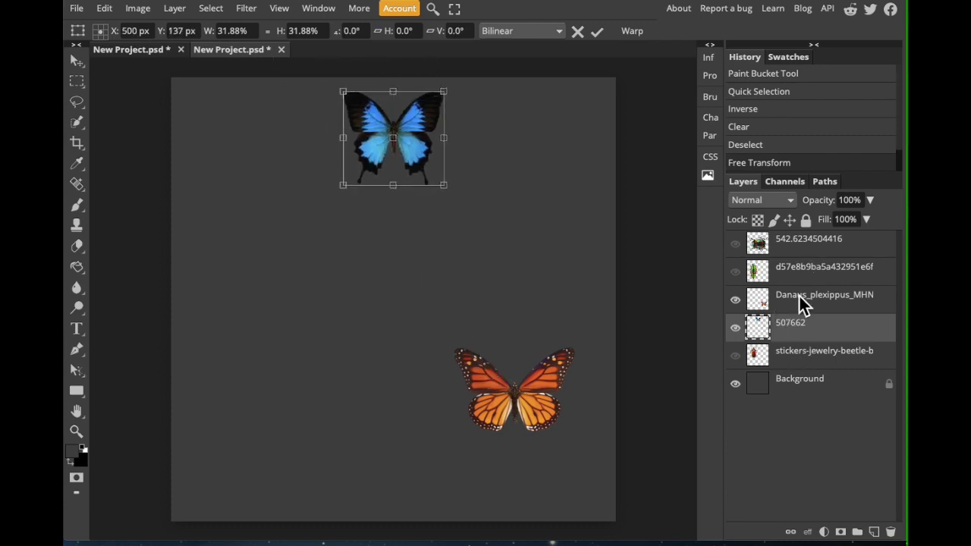
click(799, 294)
drag(527, 408, 404, 226)
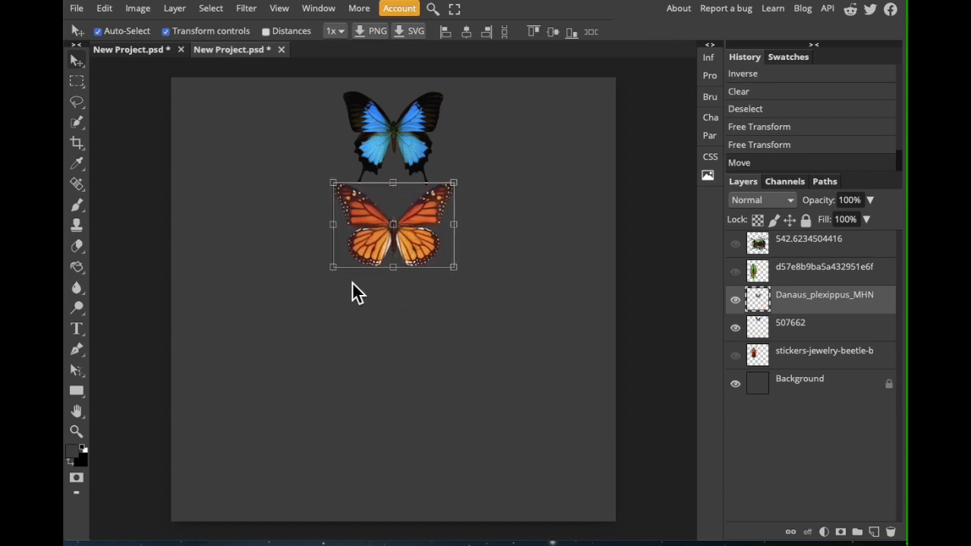
Save the file, turn on View > Rulers, and drag a horizontal guide onto the canvas.
key(ctrl+s)
click(283, 10)
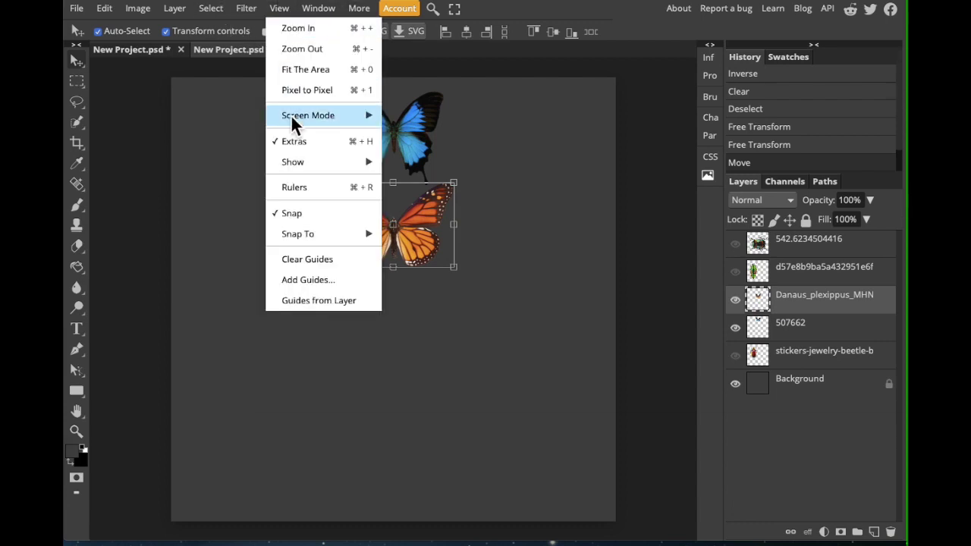
mouse_move(296, 163)
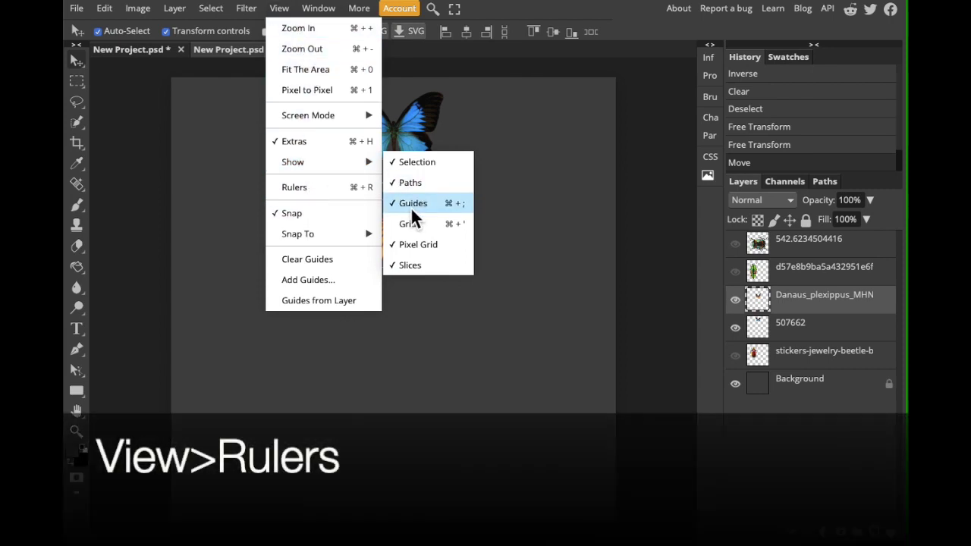
click(301, 187)
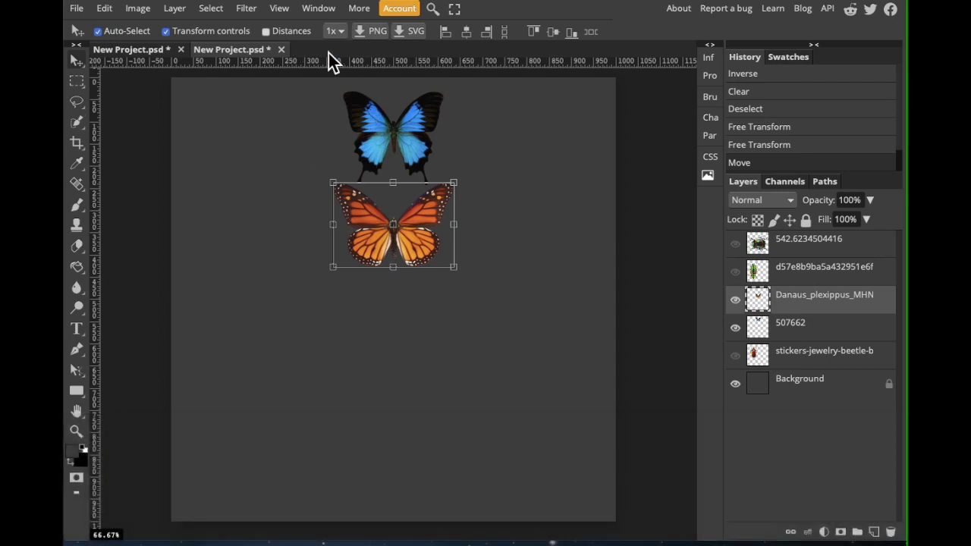
click(285, 12)
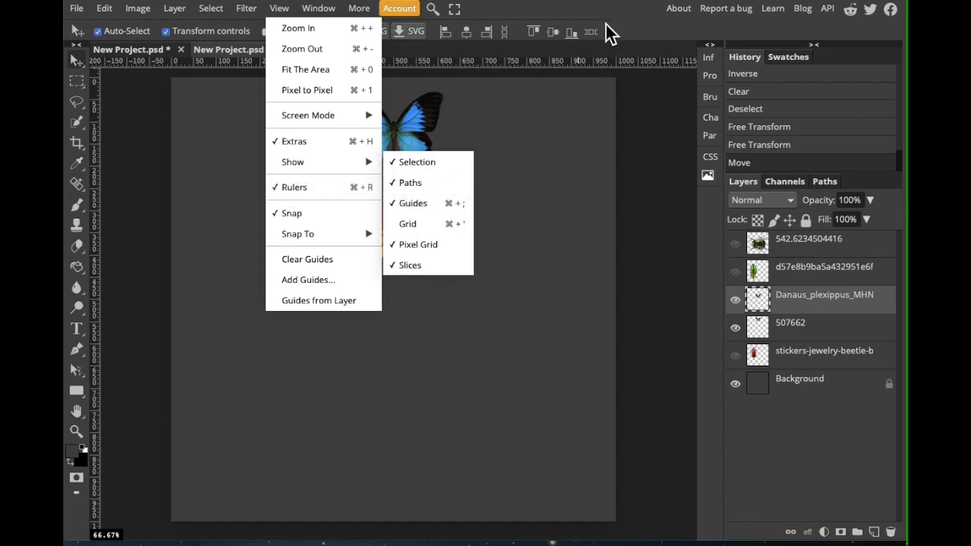
click(431, 91)
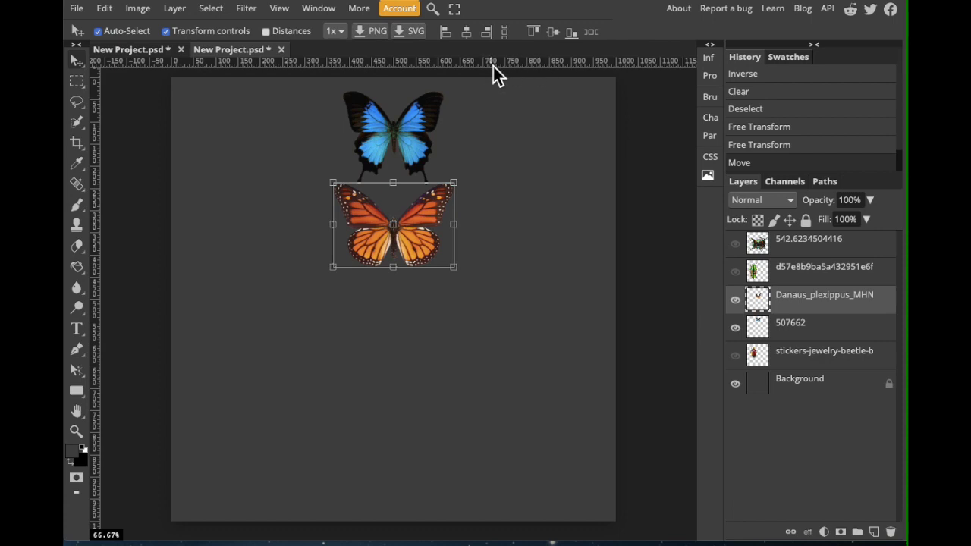
drag(493, 66, 487, 305)
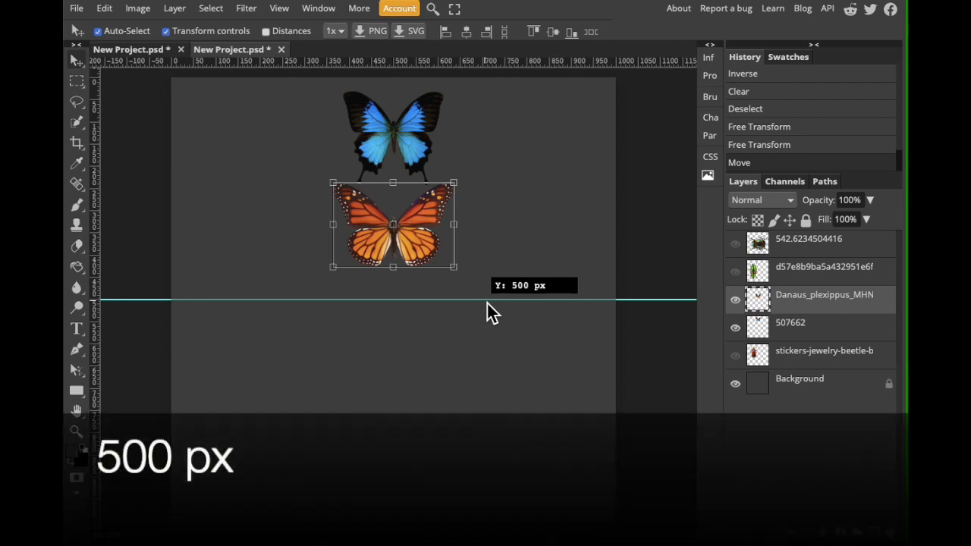
Set guides at Y 500 px and X 500 px, then move the monarch up onto the blue butterfly.
drag(487, 303, 487, 303)
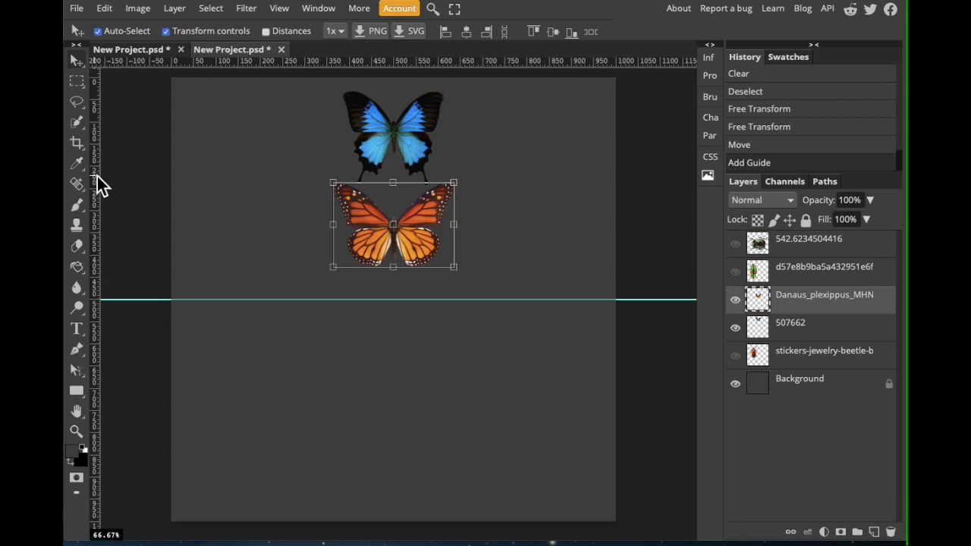
drag(95, 183, 395, 212)
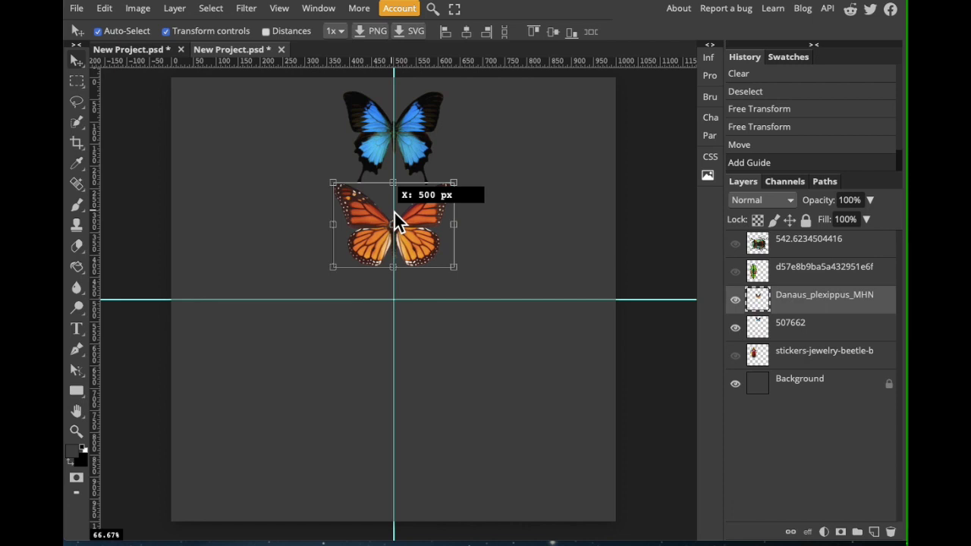
drag(394, 212, 393, 211)
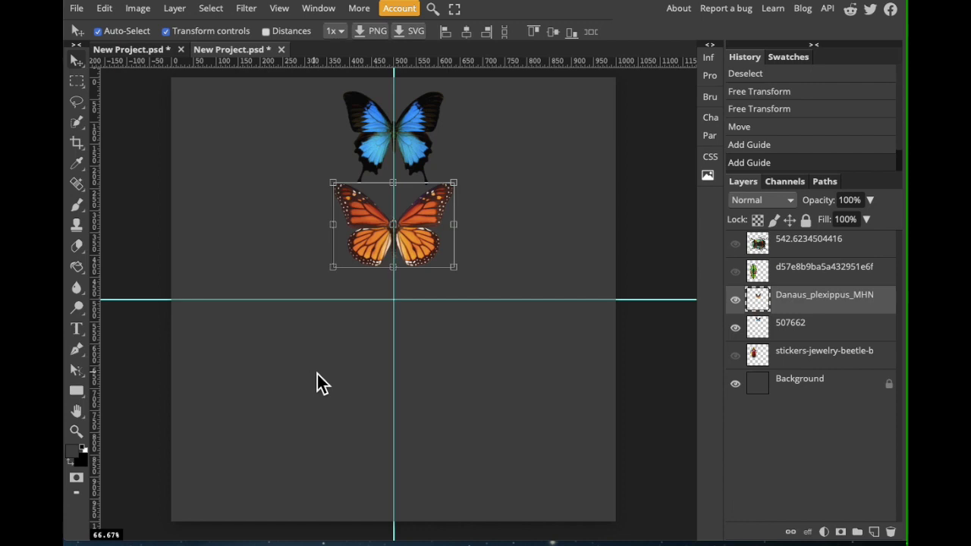
drag(440, 228, 427, 137)
Move the blue butterfly down the vertical guide and raise the monarch flush with the canvas top.
click(410, 170)
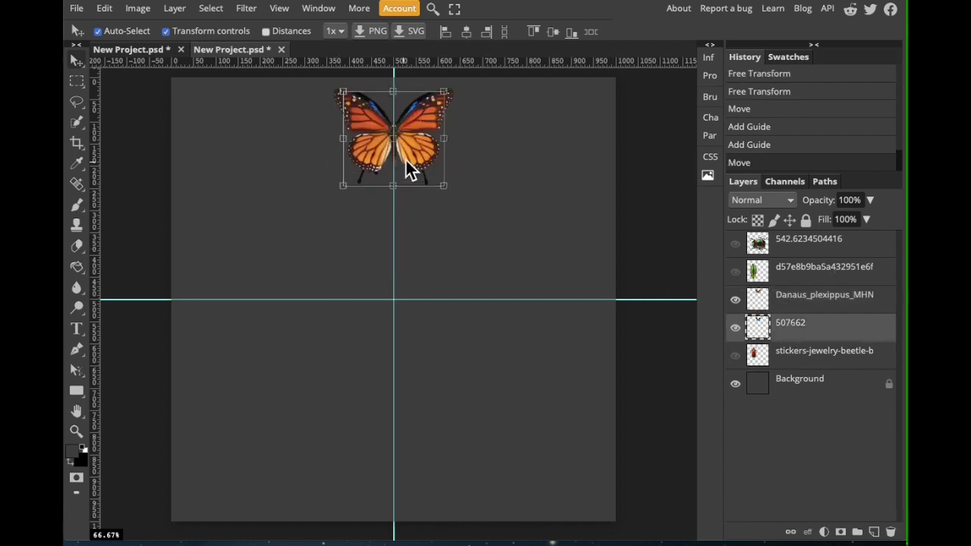
drag(410, 171, 414, 225)
drag(425, 125, 423, 245)
click(421, 188)
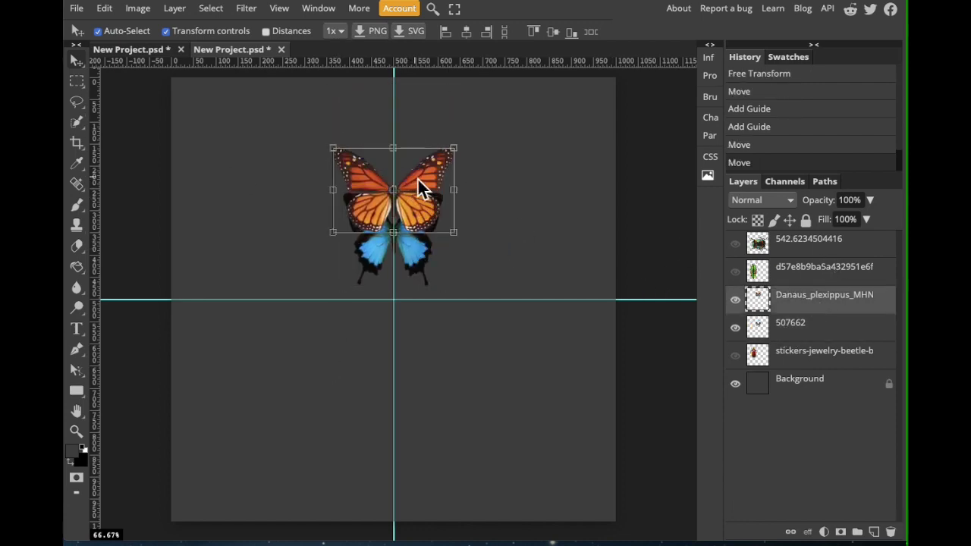
drag(418, 179, 416, 109)
key(Up)
key(Up)
key(Up)
key(Up)
key(Up)
key(Up)
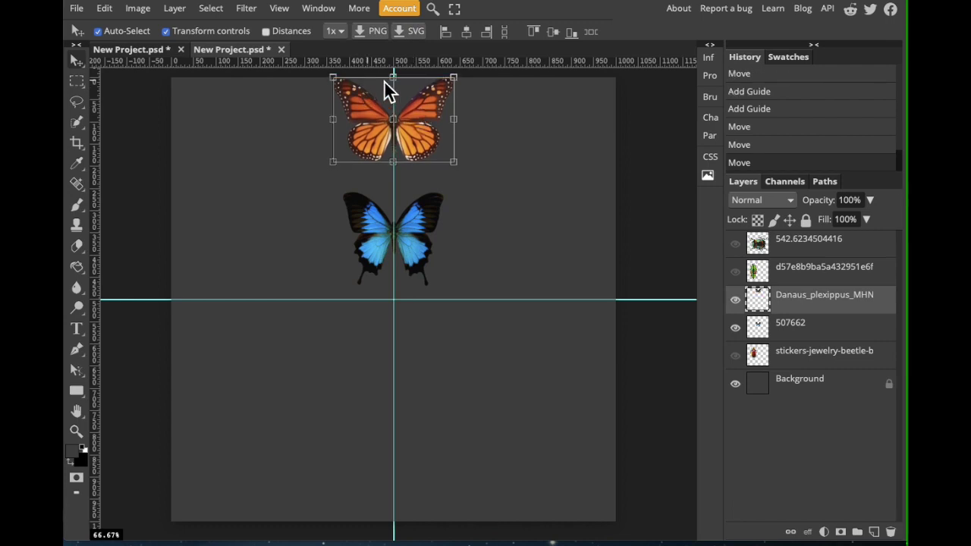
drag(413, 107, 412, 108)
Shrink the blue butterfly, centre it at X 500 px under the monarch, and commit the transform.
drag(421, 246, 423, 223)
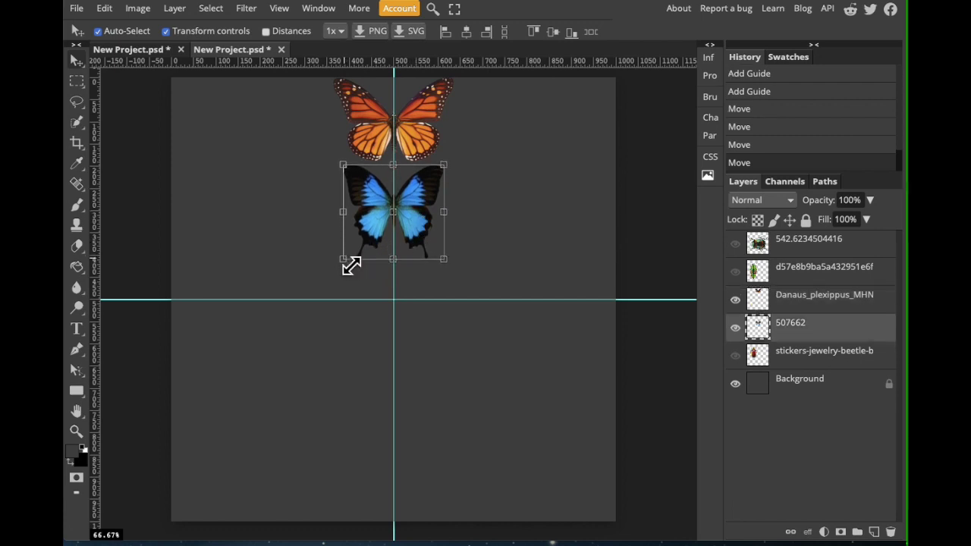
drag(343, 259, 364, 241)
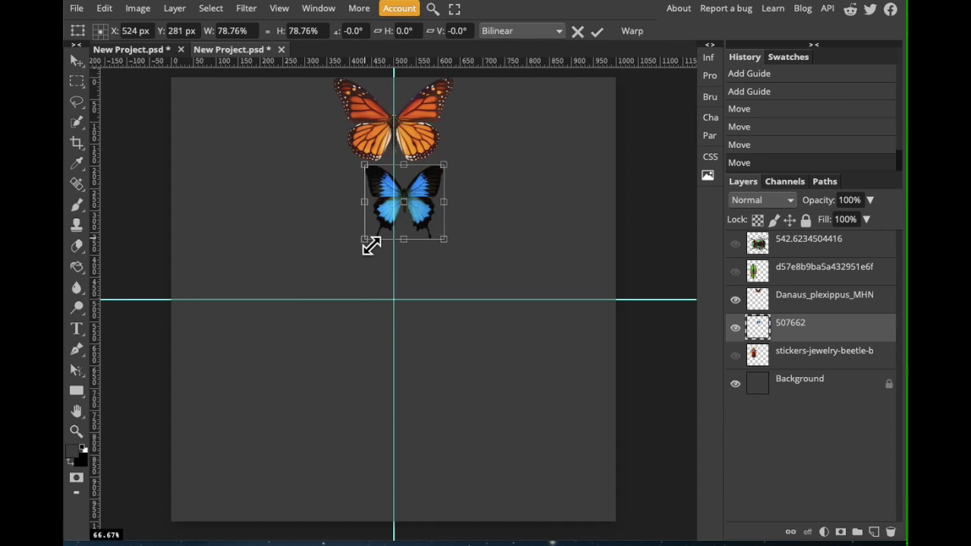
drag(415, 206, 408, 215)
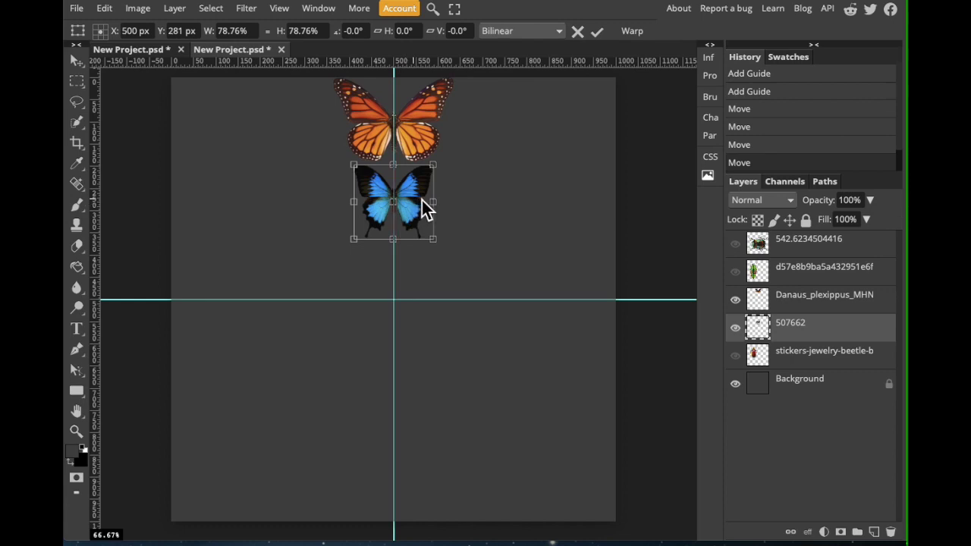
drag(422, 201, 415, 200)
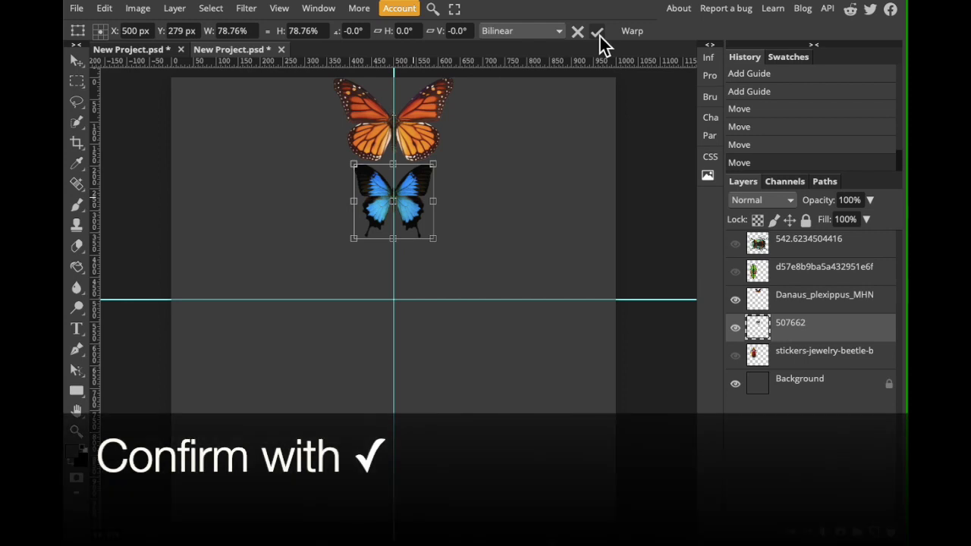
click(599, 35)
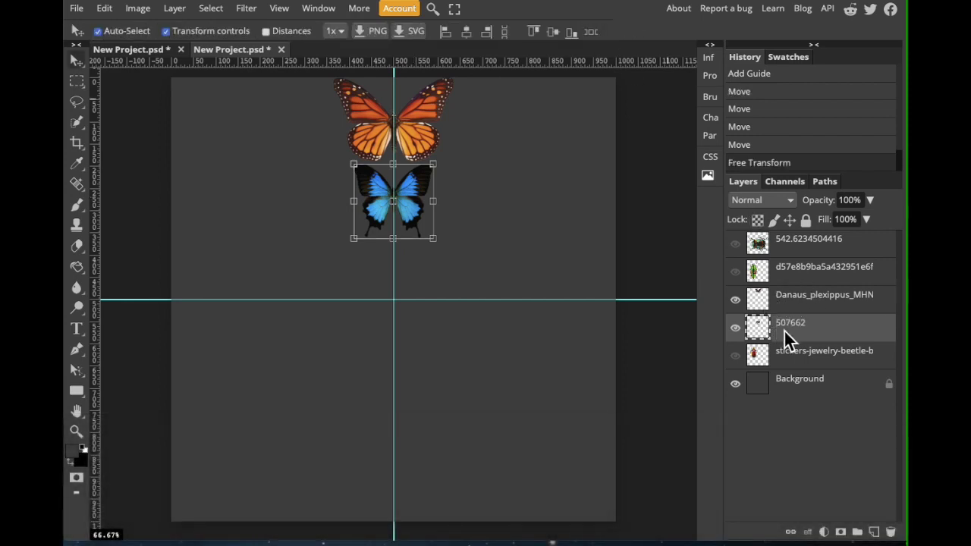
Merge Danaus_plexippus_MHN down into layer 507662 and duplicate it as 507662 copy.
click(808, 307)
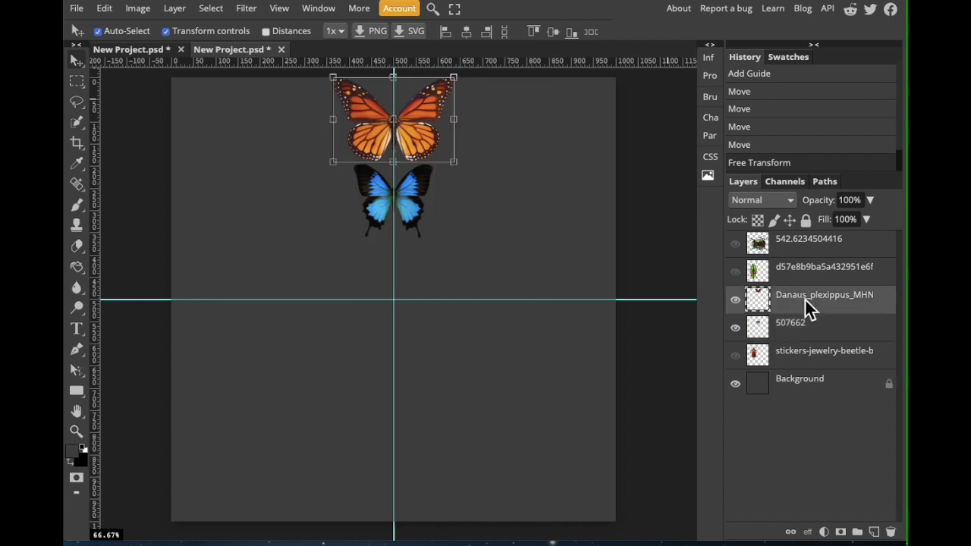
right_click(803, 311)
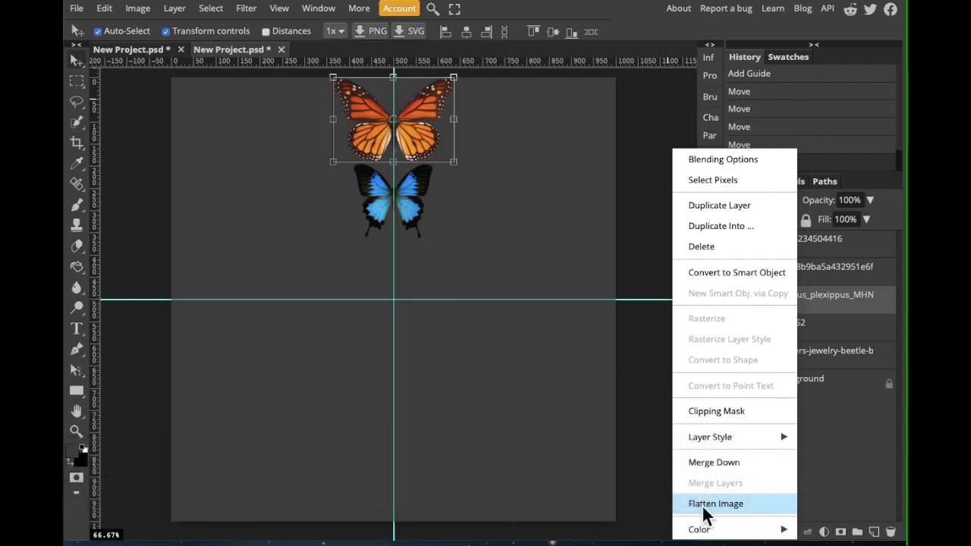
click(711, 464)
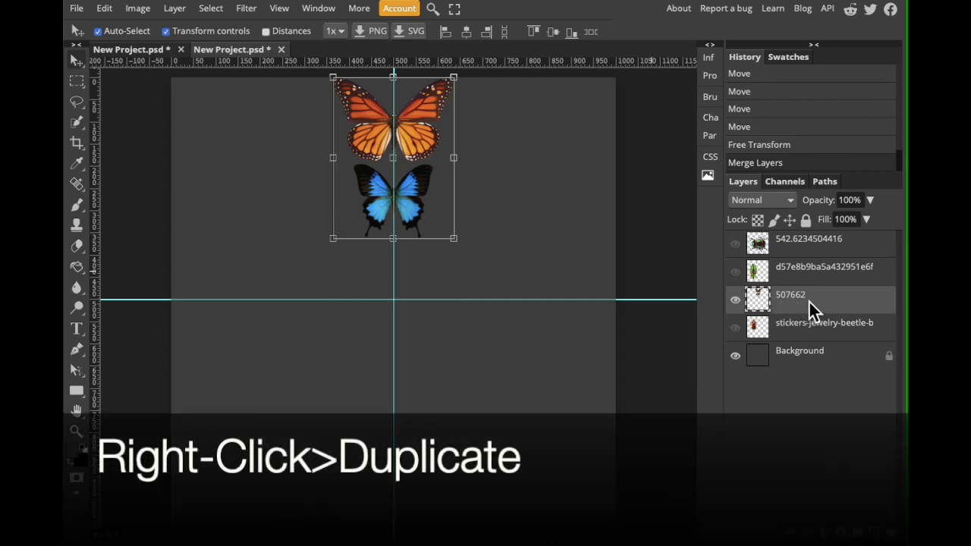
right_click(809, 300)
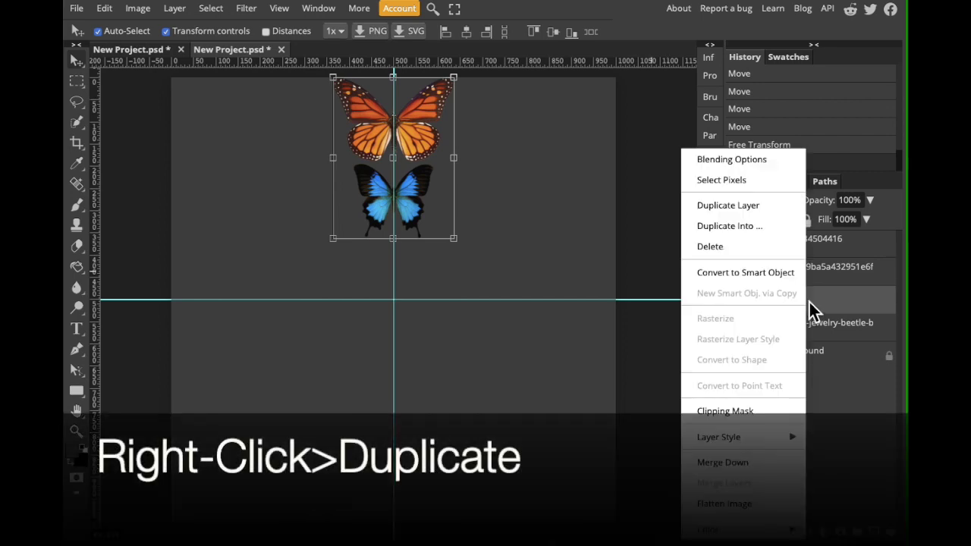
click(753, 205)
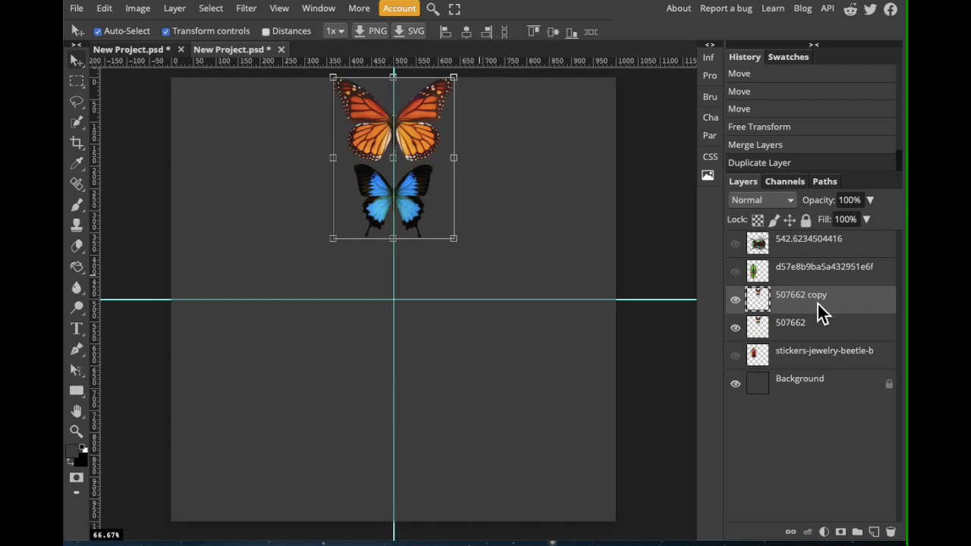
Flip 507662 copy vertically and move it into the lower half, centred on the vertical guide.
click(107, 9)
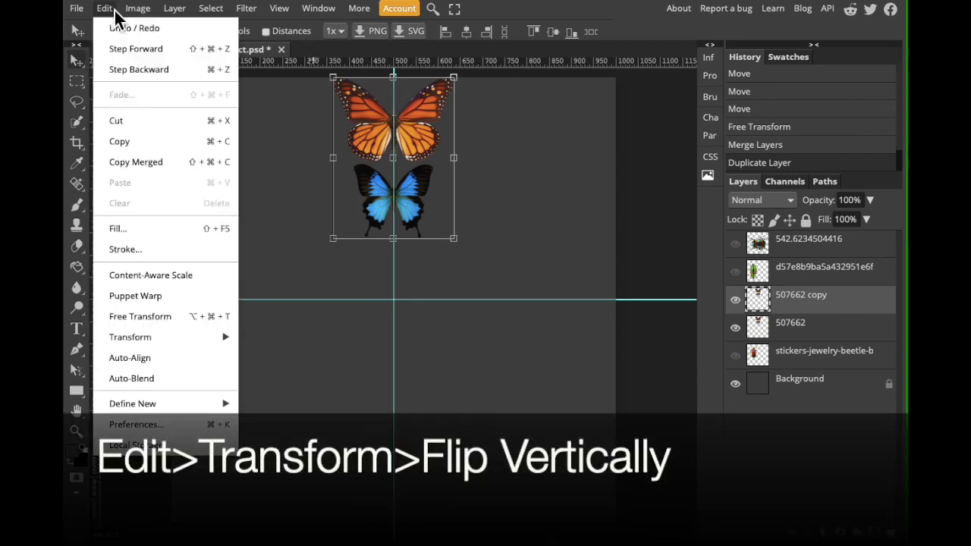
mouse_move(126, 339)
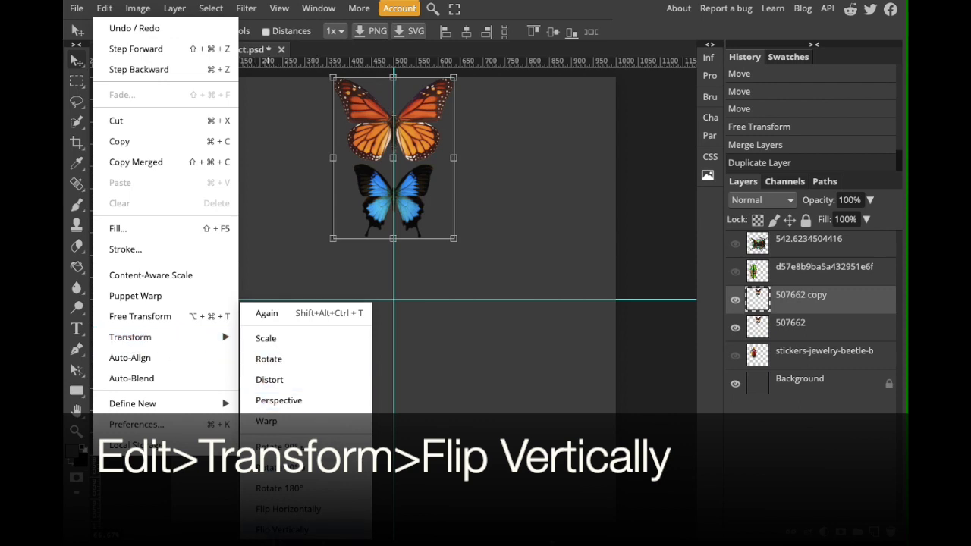
click(276, 529)
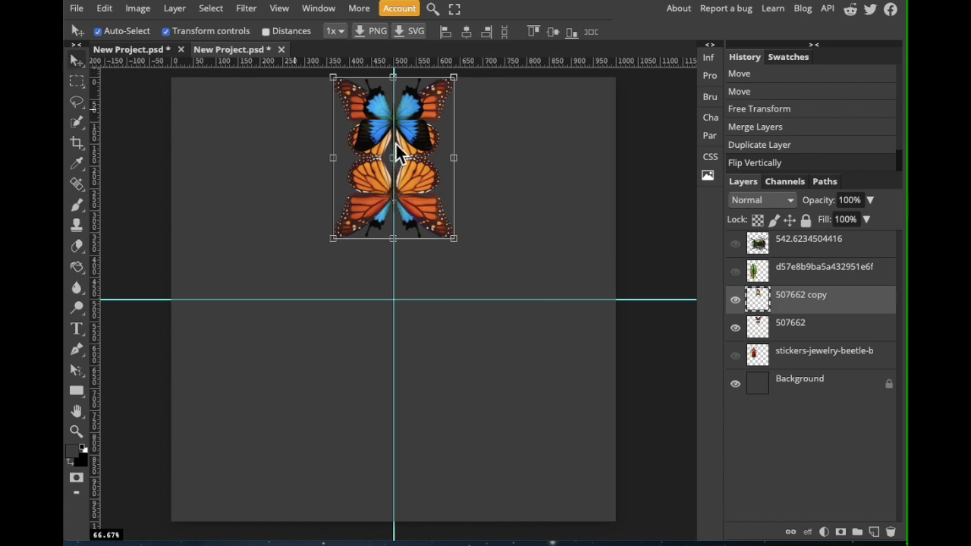
drag(407, 124, 417, 405)
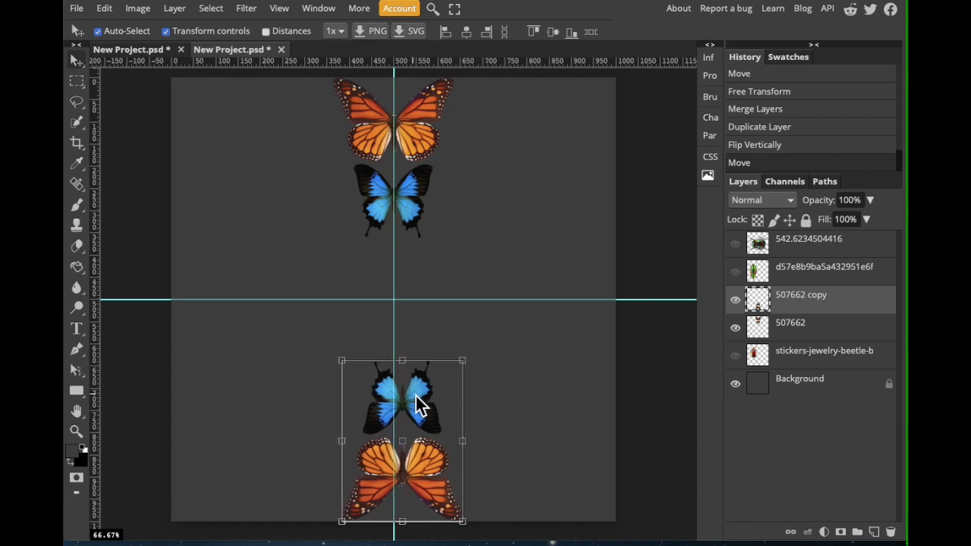
drag(422, 405, 410, 402)
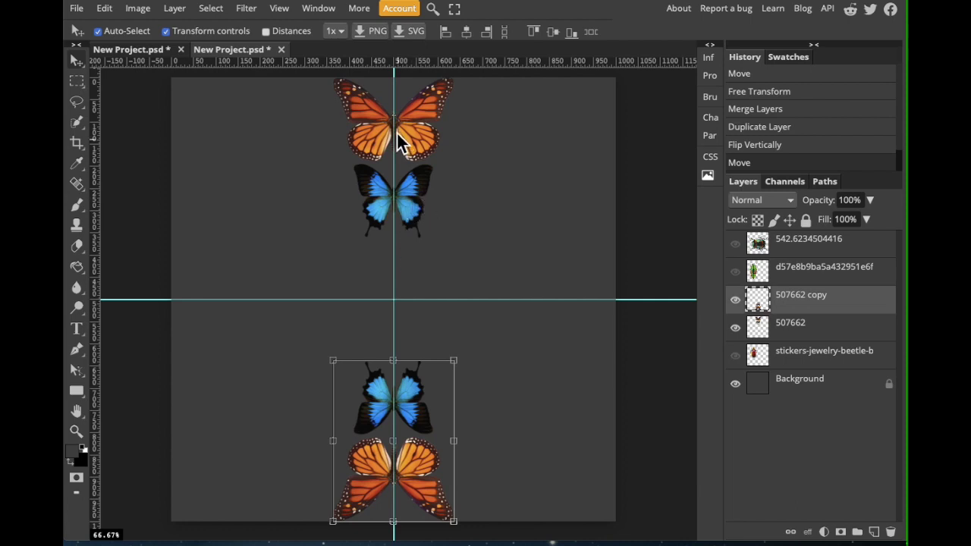
right_click(798, 296)
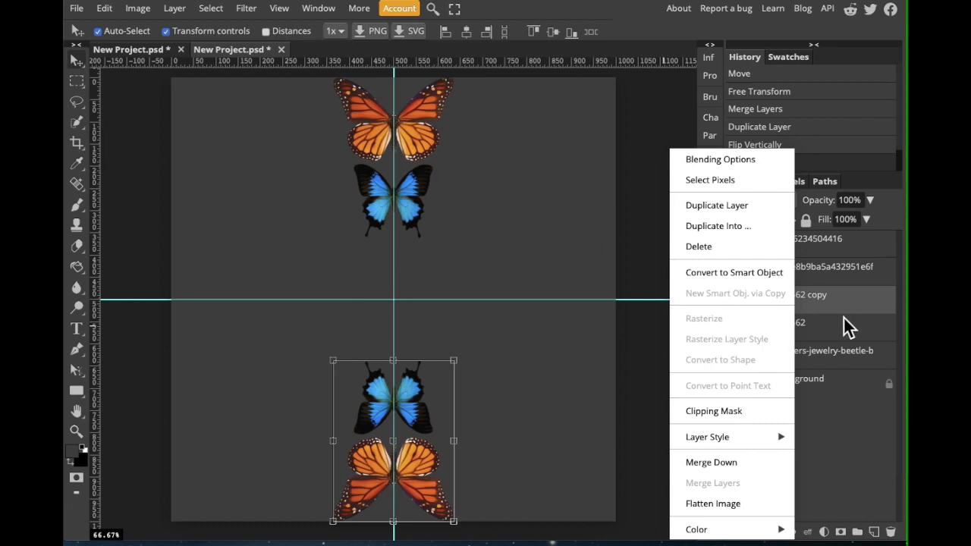
Merge 507662 copy down into 507662 and duplicate the combined butterfly column layer.
click(845, 320)
click(807, 299)
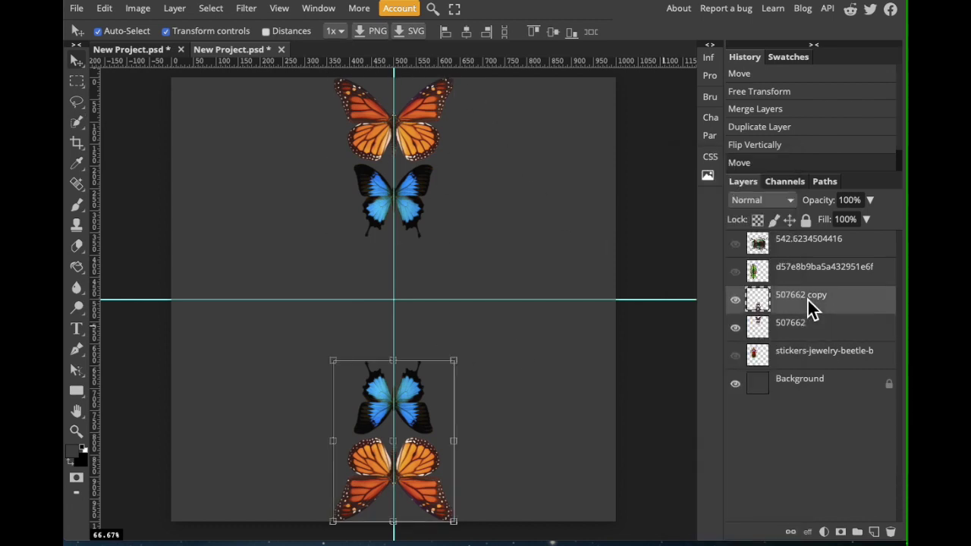
right_click(807, 298)
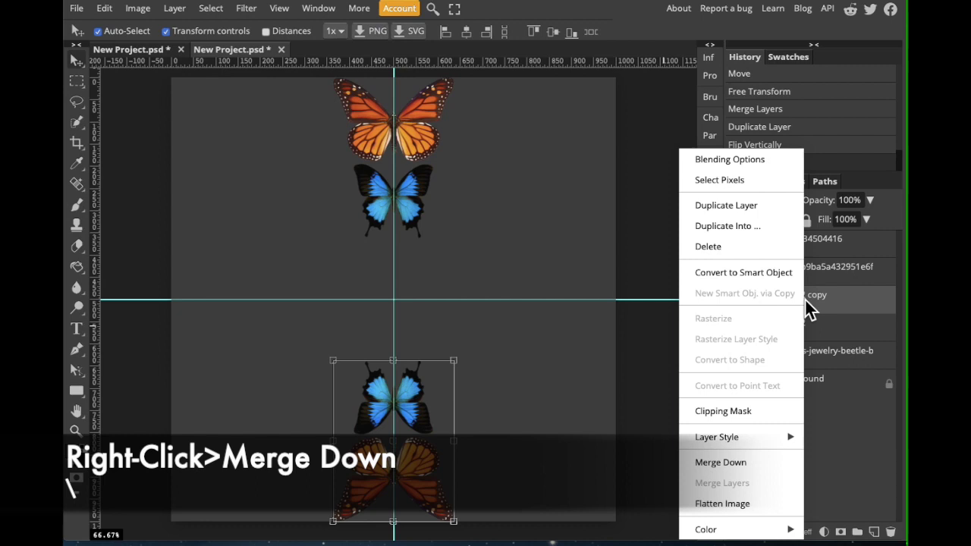
click(718, 463)
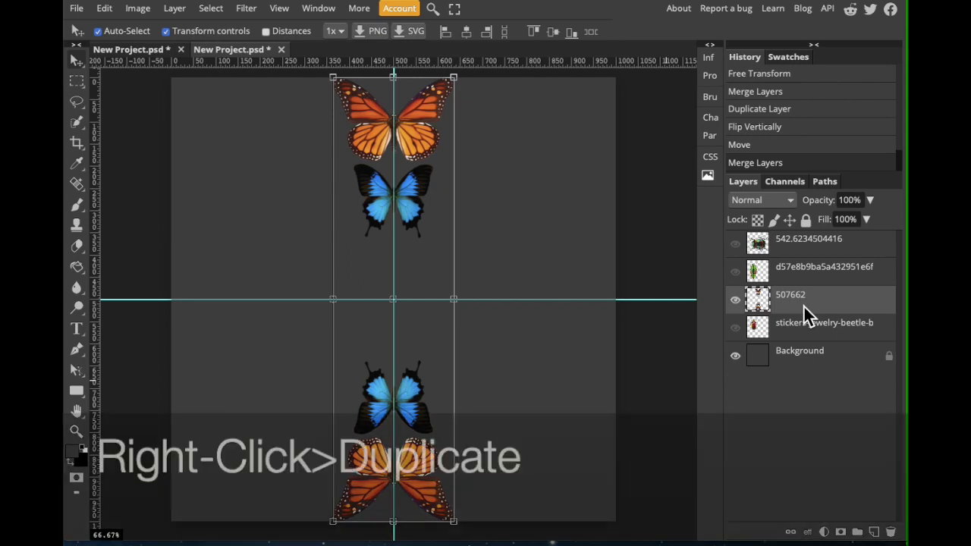
right_click(804, 305)
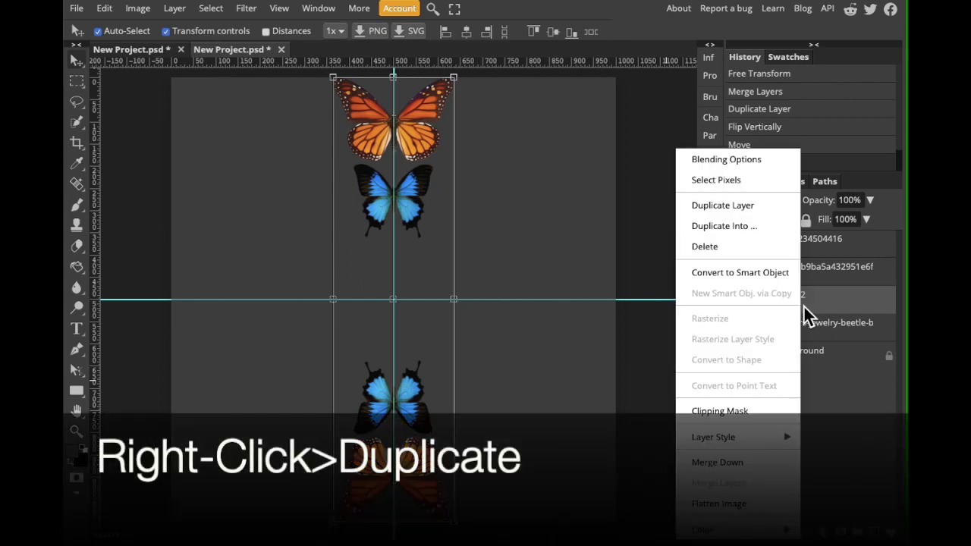
click(729, 207)
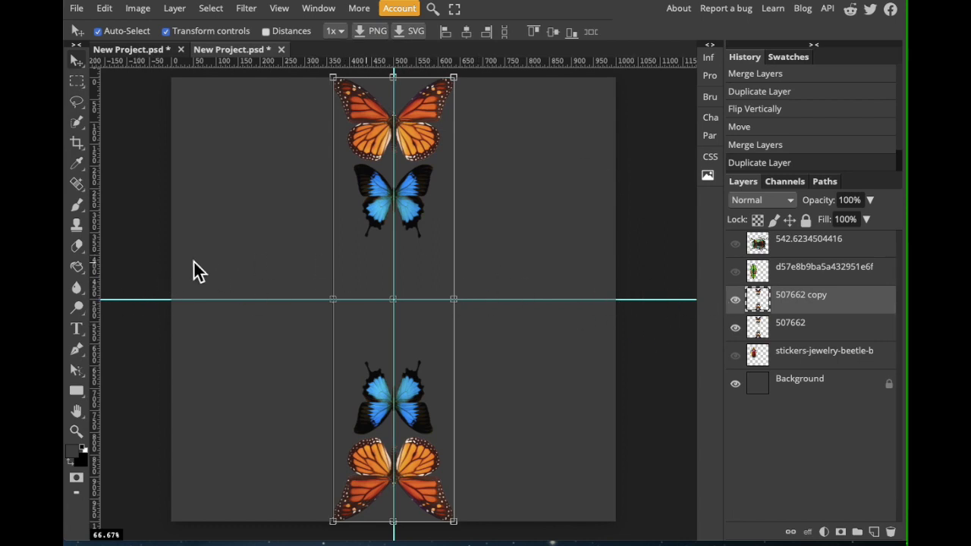
Turn on transform controls and rotate the 507662 copy butterfly column 90°, then commit it.
right_click(79, 65)
click(76, 65)
drag(468, 142, 501, 346)
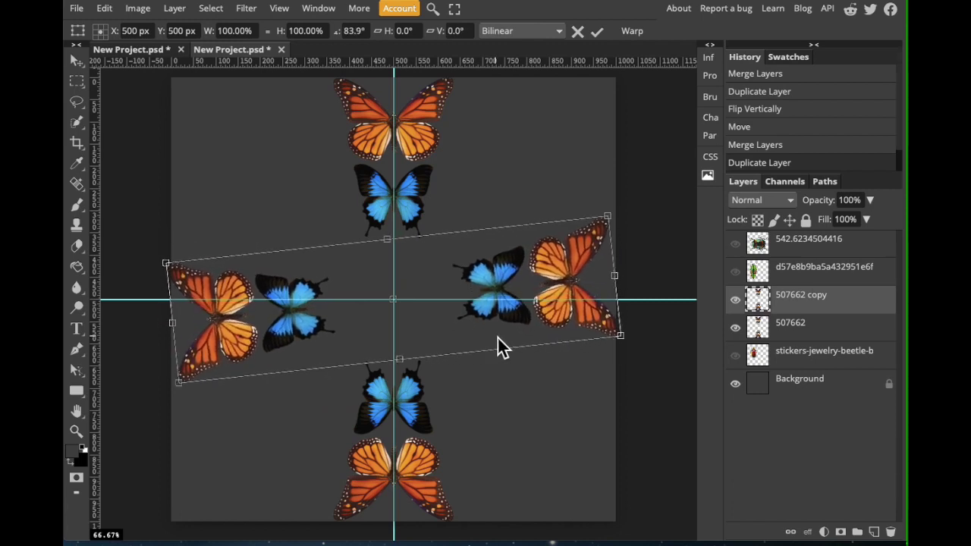
mouse_move(498, 338)
mouse_down()
mouse_move(480, 277)
mouse_move(486, 335)
mouse_up()
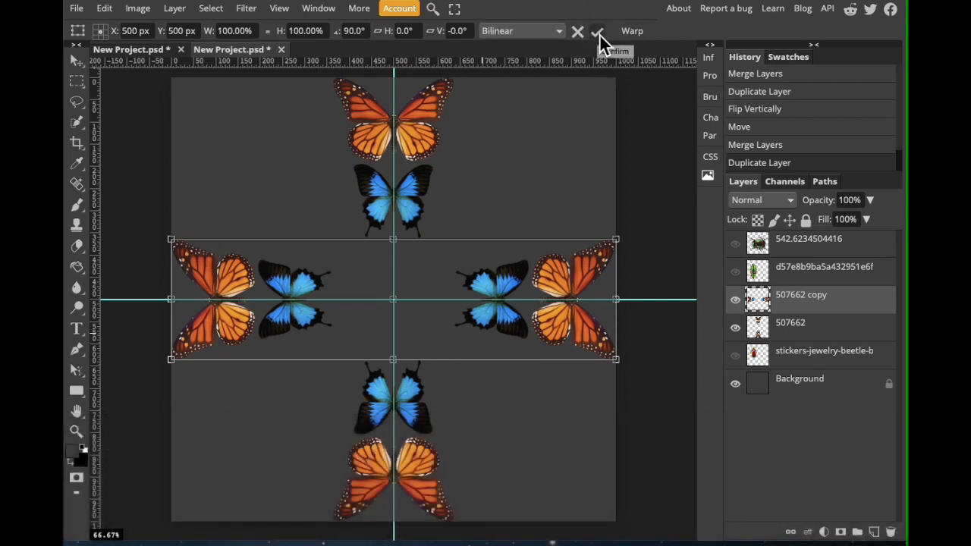
click(599, 34)
right_click(842, 304)
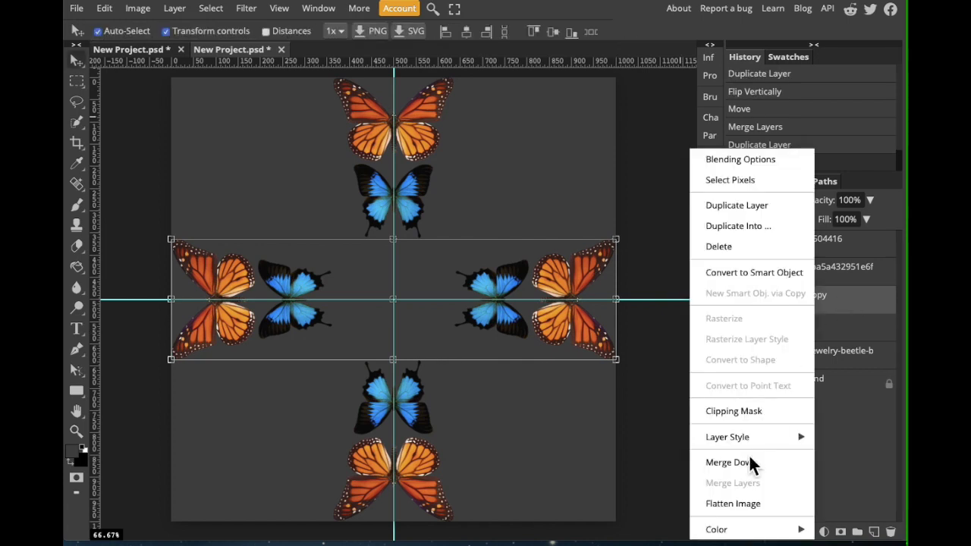
Merge the horizontal butterfly pairs into the vertical column, then duplicate the four-way cross.
click(731, 462)
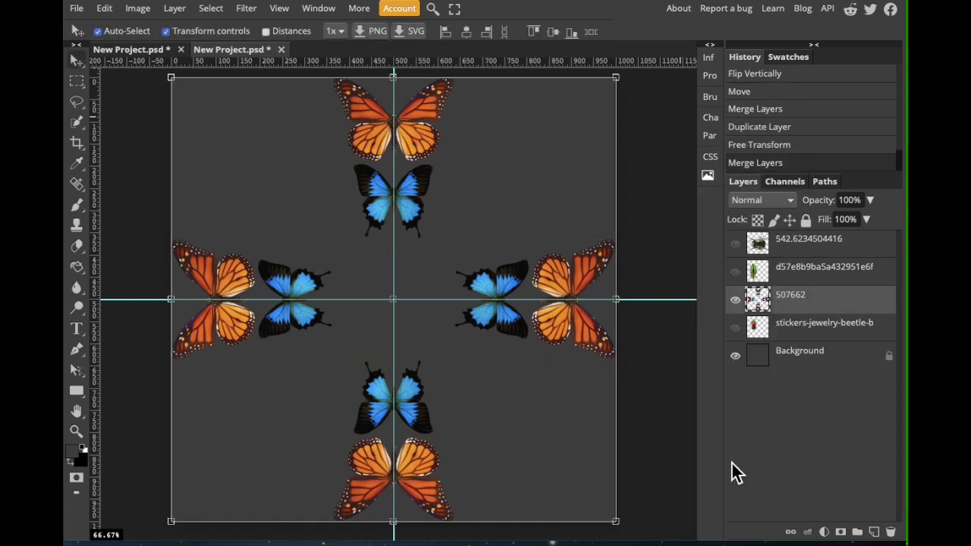
right_click(805, 308)
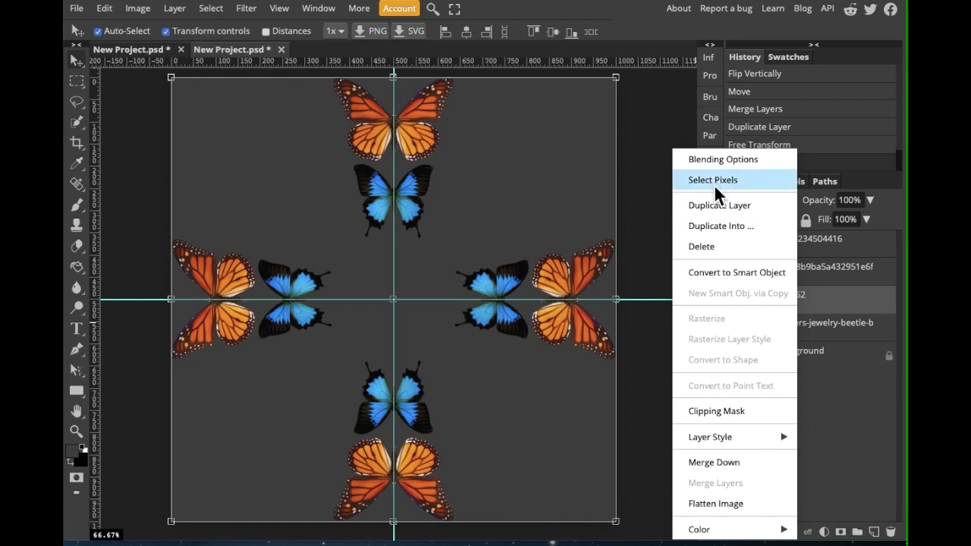
click(706, 206)
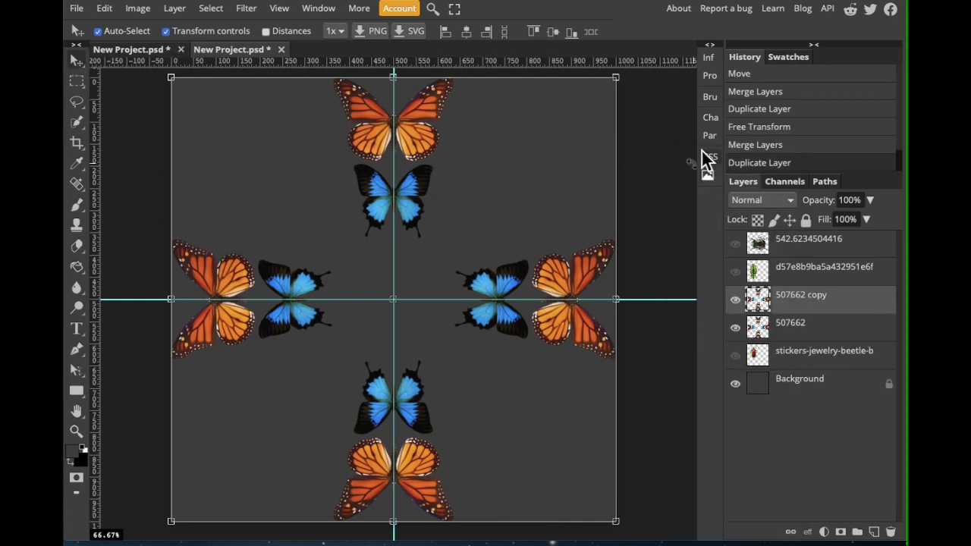
Rotate the duplicated cross exactly 45° with Shift and commit the rotation.
drag(647, 103, 674, 323)
key(shift)
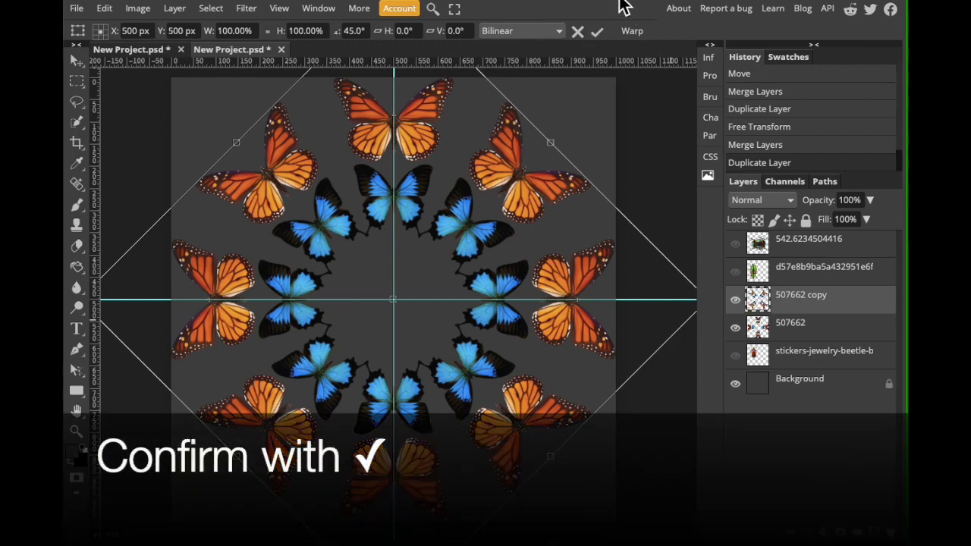
click(597, 32)
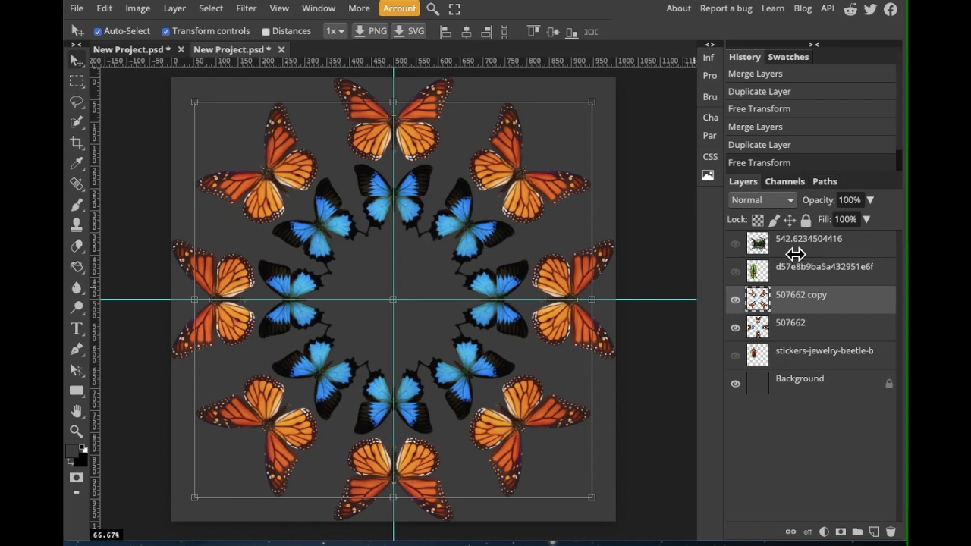
click(793, 323)
Merge the 45° copy into the butterfly ring and move the beetle layer above it.
click(792, 315)
right_click(792, 316)
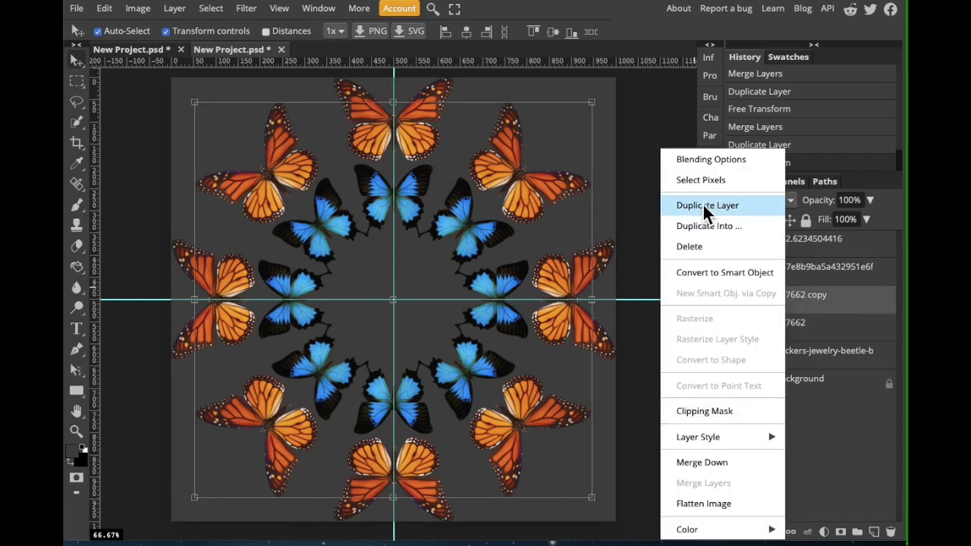
click(694, 459)
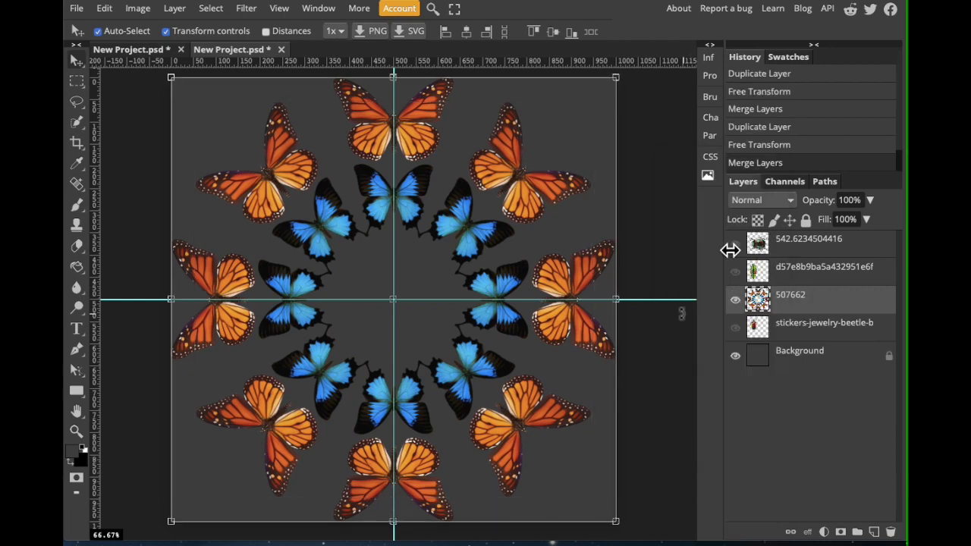
drag(801, 322, 801, 289)
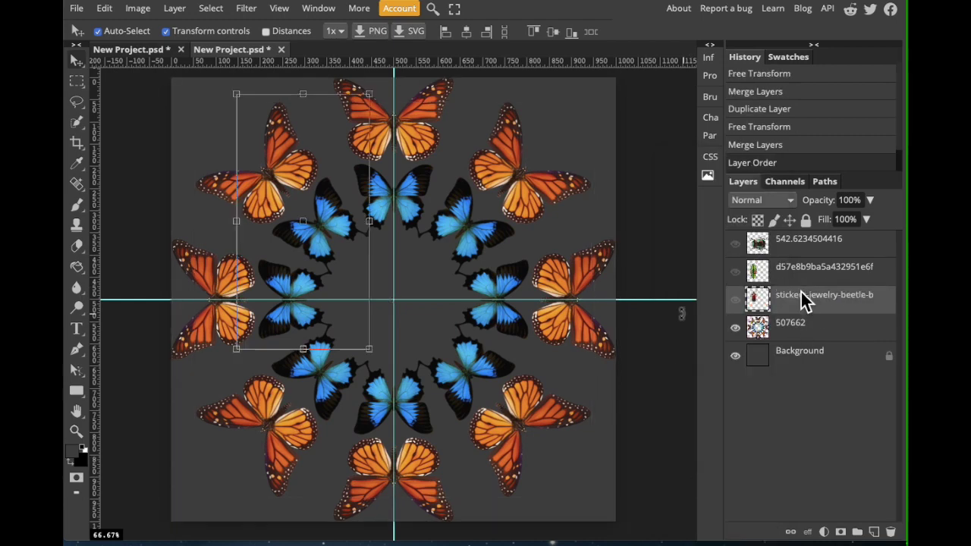
Hide the butterfly layer, show the 542.6234504416 and green beetle layers, and select 542.6234504416.
click(735, 331)
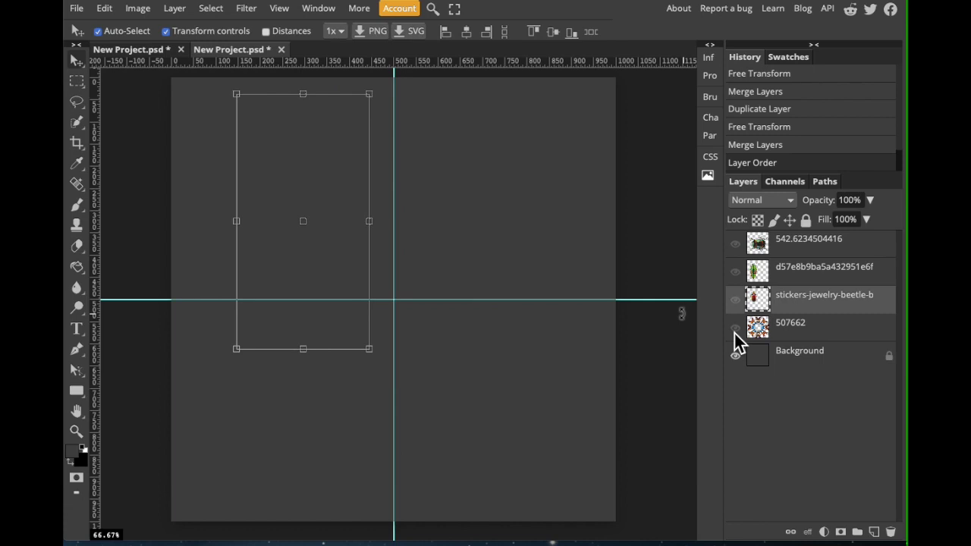
click(736, 245)
click(735, 272)
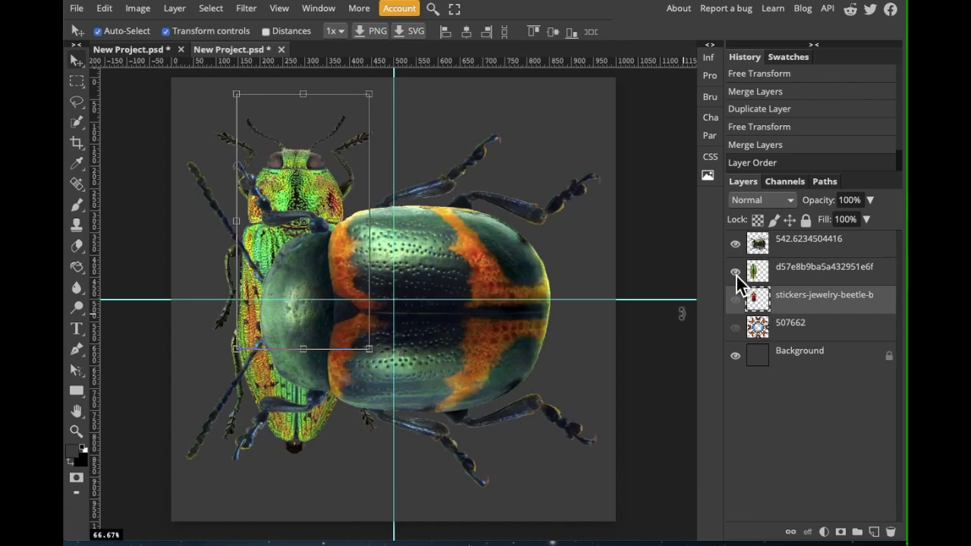
click(816, 249)
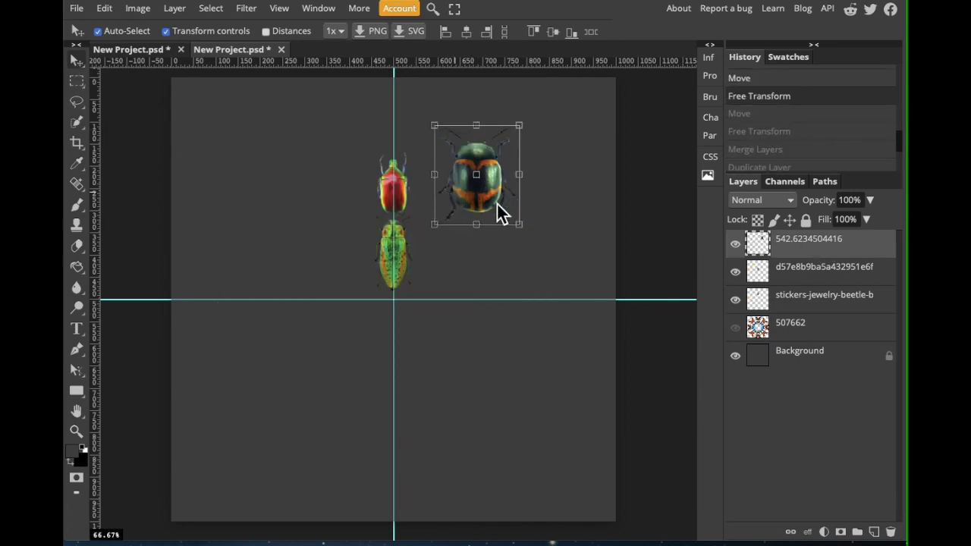
Move the dark beetle to the top of the guide, scale it to 88%, and shrink the green beetle to about 83%.
drag(490, 199, 405, 150)
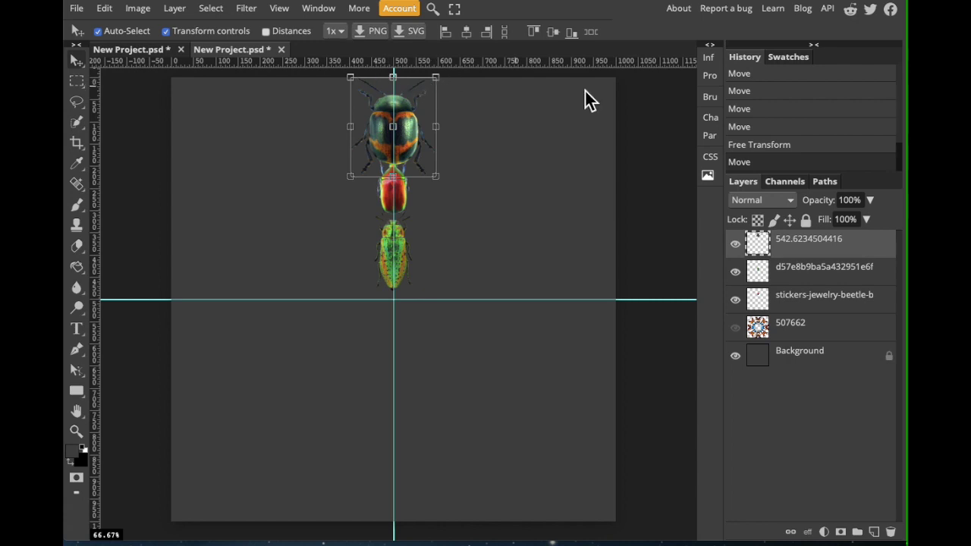
drag(443, 184, 412, 139)
click(822, 270)
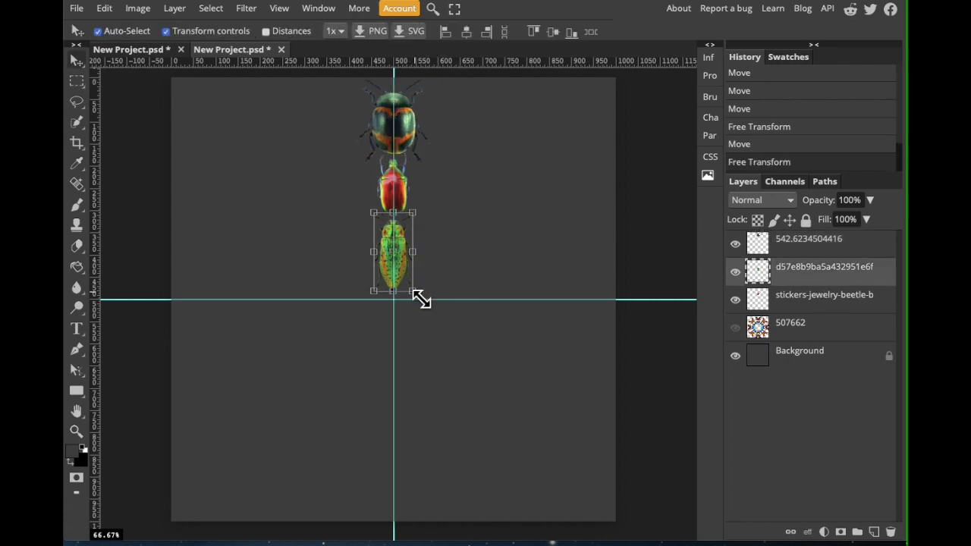
drag(413, 287, 409, 278)
key(Return)
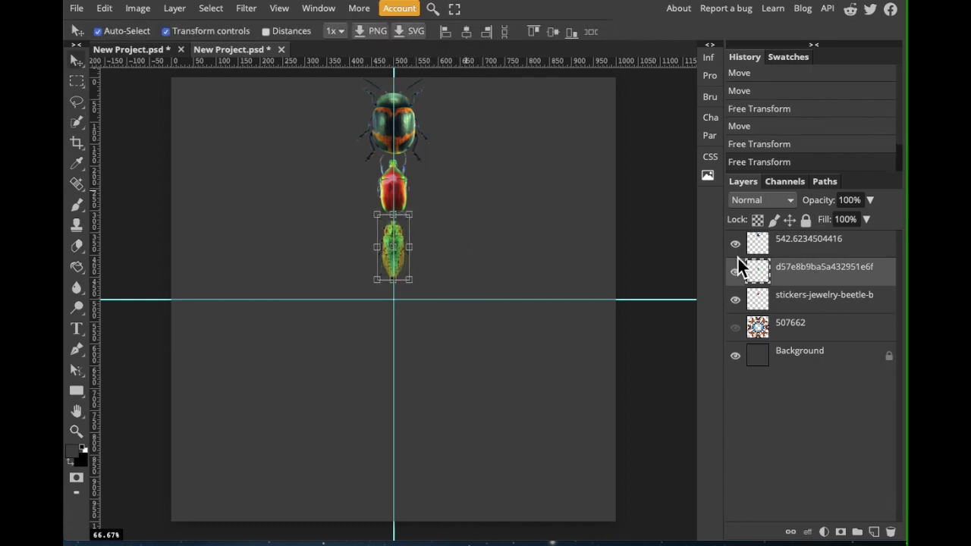
click(812, 239)
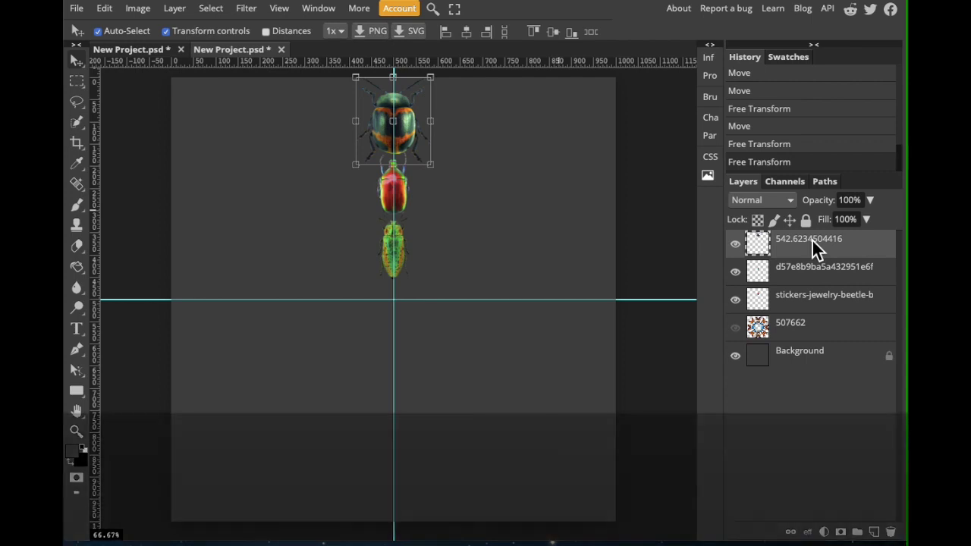
Shift-select all three beetle layers together.
right_click(812, 238)
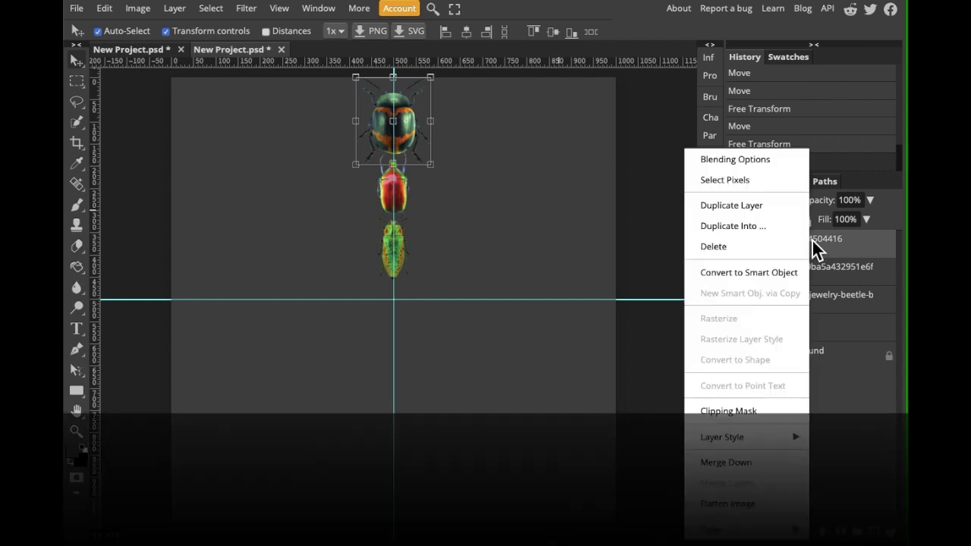
click(859, 428)
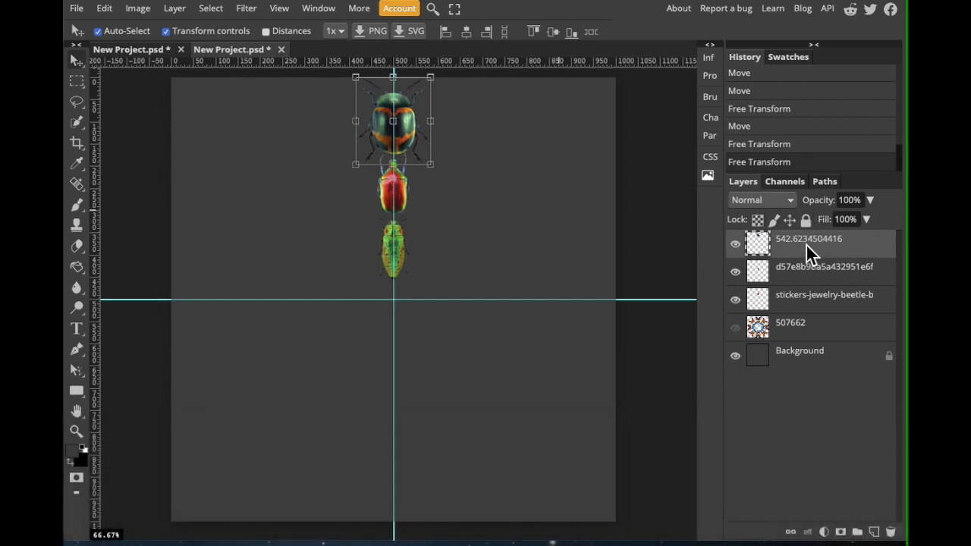
key(shift)
shift+click(795, 297)
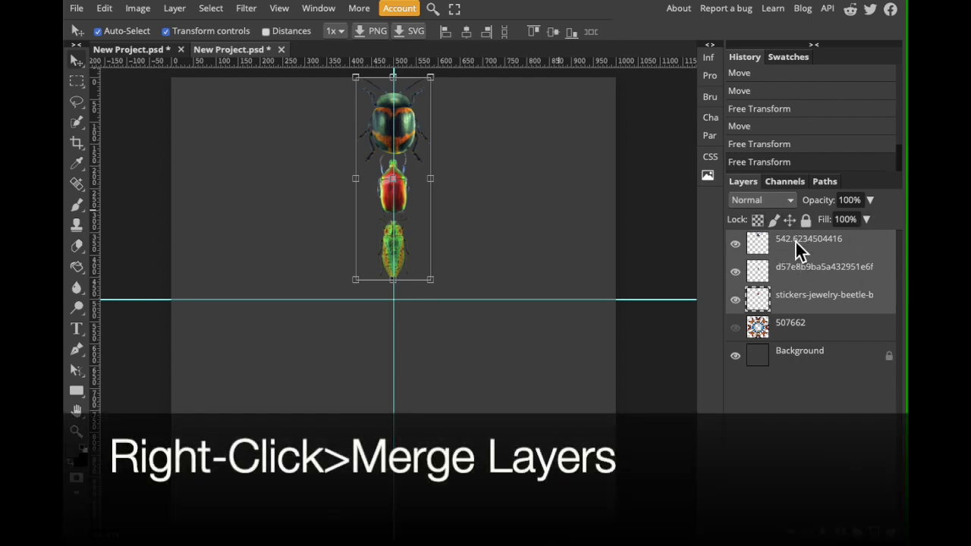
Merge the beetle layers into 542.6234504416 and duplicate it as 542.6234504416 copy.
right_click(795, 240)
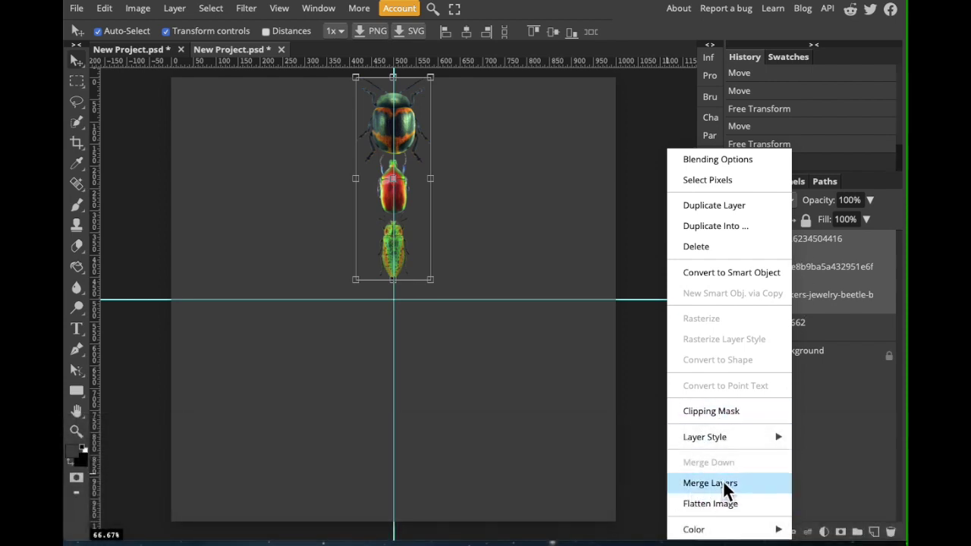
click(714, 487)
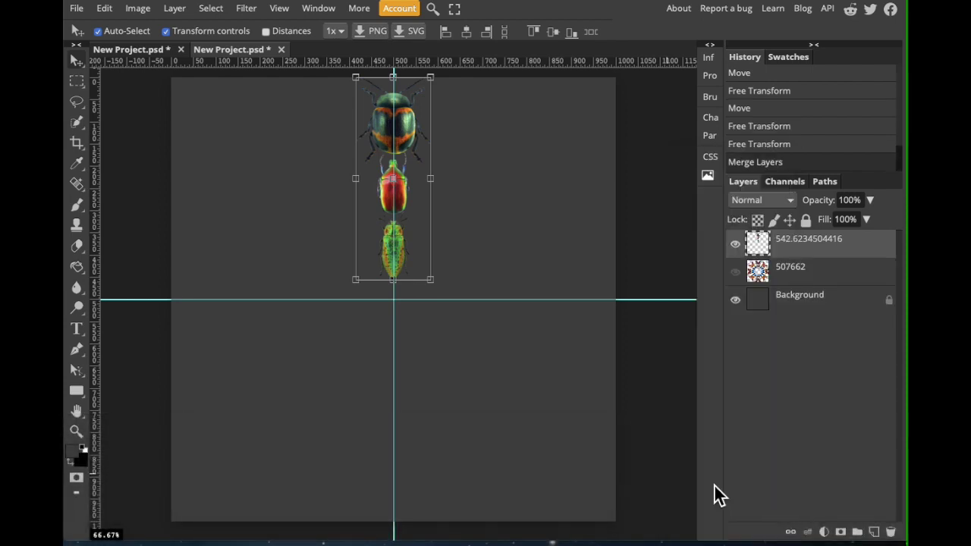
right_click(819, 245)
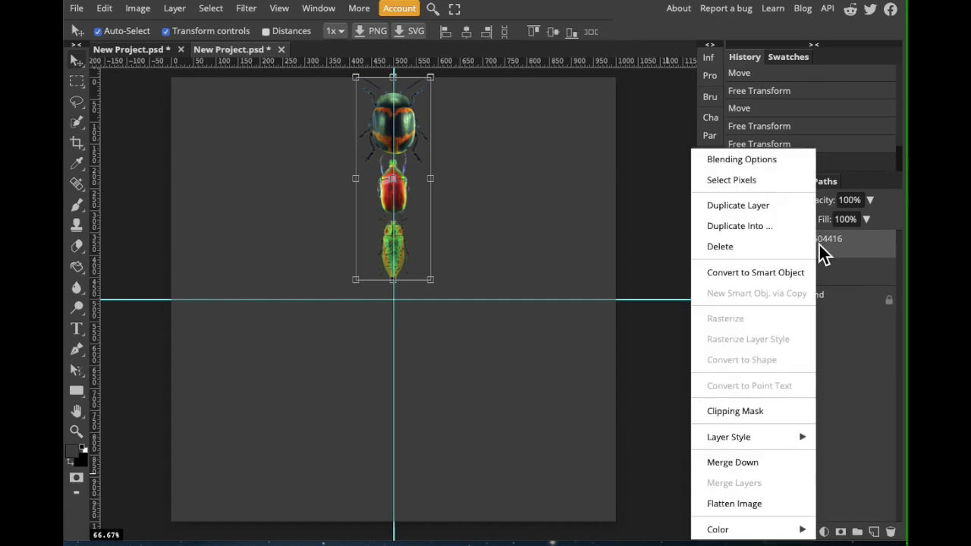
click(748, 205)
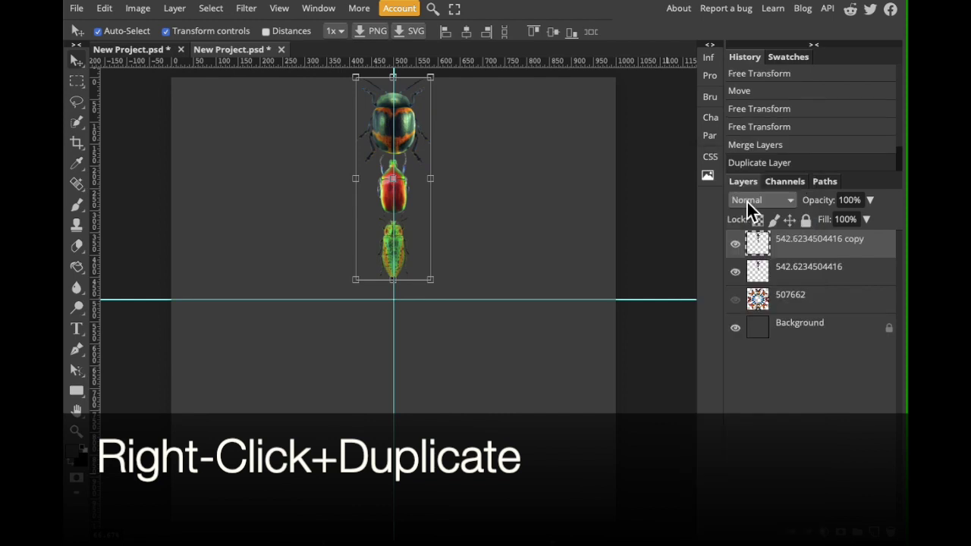
Flip the beetle column copy vertically and move it below the horizontal guide.
click(105, 9)
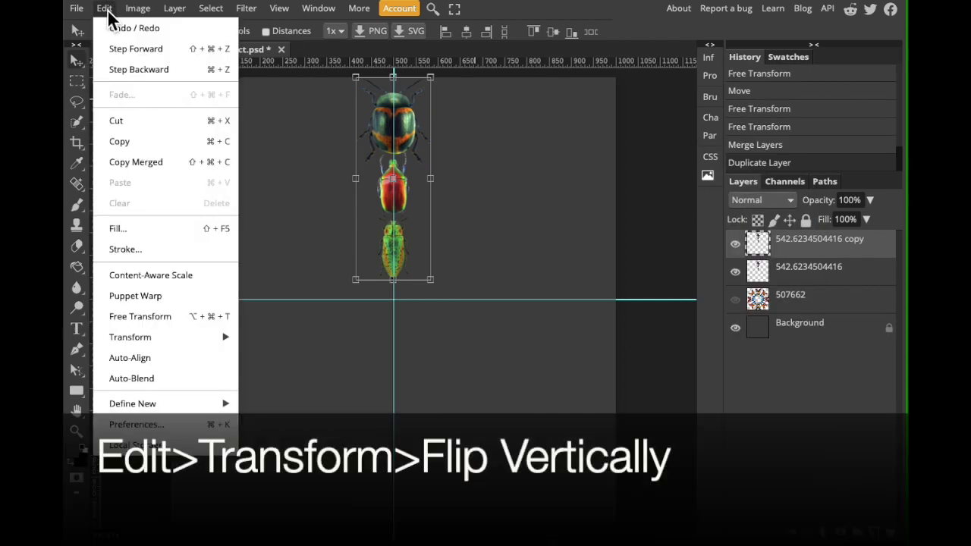
mouse_move(120, 342)
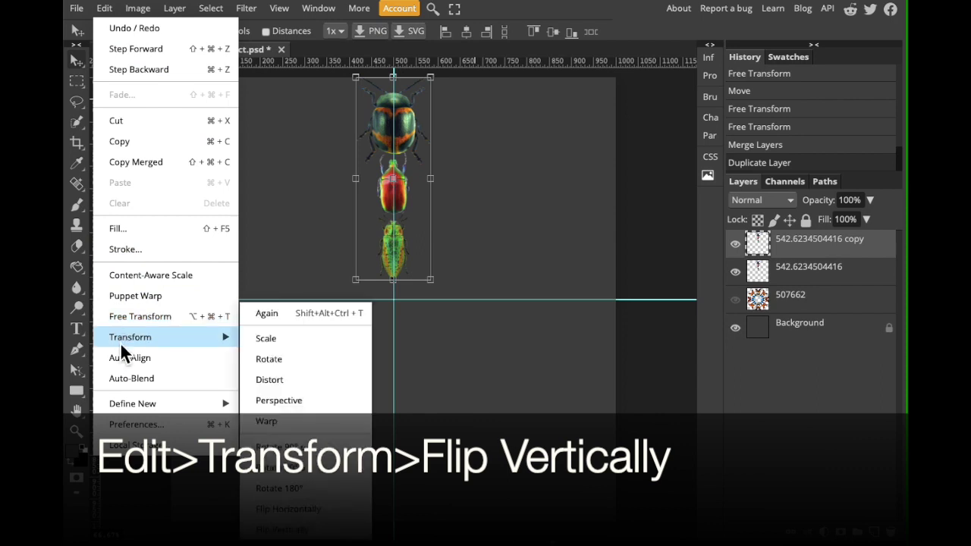
click(282, 529)
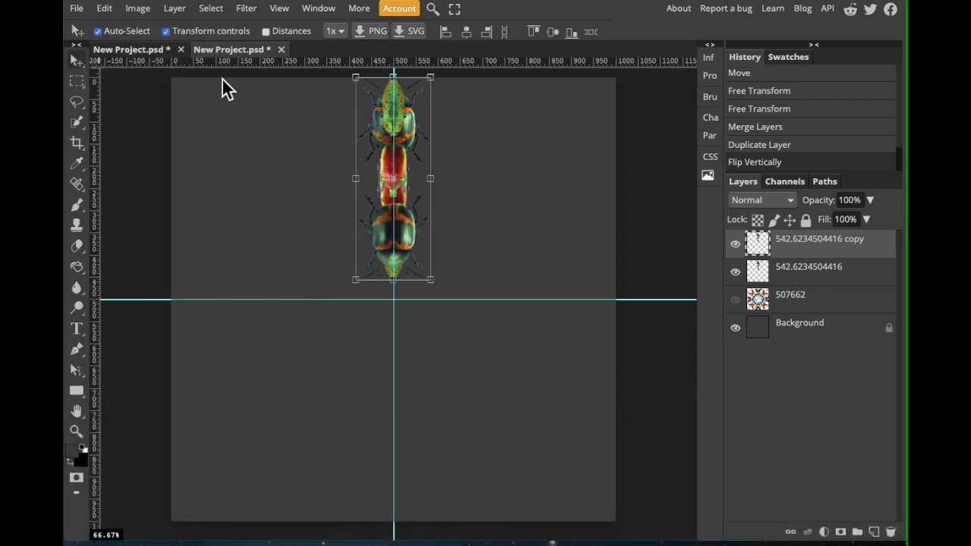
drag(406, 110, 400, 341)
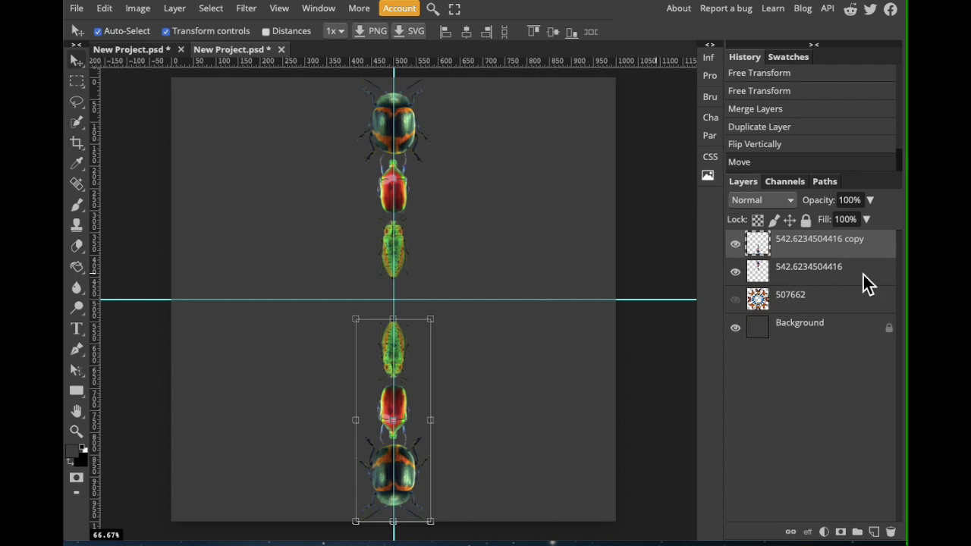
Merge the flipped copy down and duplicate the mirrored beetle column.
right_click(800, 240)
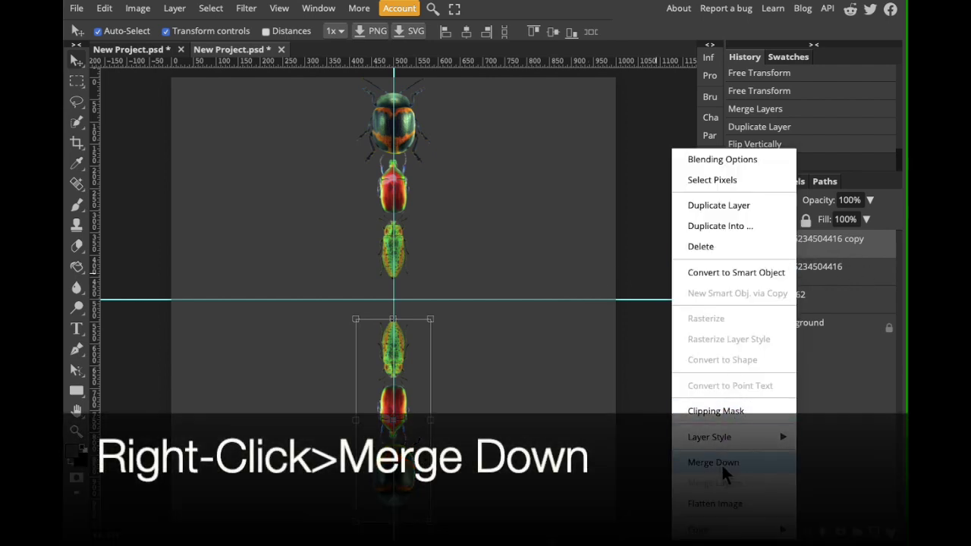
click(713, 463)
right_click(811, 244)
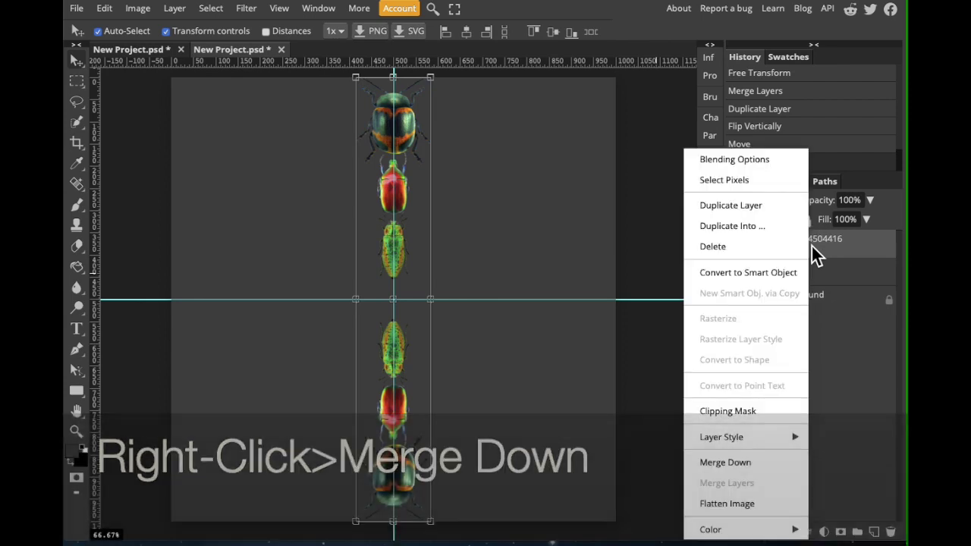
click(730, 210)
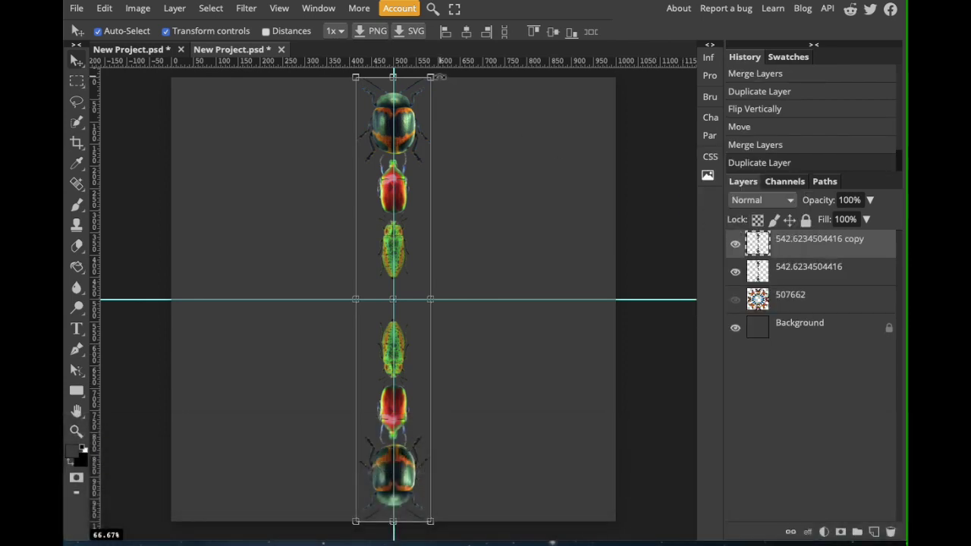
Rotate the beetle column copy exactly 90° so it runs horizontally, and commit.
drag(441, 76, 535, 308)
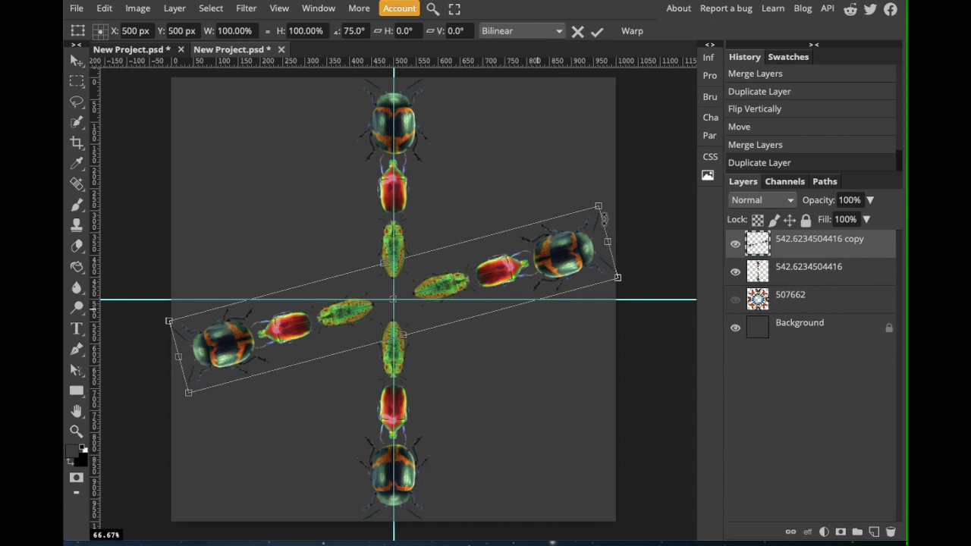
drag(605, 226, 612, 262)
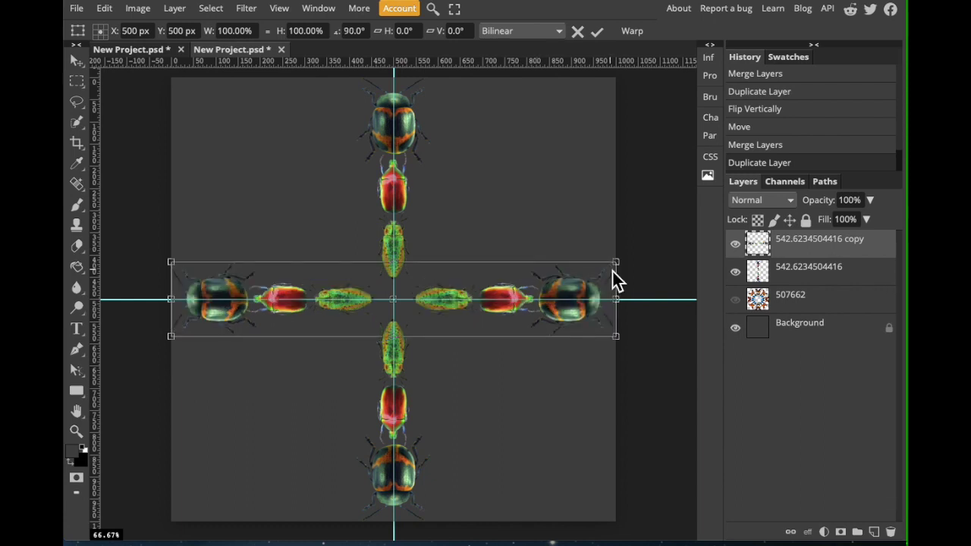
click(598, 32)
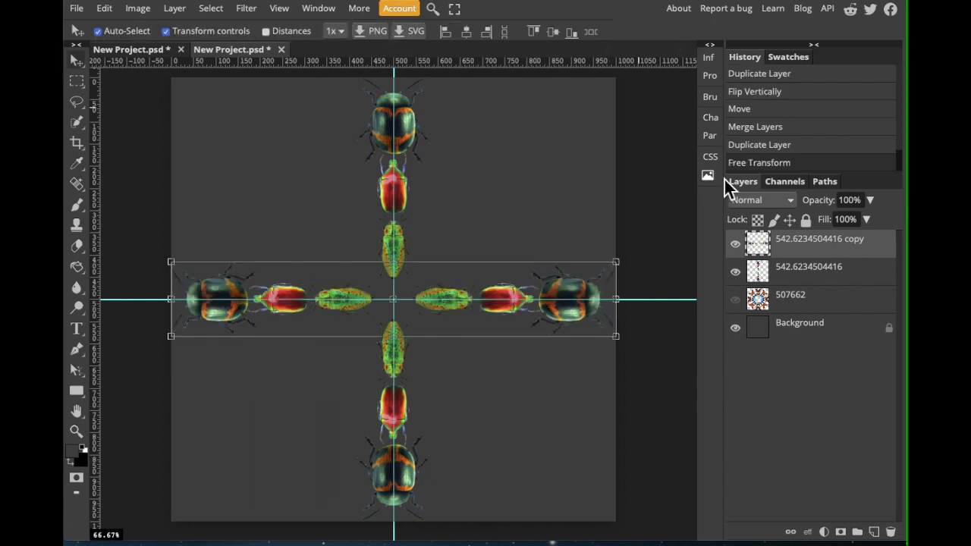
Merge the horizontal beetle copy down and duplicate the resulting beetle cross.
right_click(789, 246)
click(711, 459)
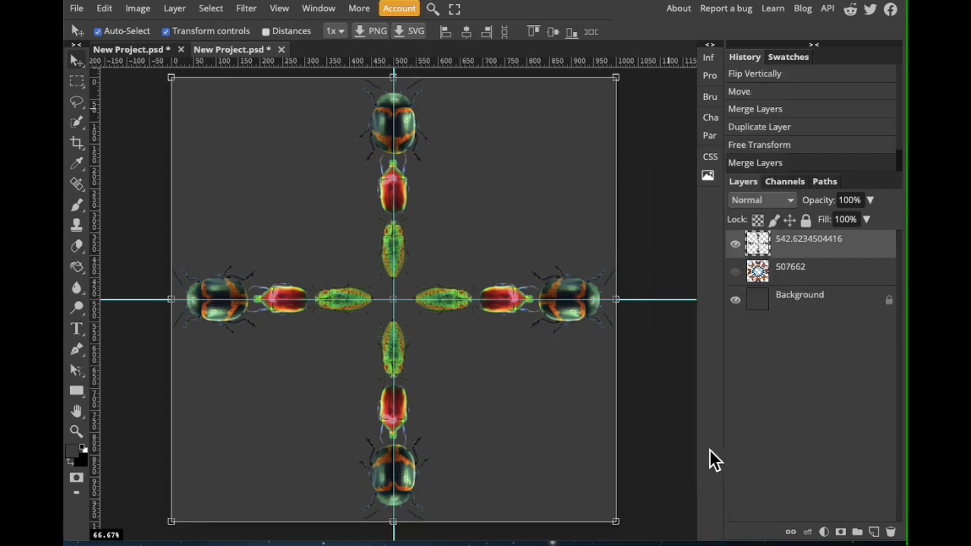
right_click(786, 244)
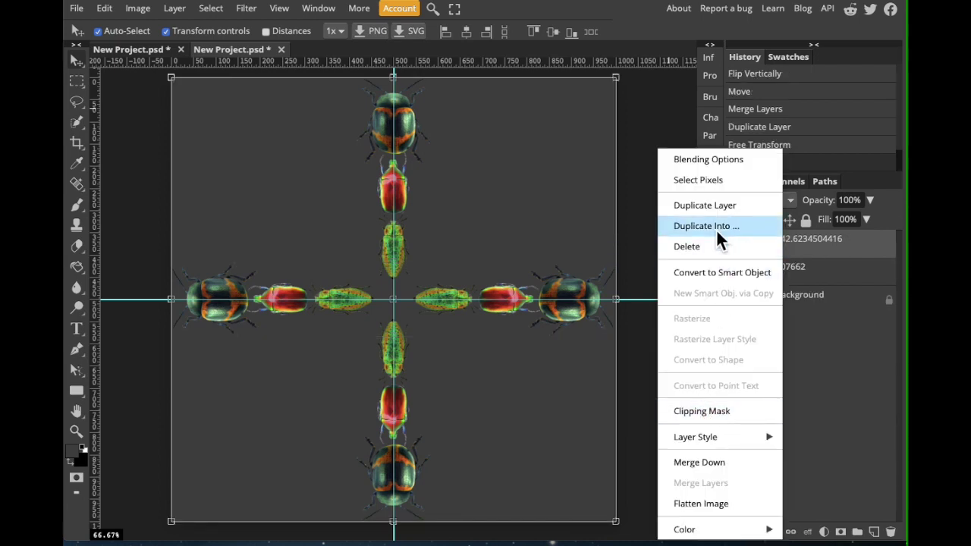
click(709, 206)
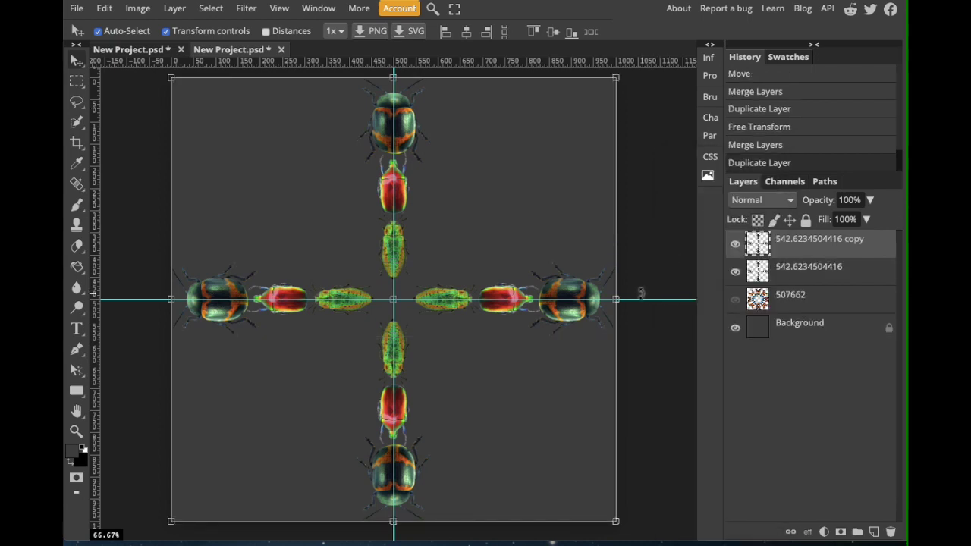
Rotate the copied beetle cross -45° onto the diagonals and commit.
drag(641, 293, 631, 233)
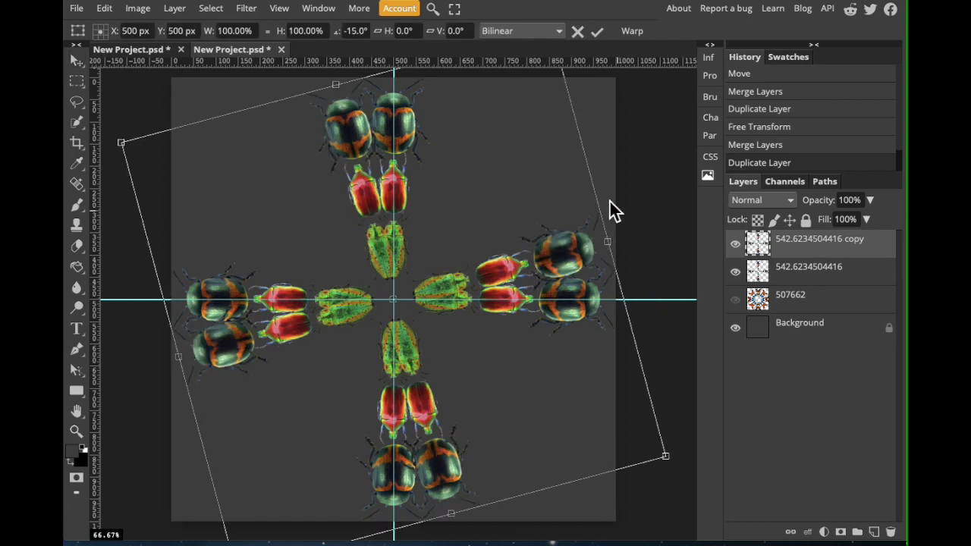
drag(610, 202, 561, 153)
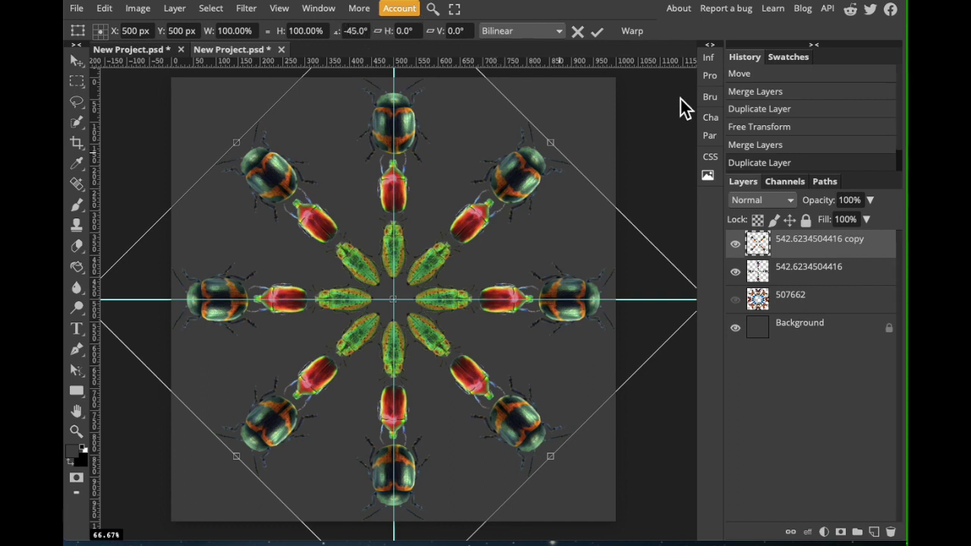
click(598, 33)
Merge the rotated copy into the beetle cross and show the butterfly layer again.
right_click(808, 249)
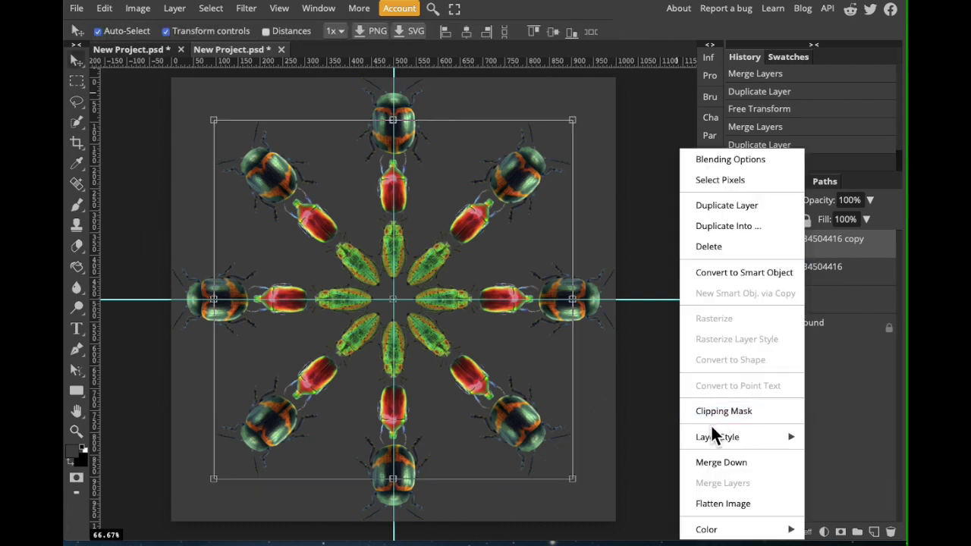
click(717, 462)
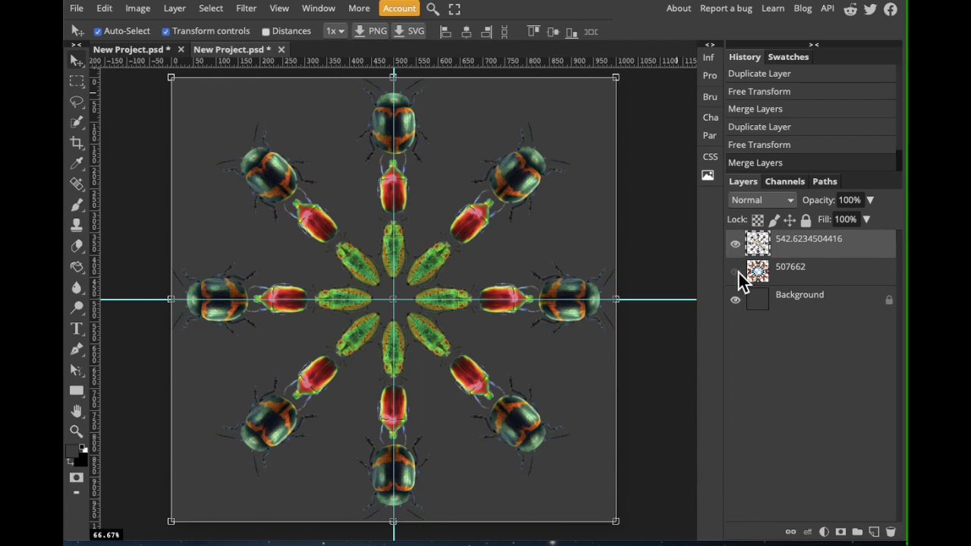
click(735, 271)
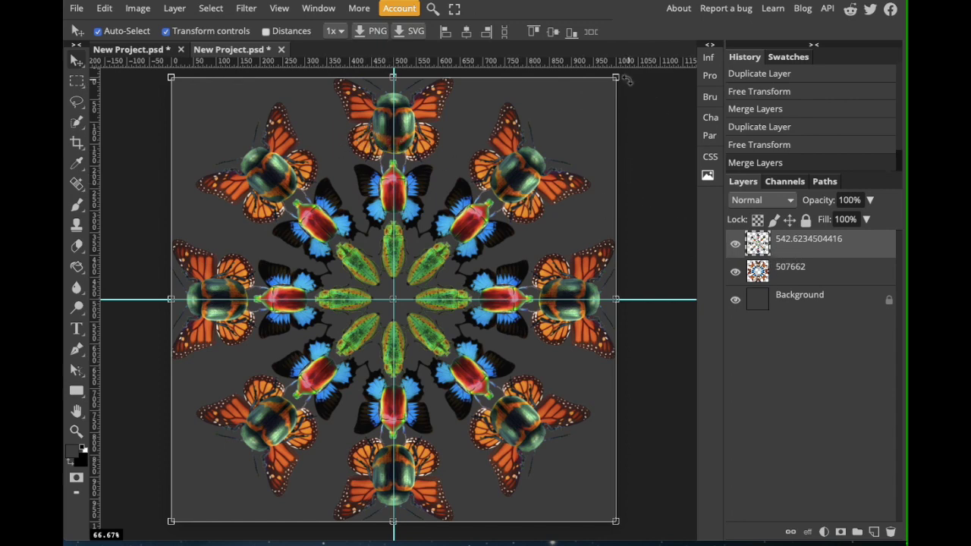
Rotate the top beetle star exactly 22.5° so beetles sit between the butterfly spokes, and commit.
drag(627, 81, 684, 189)
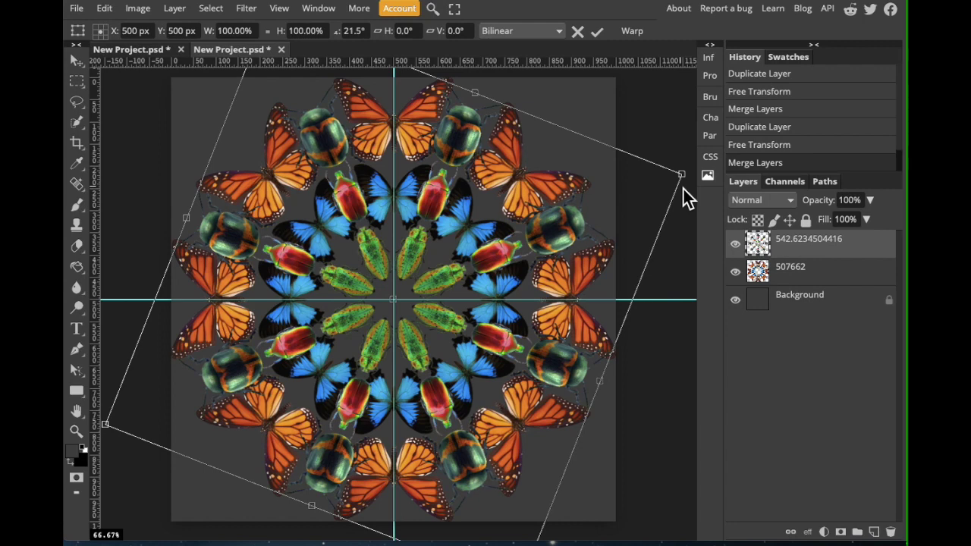
drag(683, 189, 685, 192)
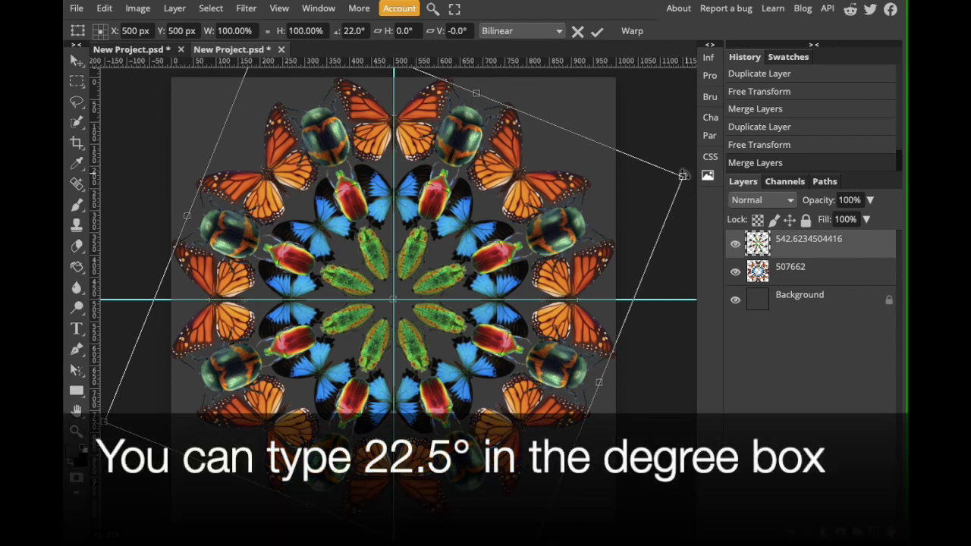
drag(683, 175, 683, 179)
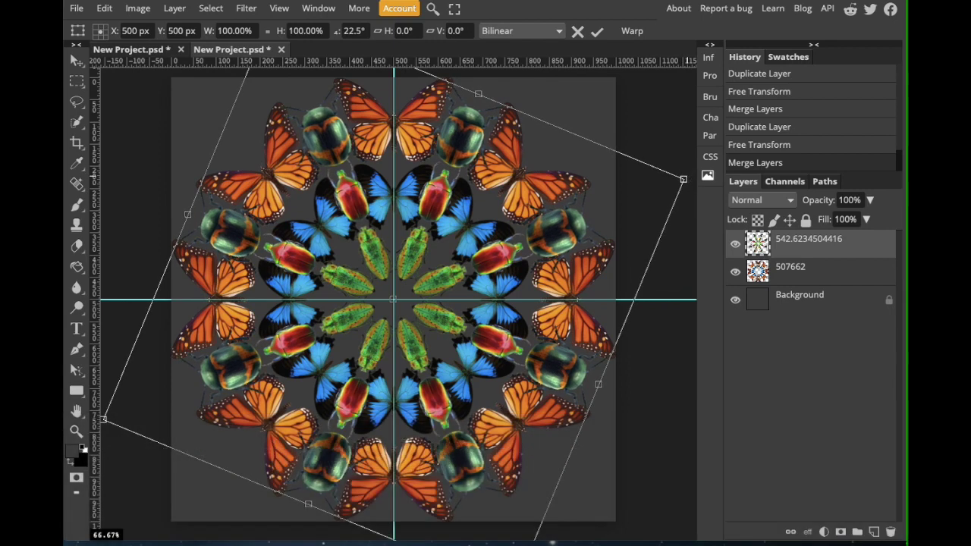
click(600, 32)
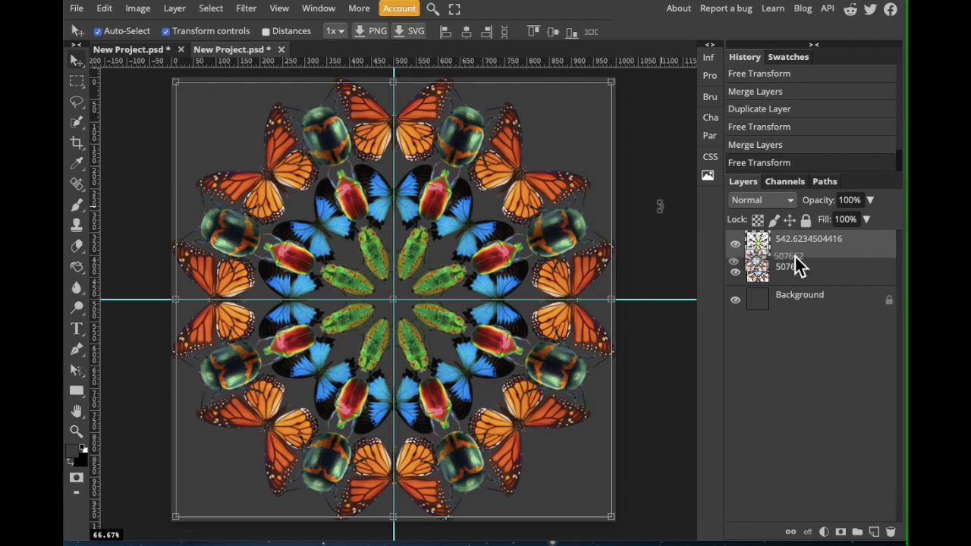
Put 542.6234504416 on top and merge it down into butterfly layer 507662.
drag(794, 235, 794, 237)
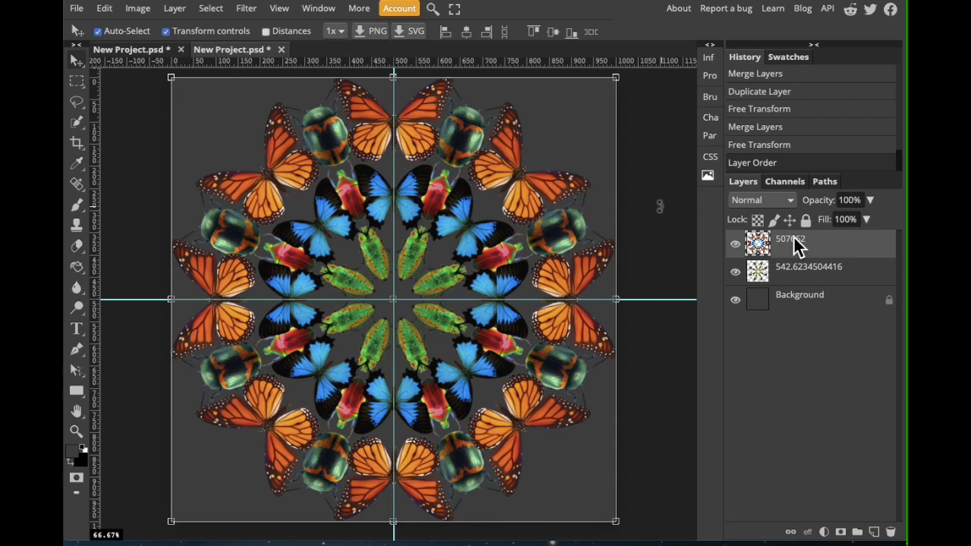
drag(797, 268, 795, 240)
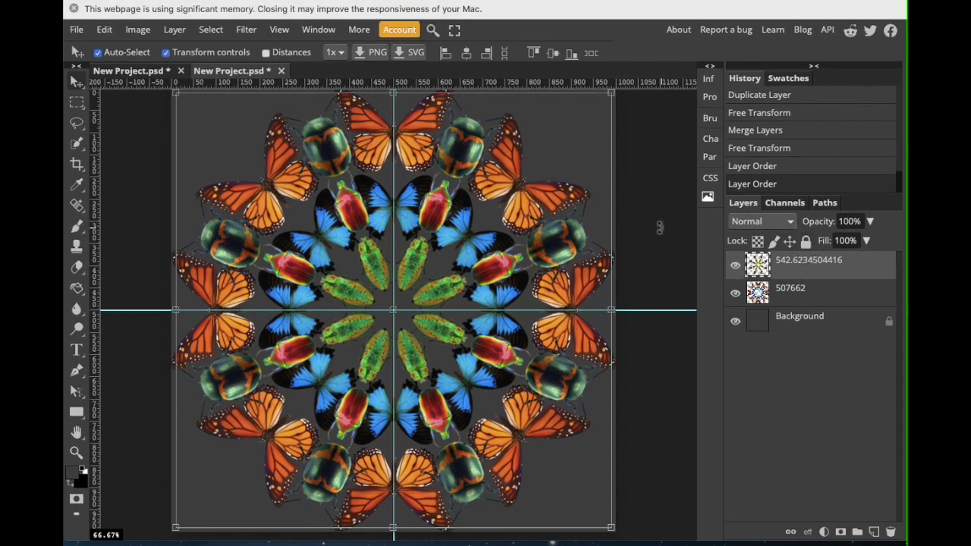
click(74, 9)
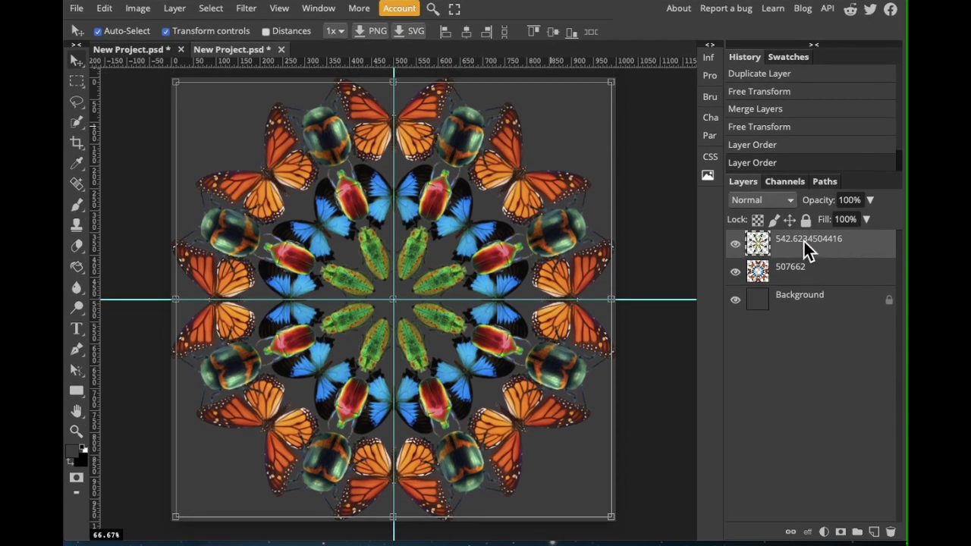
right_click(806, 249)
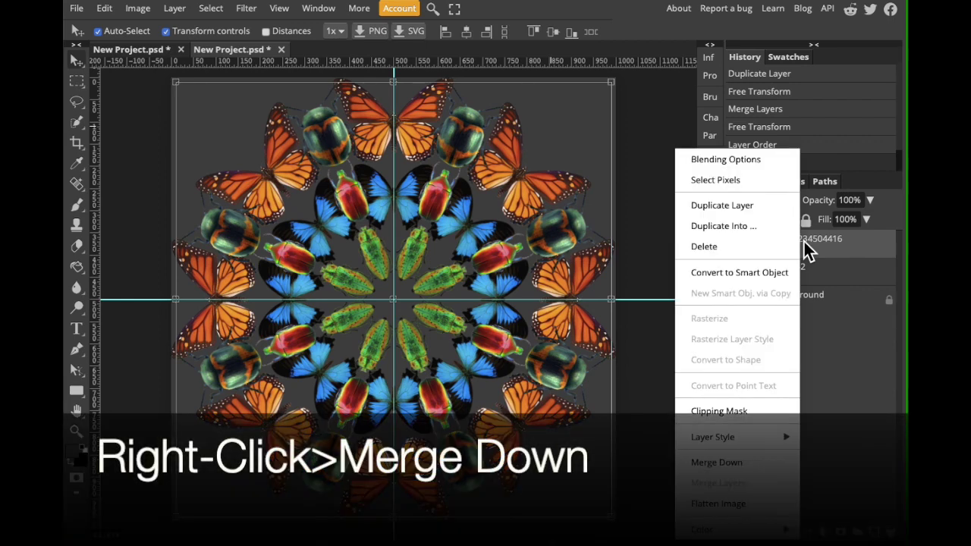
click(732, 460)
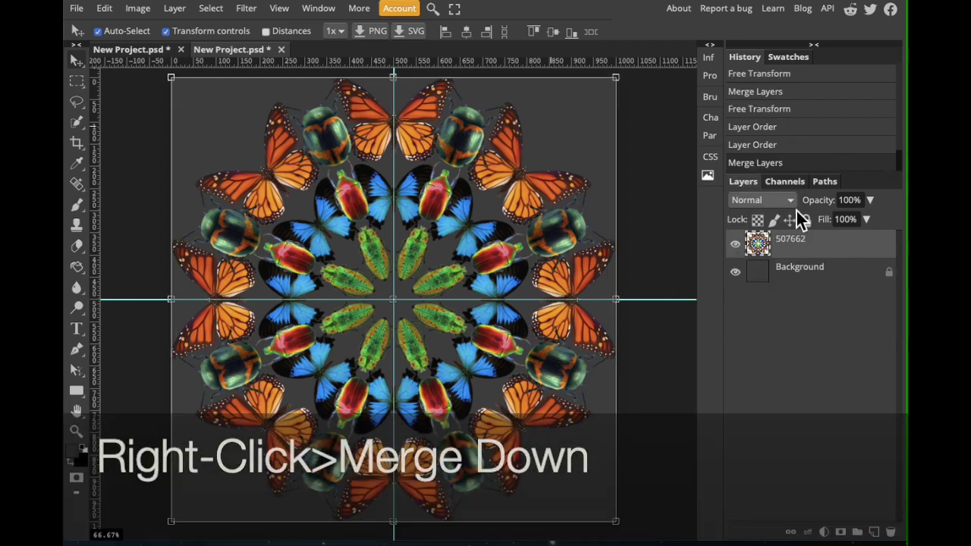
click(799, 281)
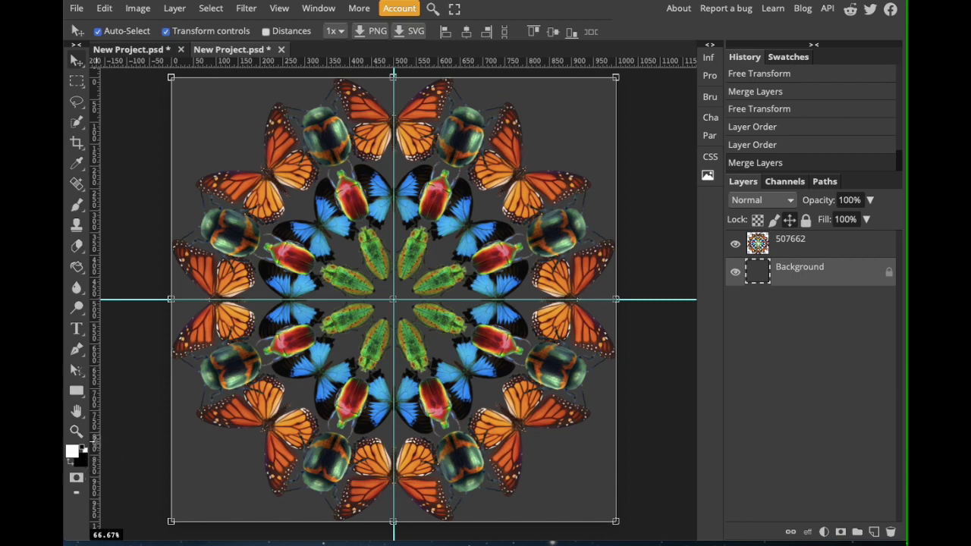
Fill the Background with white using the Paint Bucket and drag both centre guides off the canvas.
click(76, 267)
click(202, 139)
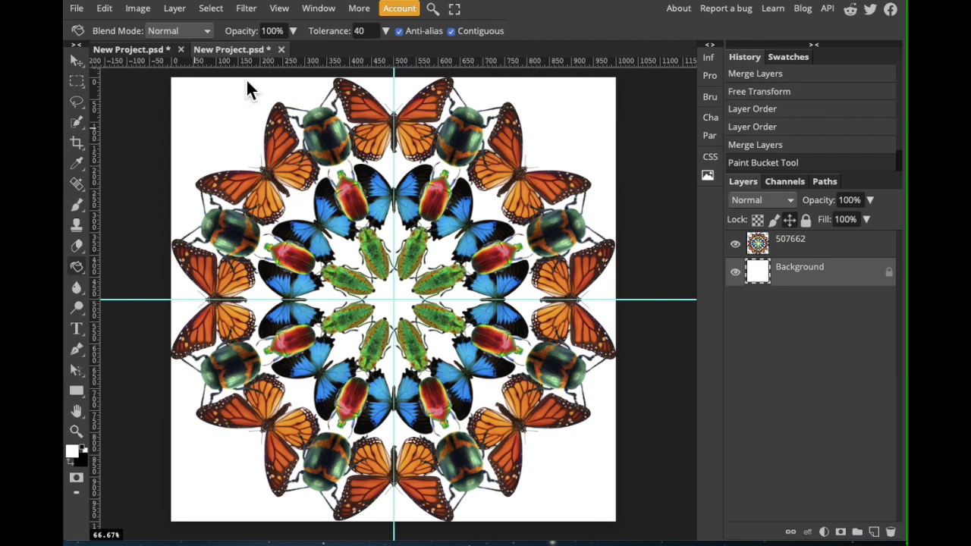
click(77, 61)
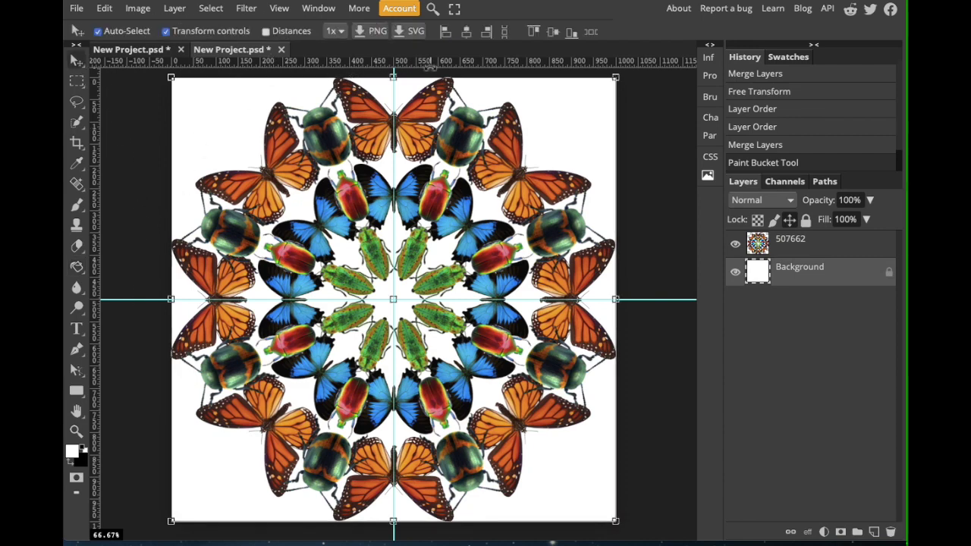
drag(402, 78, 100, 87)
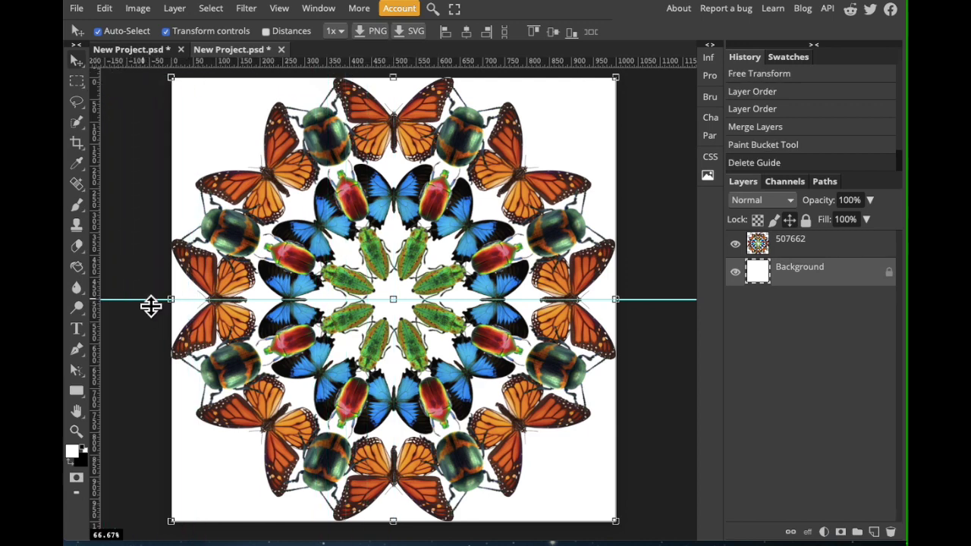
drag(152, 303, 132, 68)
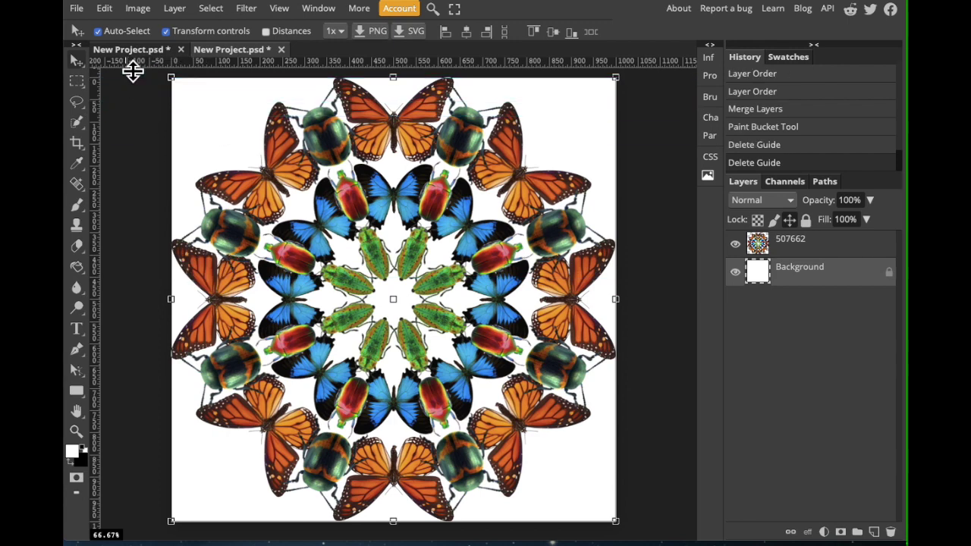
click(793, 251)
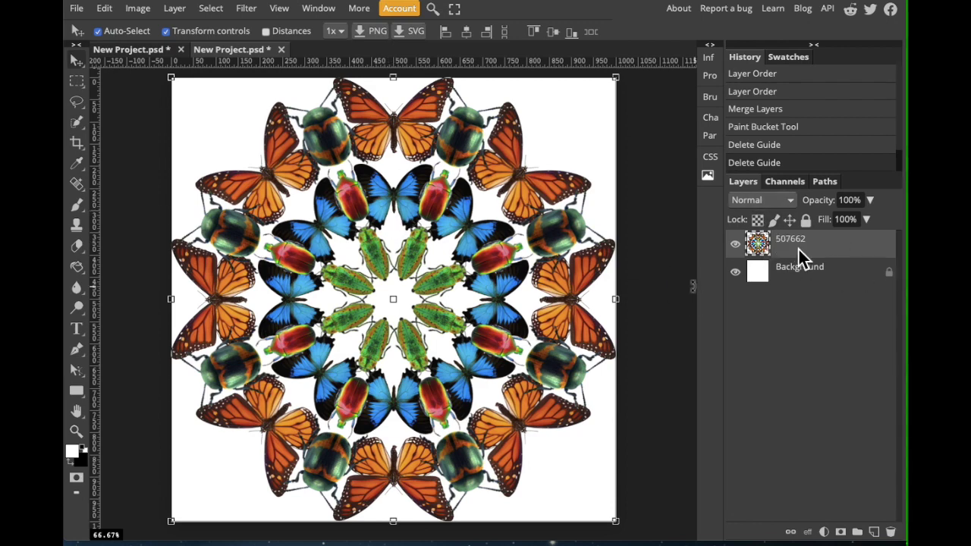
Toggle the white Background off and on to check transparency, then pick Drop Shadow from the layer effects.
click(735, 271)
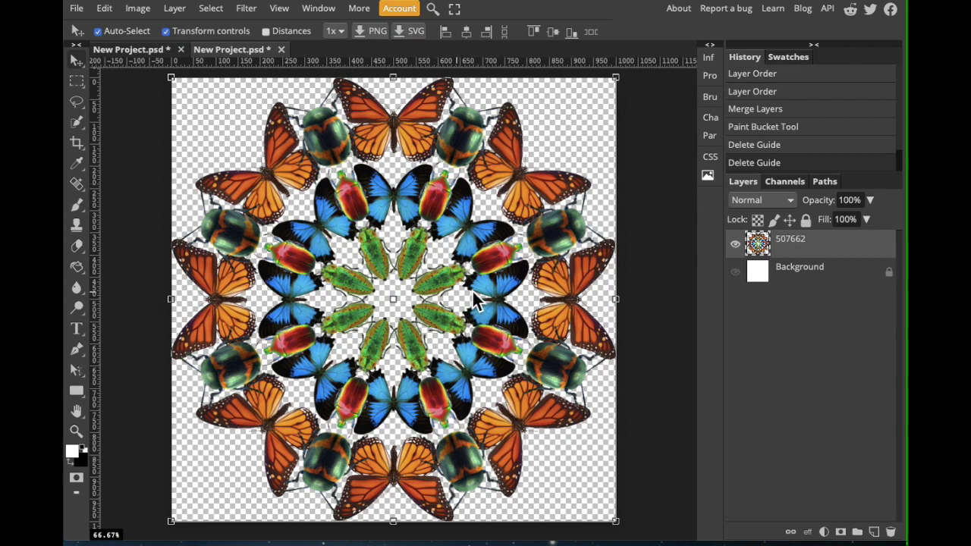
click(735, 272)
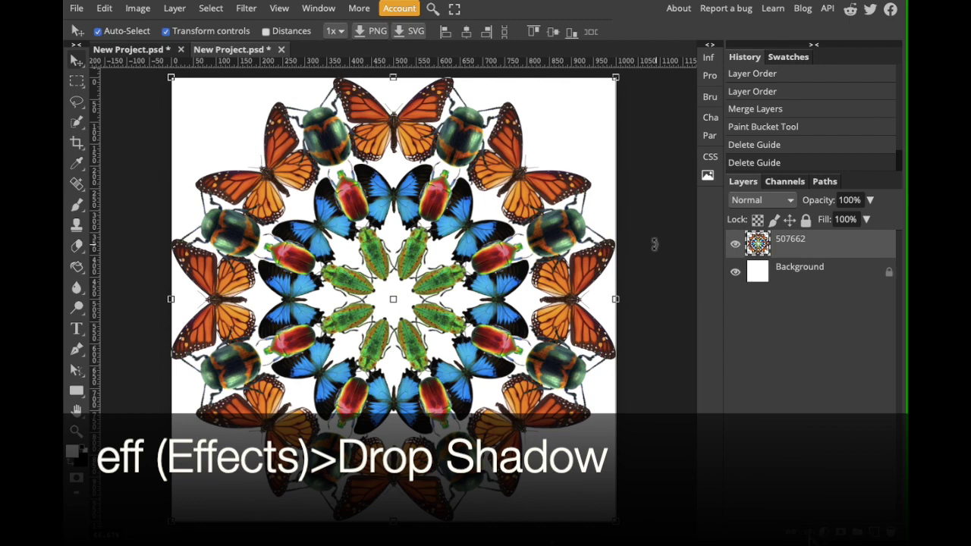
click(808, 532)
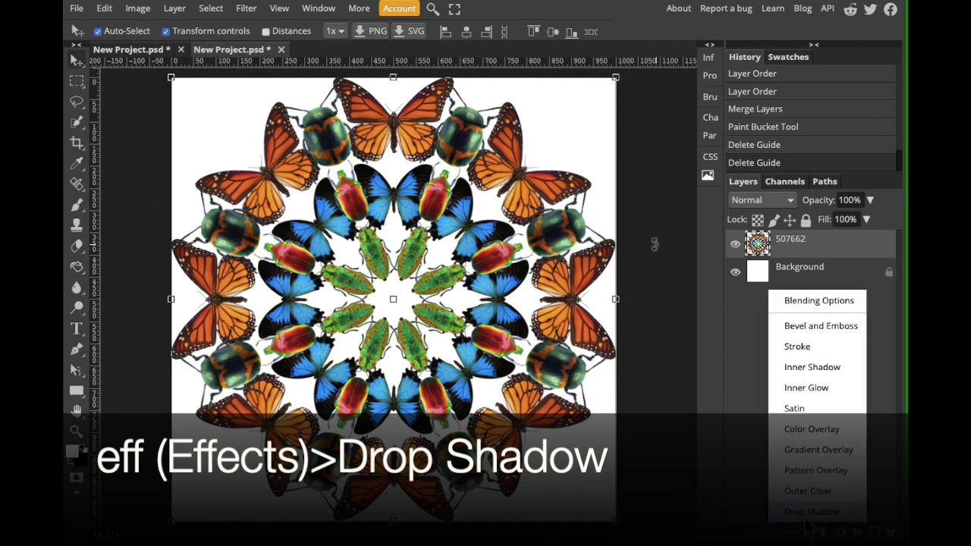
click(775, 510)
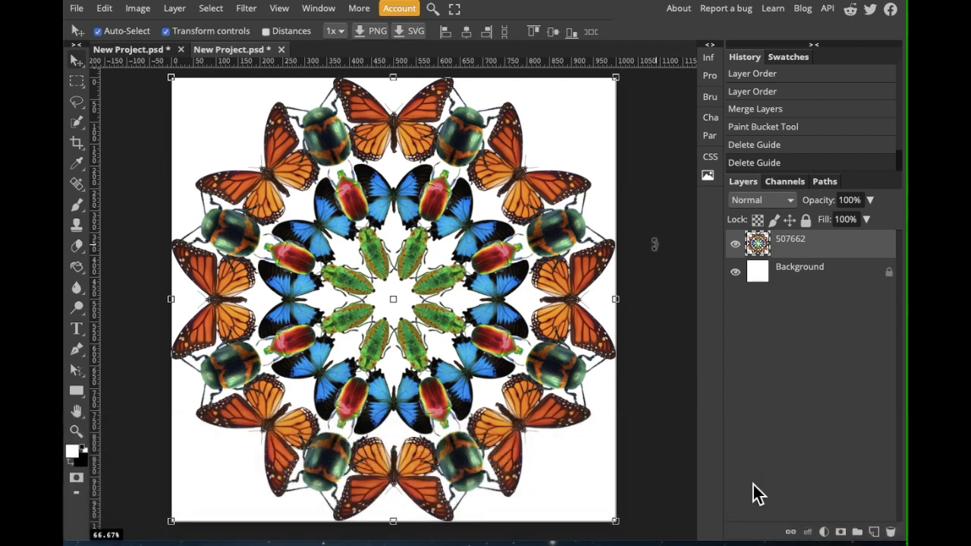
In Layer Style for 507662, enable Drop Shadow and shorten its distance to 8 px, keeping 13 px size.
double_click(761, 238)
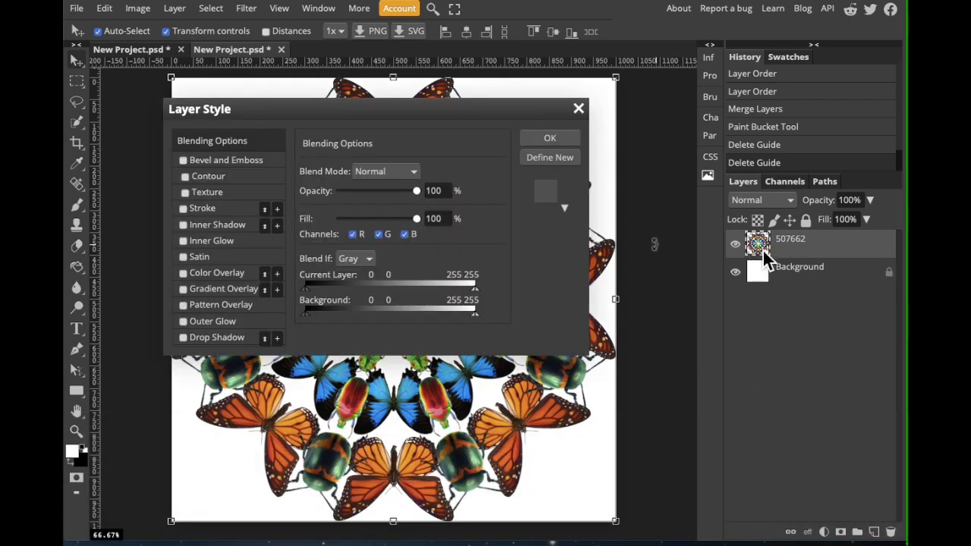
drag(326, 113, 668, 116)
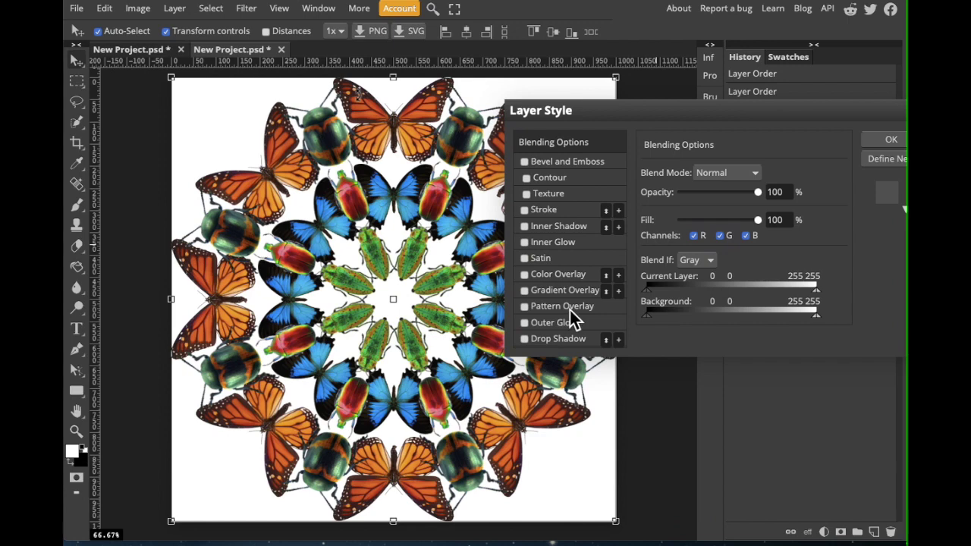
click(525, 340)
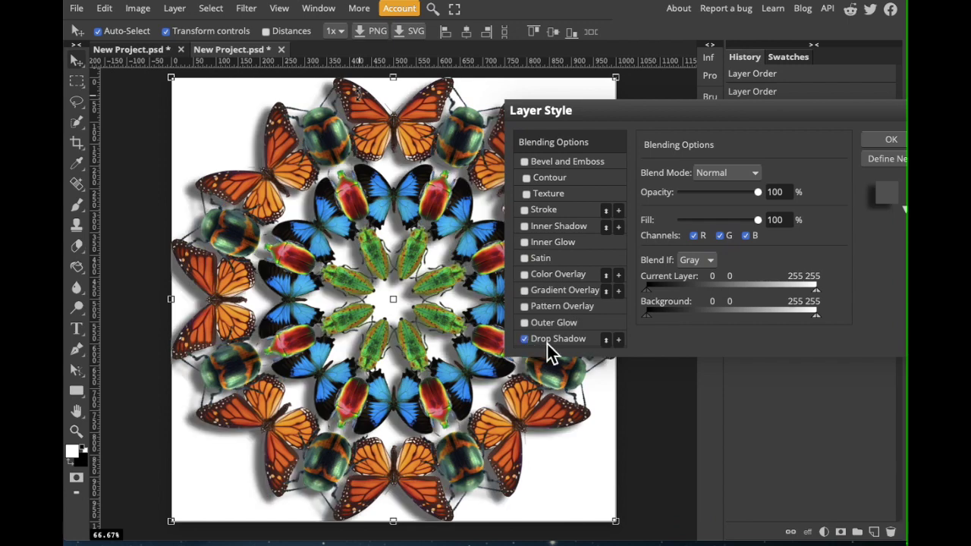
click(547, 344)
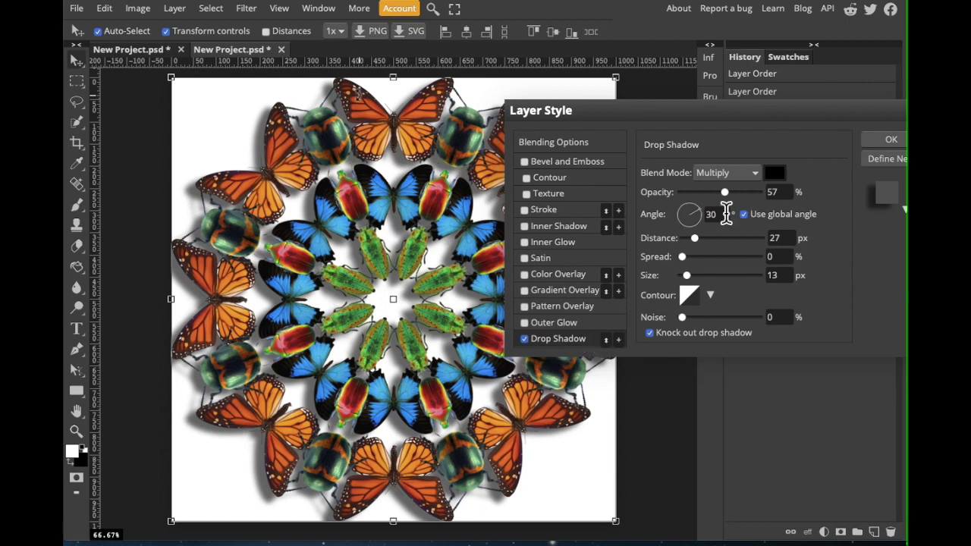
drag(694, 238, 688, 258)
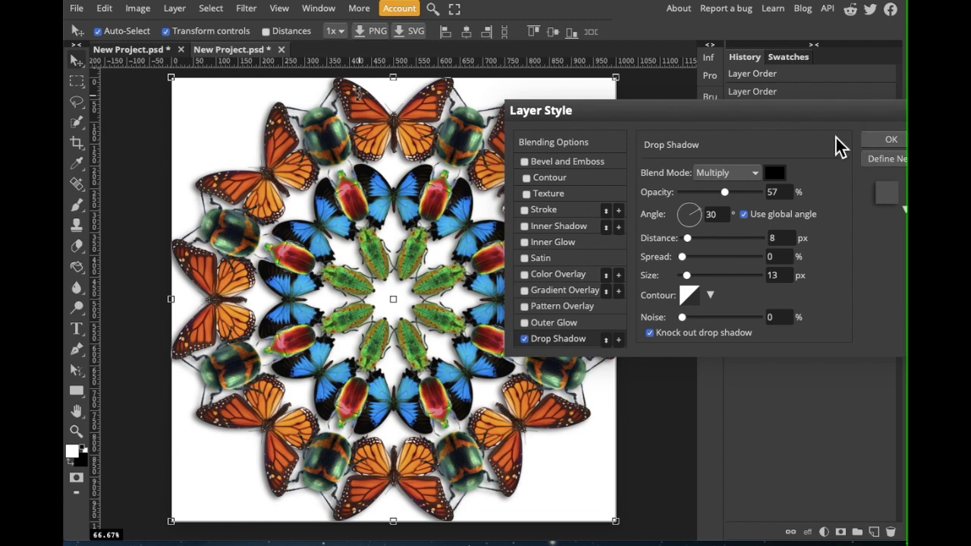
click(878, 142)
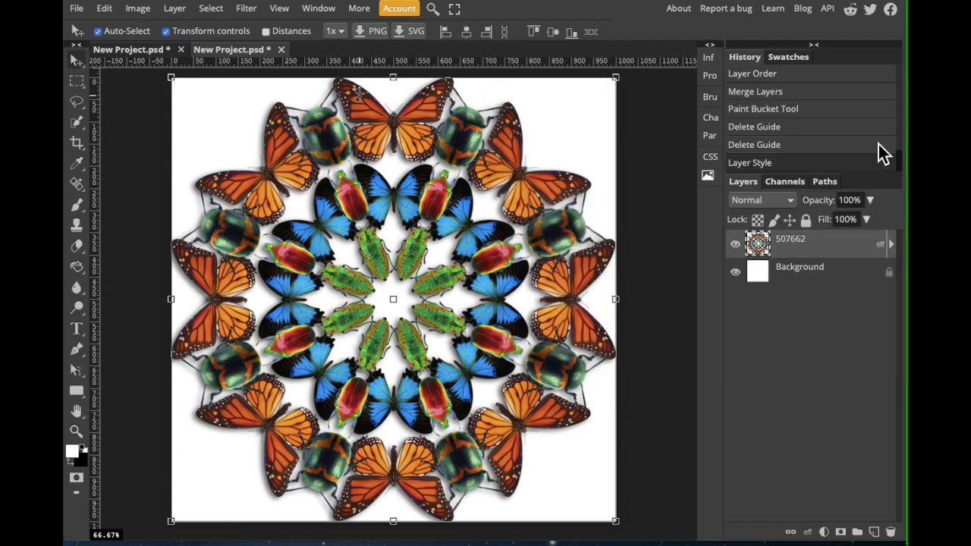
click(795, 280)
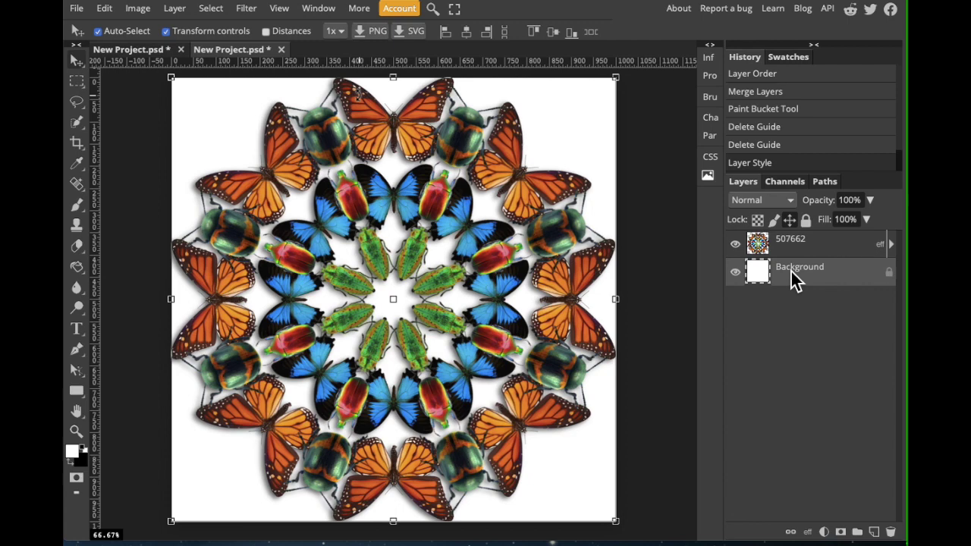